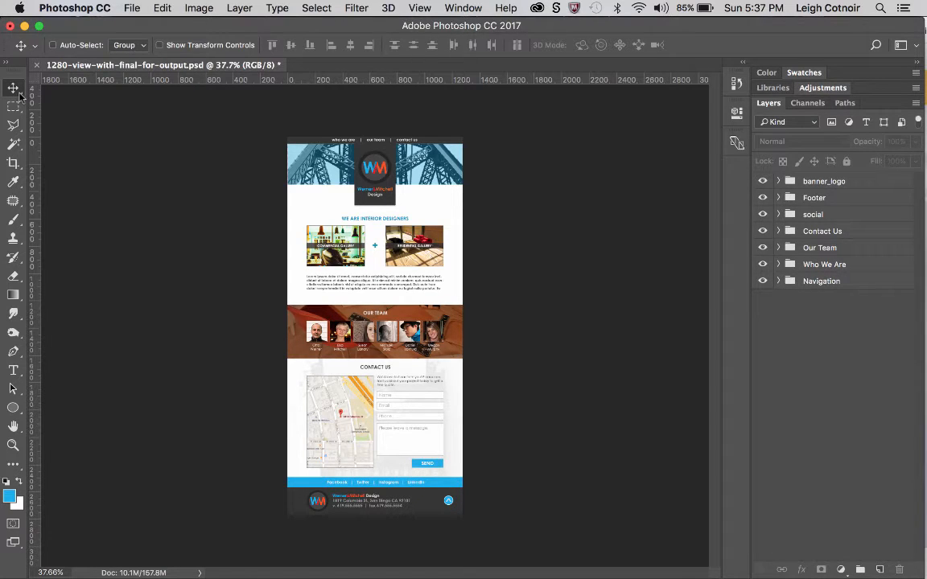
# Draw a custom artboard 1280 px wide and 2768 px high beside the web page layout with the Artboard tool.
pyautogui.rightClick(20, 95)
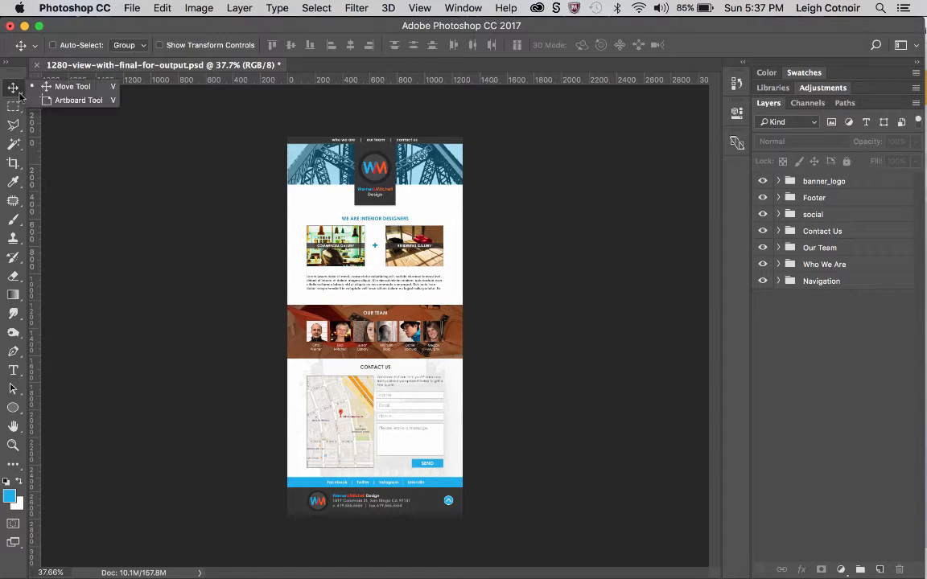
pyautogui.click(71, 99)
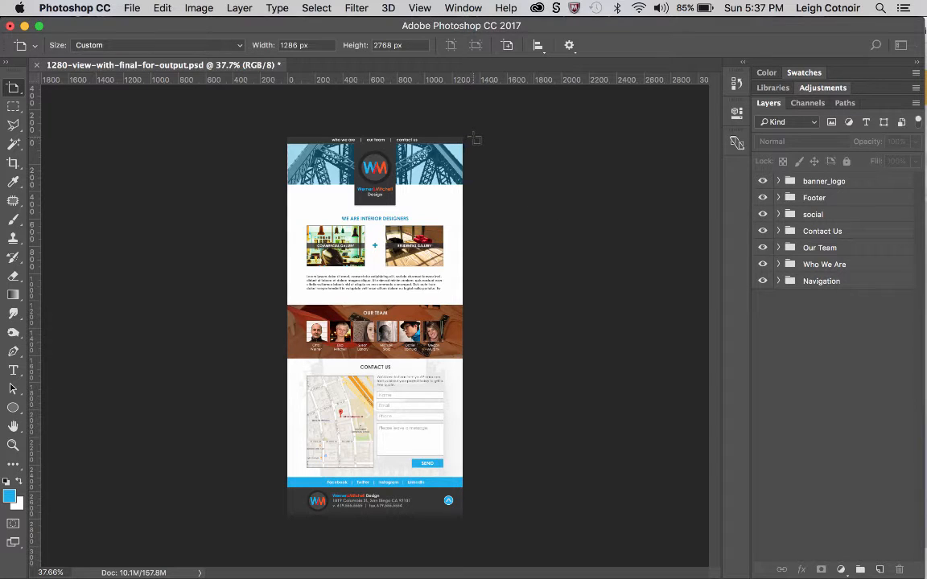
pyautogui.moveTo(475, 139); pyautogui.dragTo(650, 522)
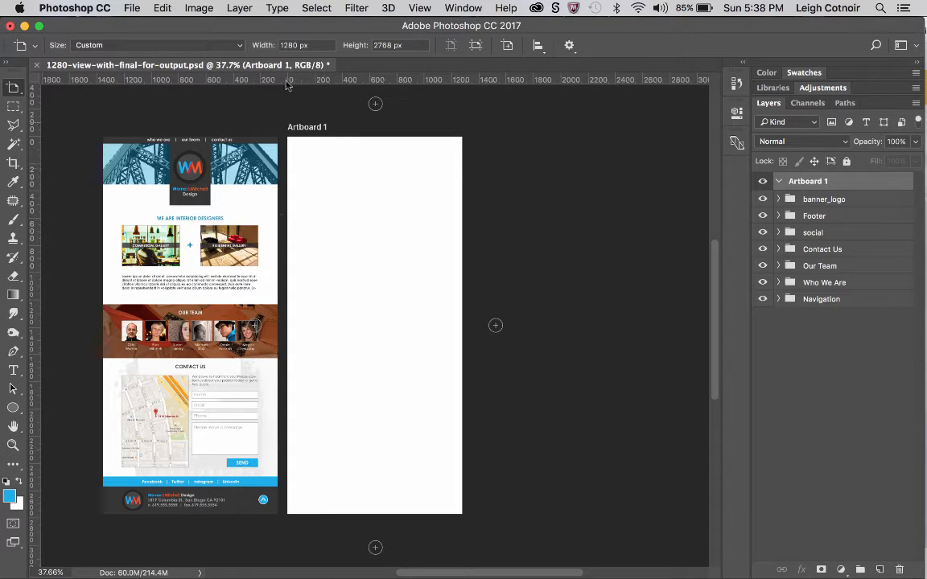
pyautogui.doubleClick(293, 45)
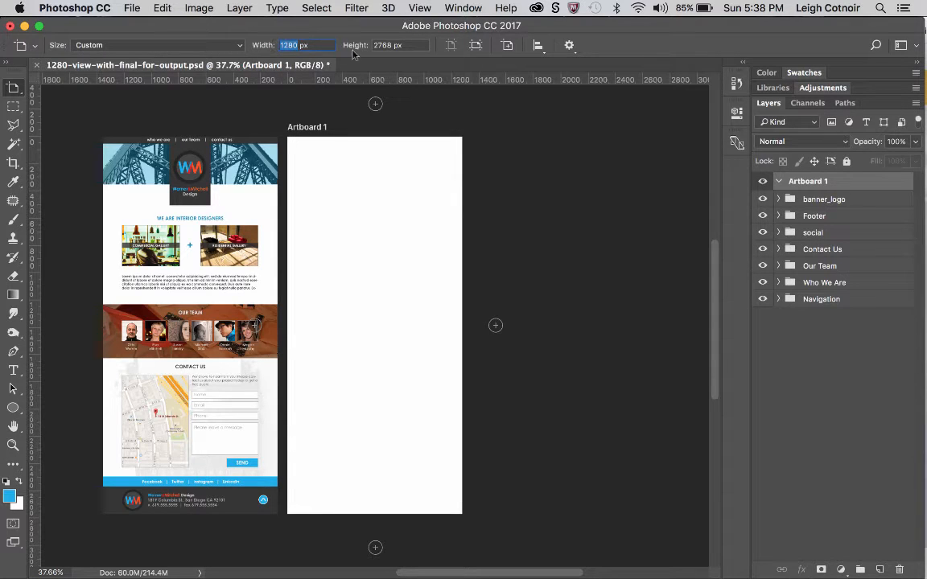
pyautogui.click(324, 45)
# Rename the new artboard as 1280 View.
pyautogui.doubleClick(800, 183)
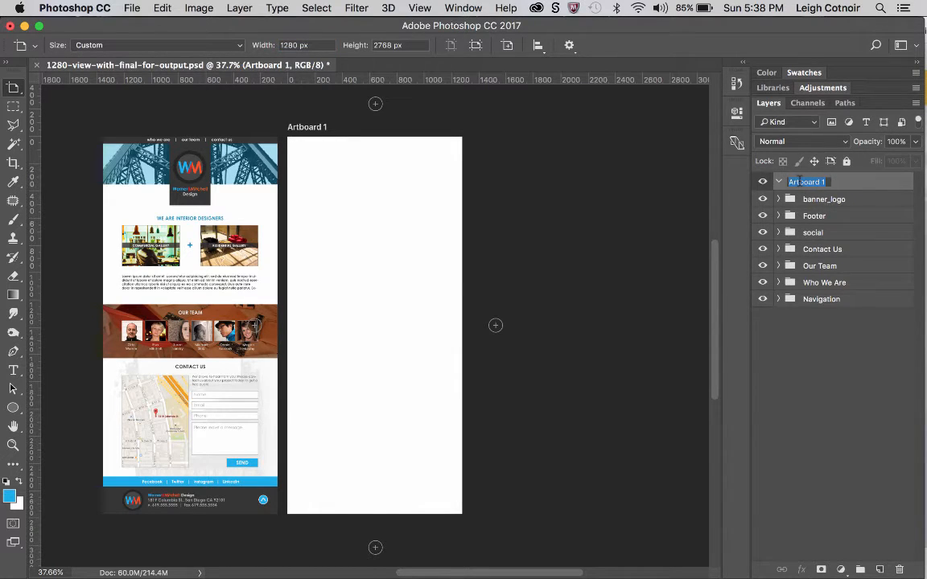
pyautogui.write('1280 View')
pyautogui.press('Return')
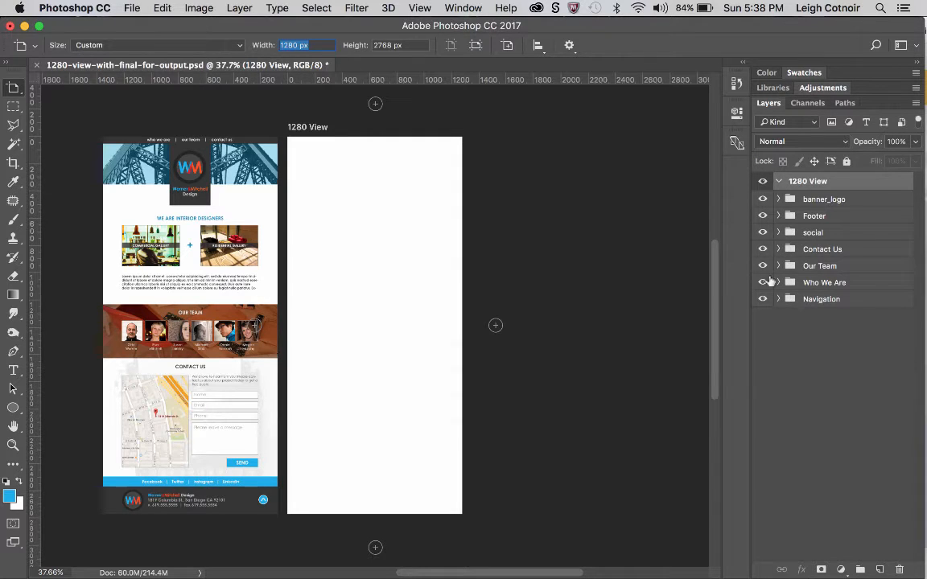
# Move all seven layer groups, from banner_logo to Navigation, into the 1280 View artboard.
pyautogui.click(809, 201)
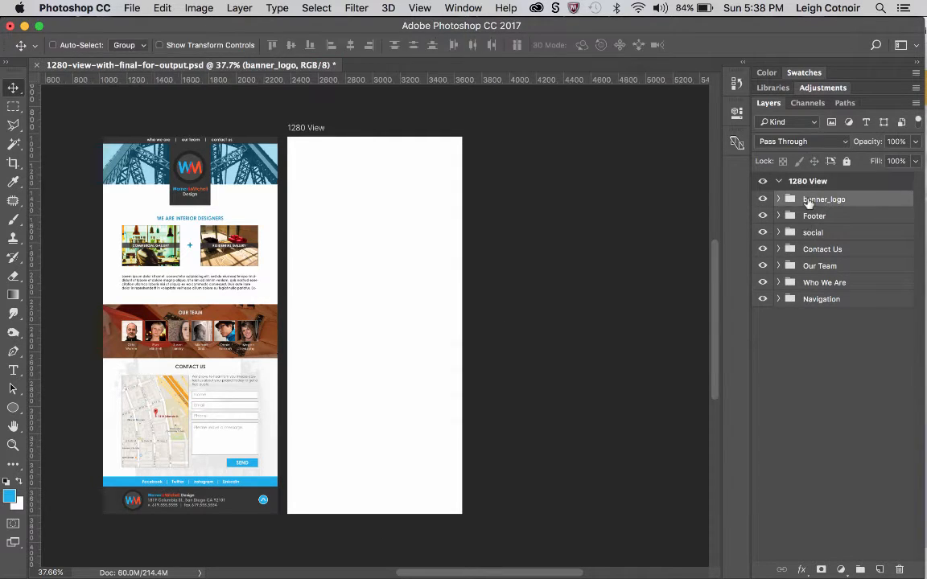
pyautogui.keyDown('shift'); pyautogui.click(813, 299); pyautogui.keyUp('shift')
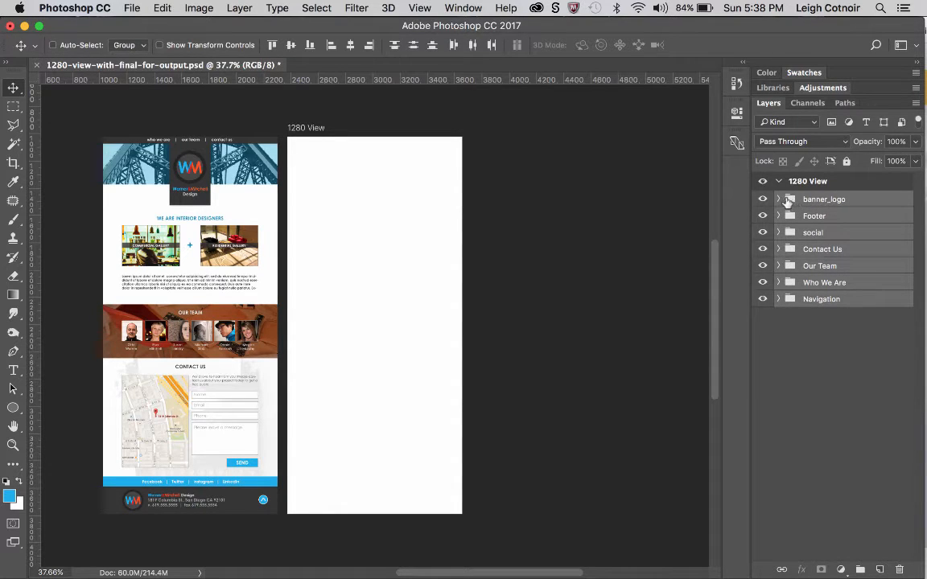
pyautogui.moveTo(797, 215); pyautogui.dragTo(806, 186)
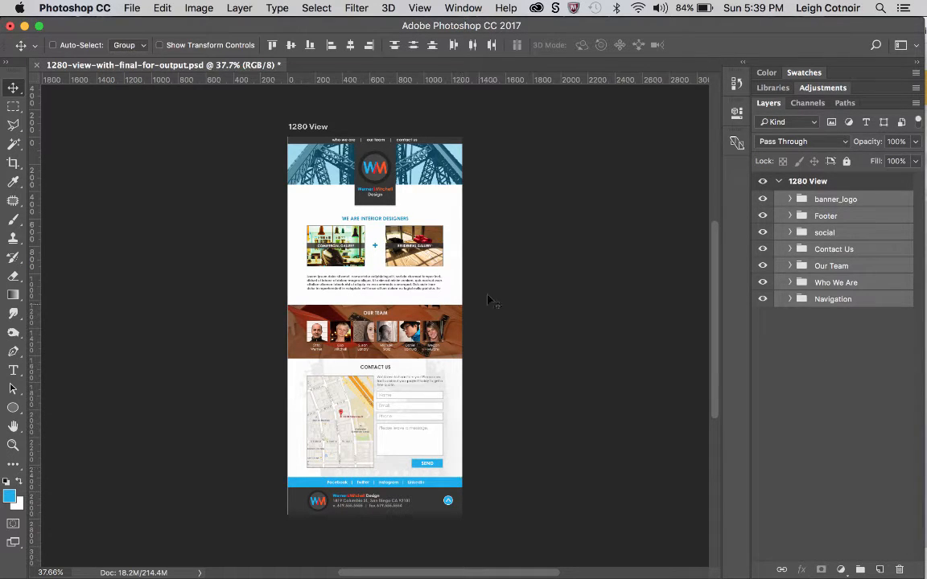
# Place a blank custom artboard of 600 by 4300 px beside the 1280 View artboard and delete it again.
pyautogui.moveTo(15, 89); pyautogui.dragTo(45, 96)
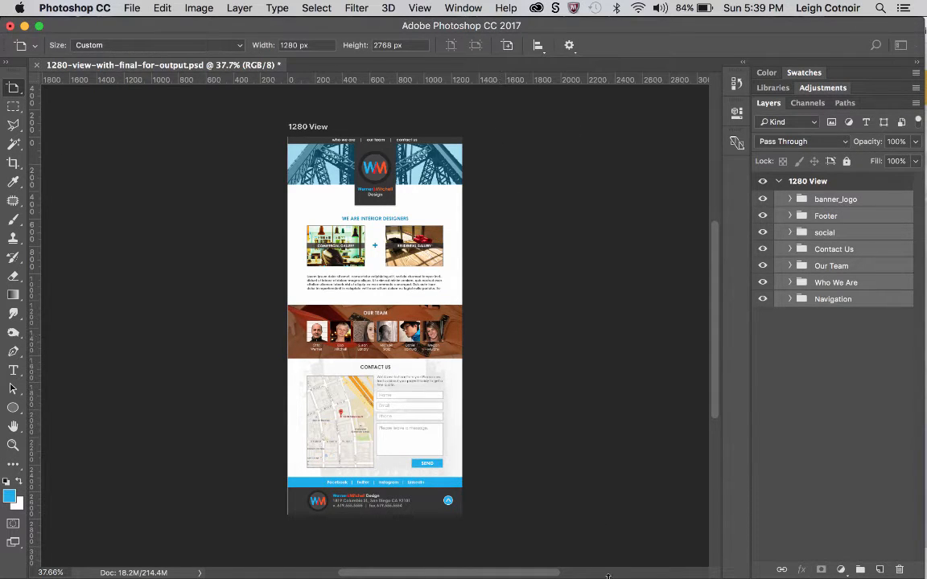
pyautogui.moveTo(13, 88); pyautogui.dragTo(50, 97)
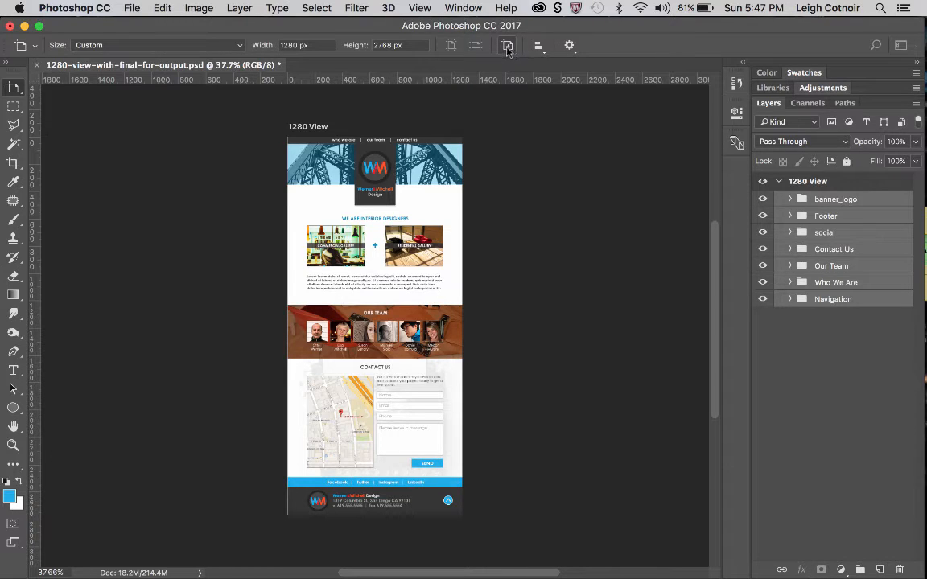
pyautogui.click(222, 46)
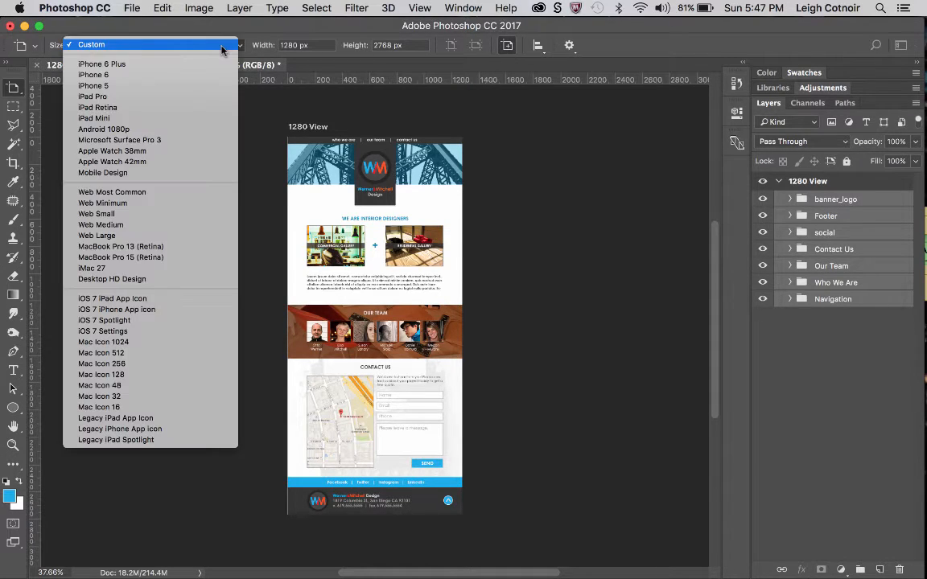
pyautogui.click(125, 46)
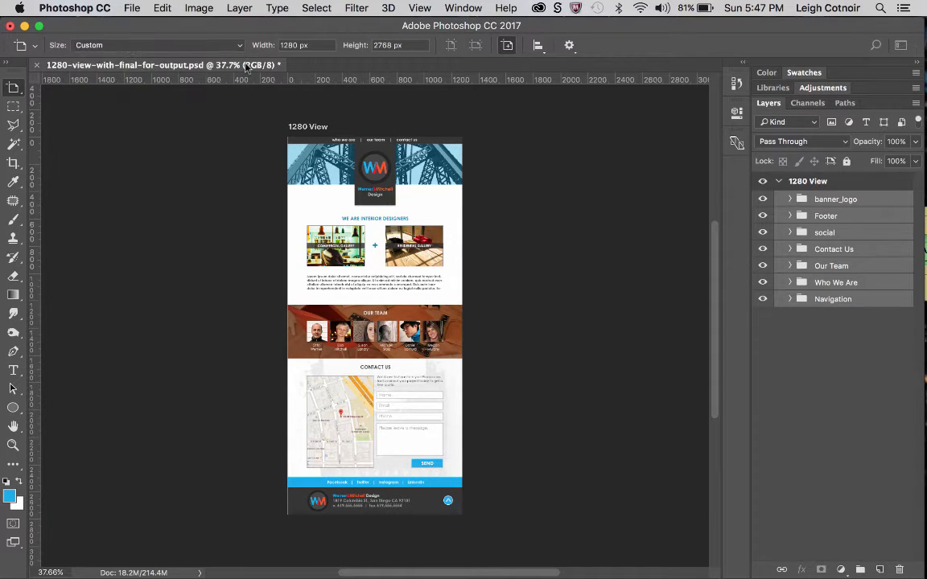
pyautogui.doubleClick(283, 45)
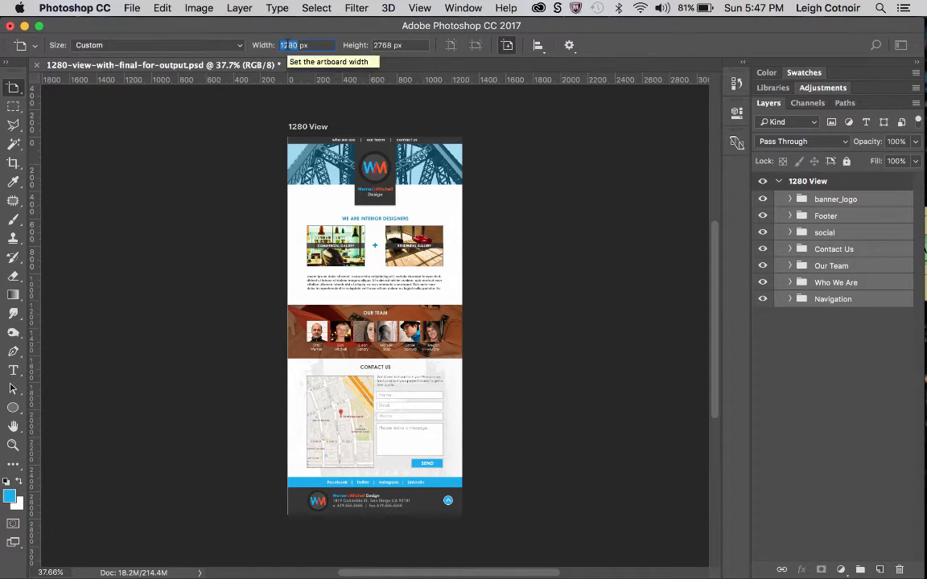
pyautogui.write('600')
pyautogui.doubleClick(388, 45)
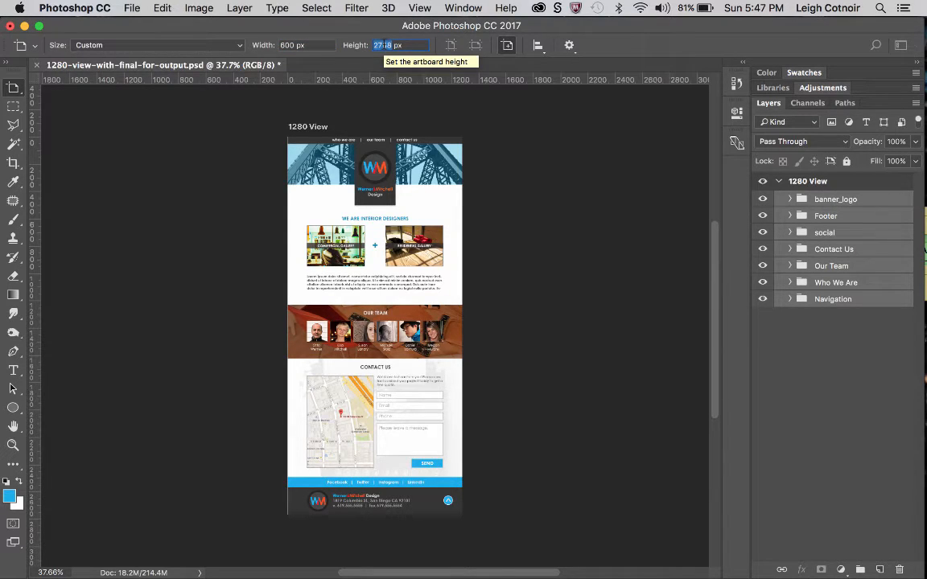
pyautogui.write('4300')
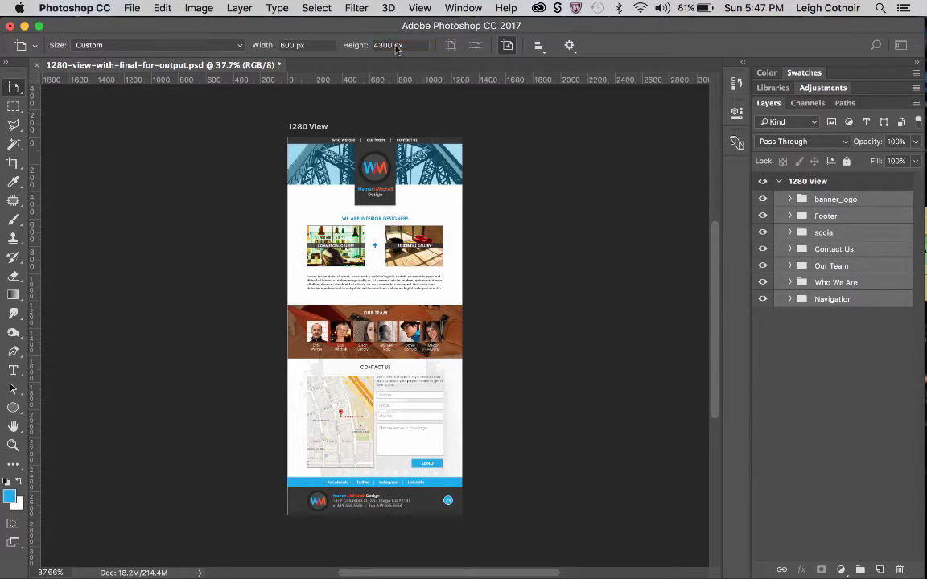
pyautogui.click(482, 137)
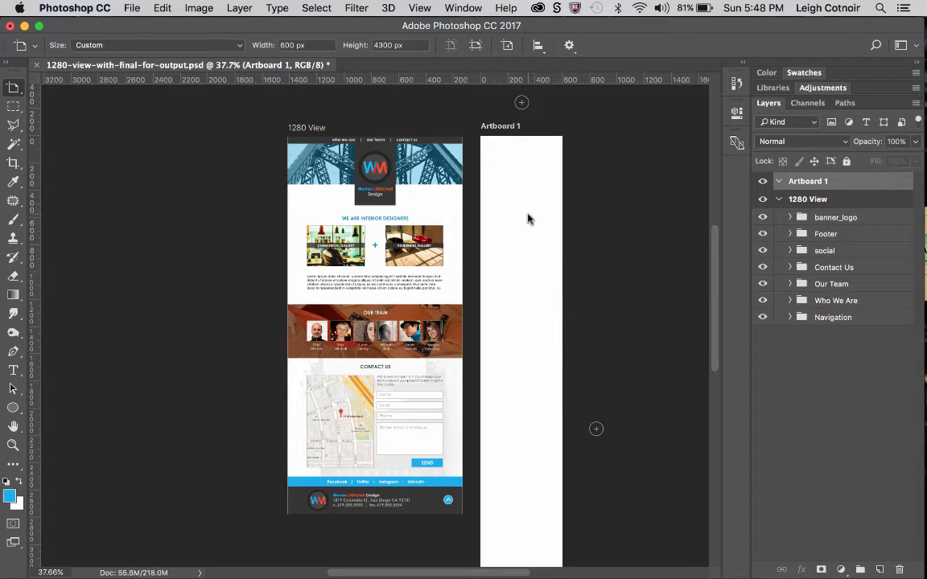
pyautogui.scroll(-5, 528, 219)
pyautogui.scroll(5, 528, 218)
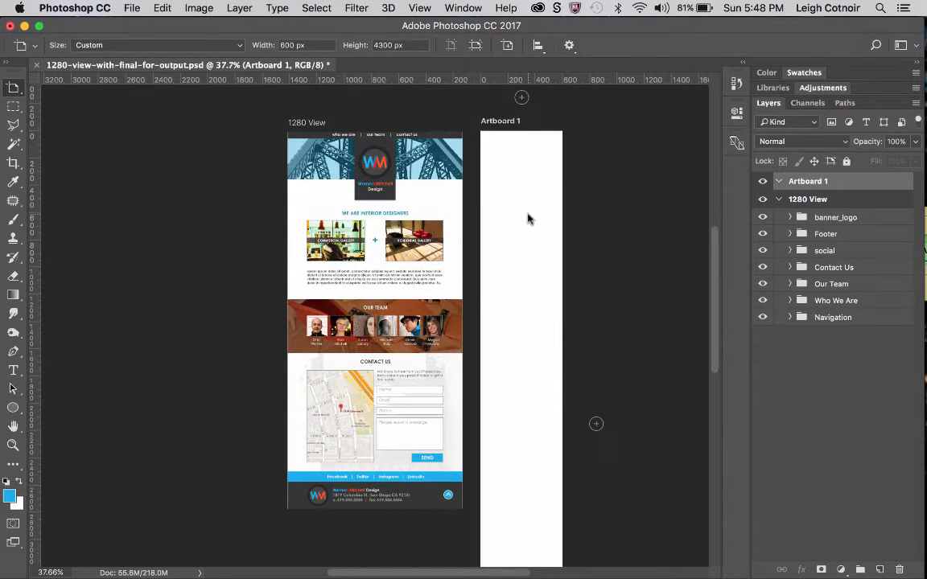
pyautogui.scroll(-3, 527, 218)
pyautogui.scroll(4, 527, 218)
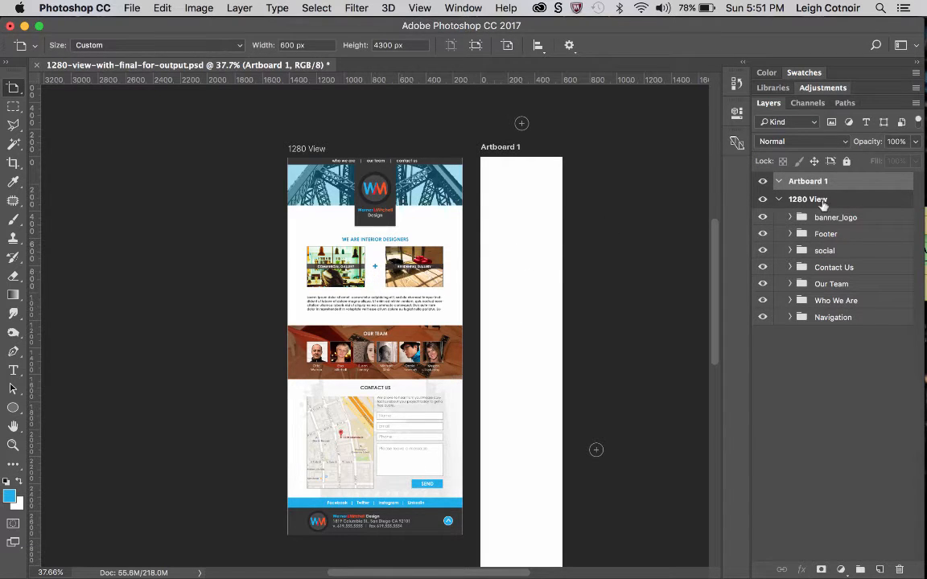
pyautogui.moveTo(820, 184); pyautogui.dragTo(899, 569)
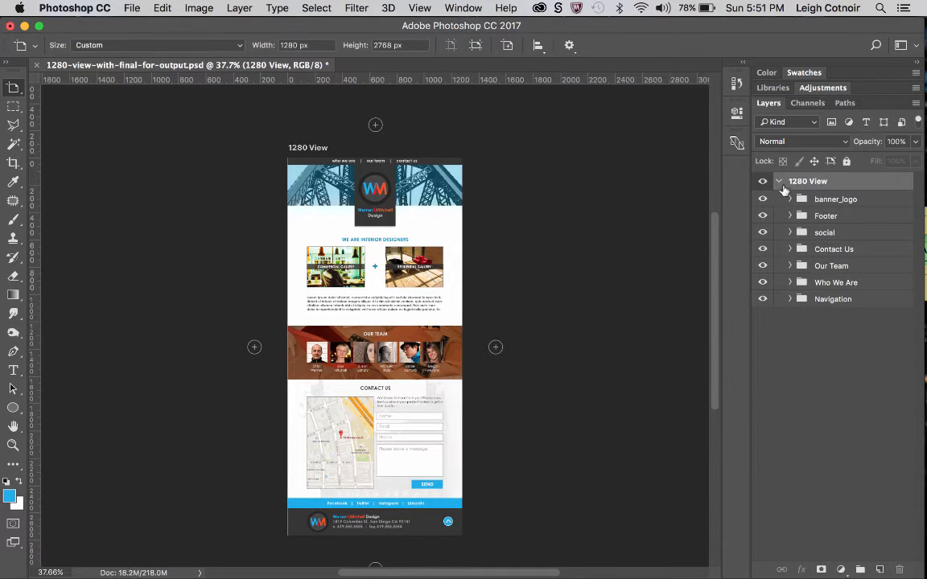
# Duplicate the 1280 View artboard with all its contents and rename the copy 600 View.
pyautogui.click(778, 182)
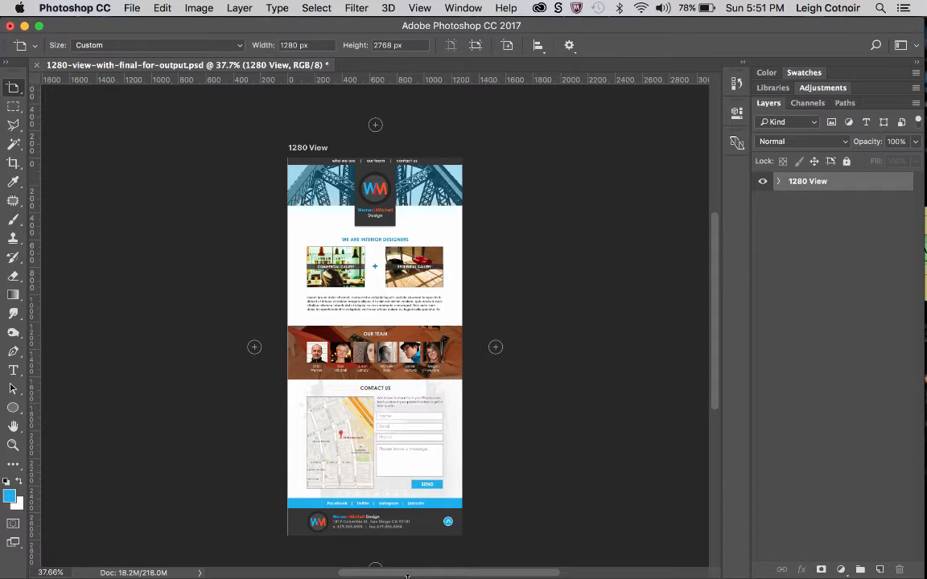
pyautogui.moveTo(837, 183); pyautogui.dragTo(880, 568)
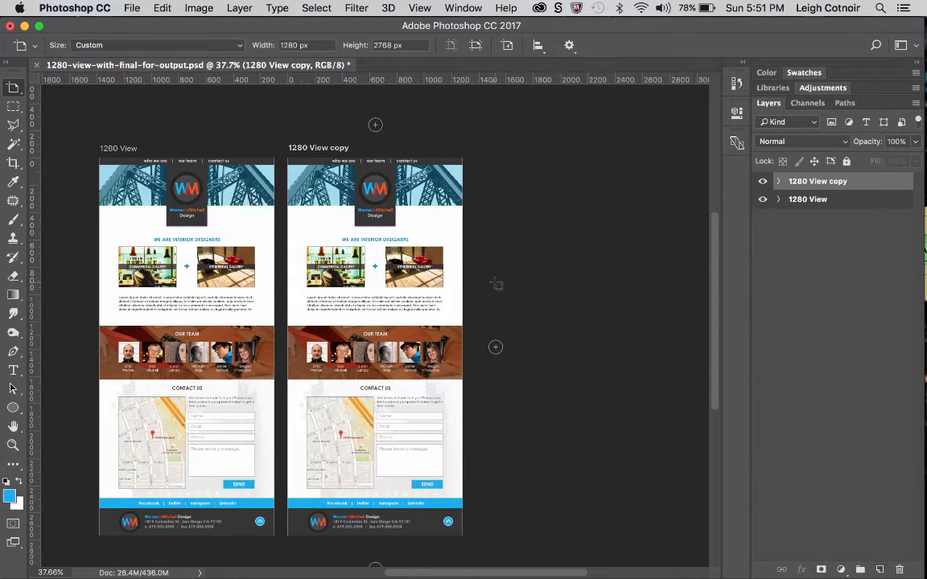
pyautogui.doubleClick(797, 181)
pyautogui.write('600 View')
pyautogui.press('Return')
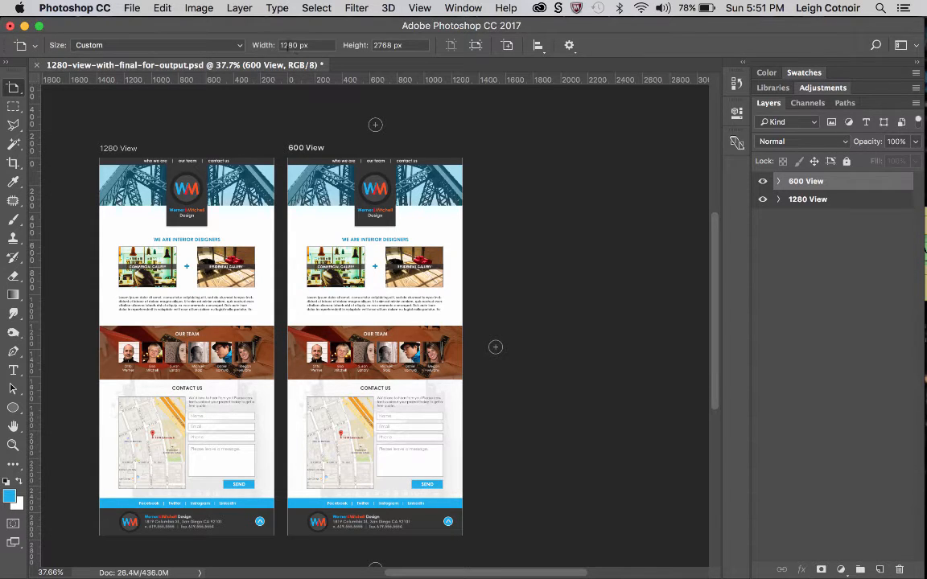
# Set the 600 View artboard's width to 600 px and its height to 4300 px.
pyautogui.doubleClick(288, 45)
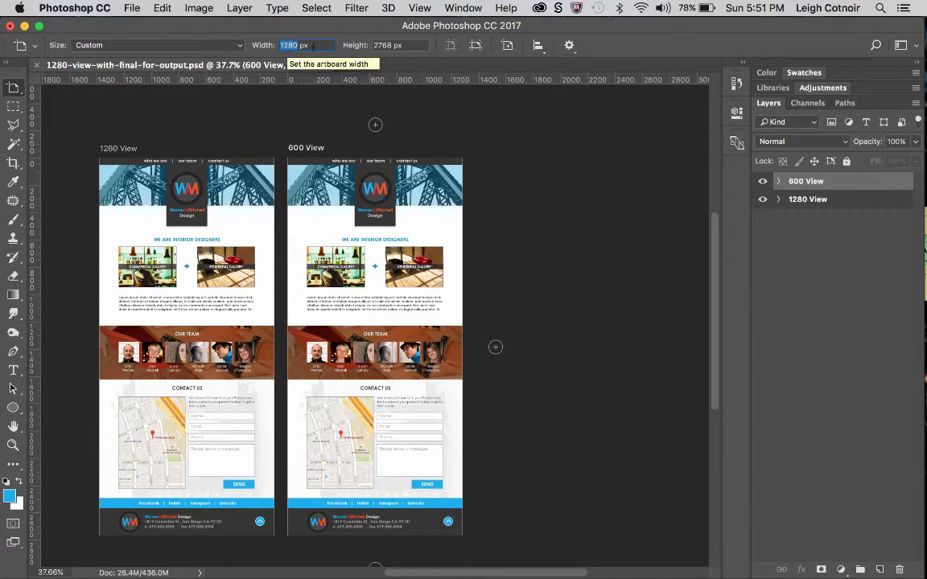
pyautogui.write('600')
pyautogui.press('Tab')
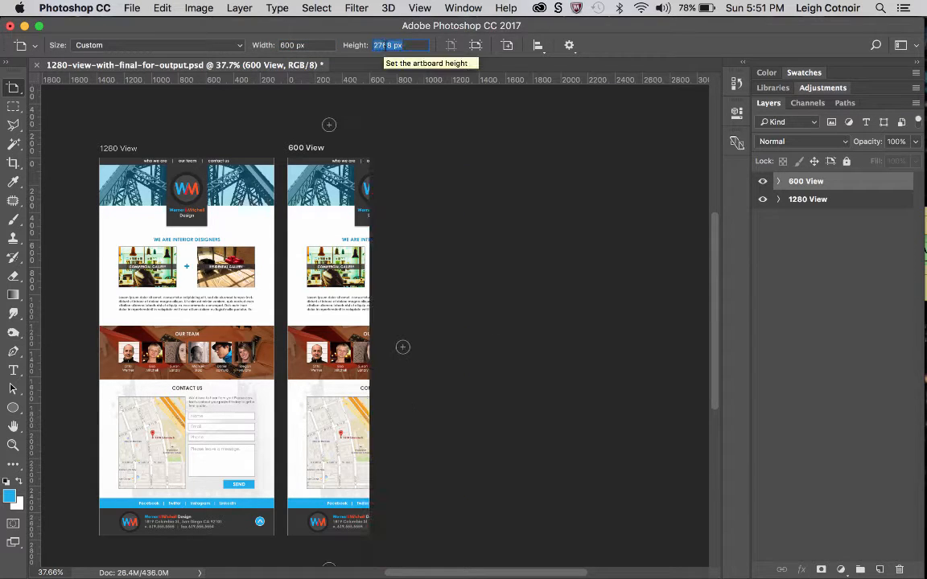
pyautogui.press('Return')
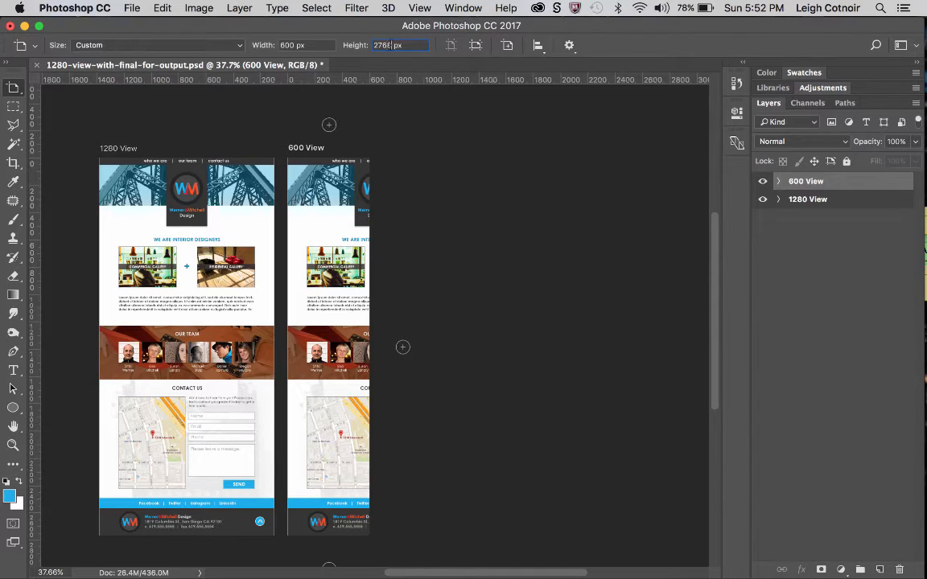
pyautogui.doubleClick(392, 46)
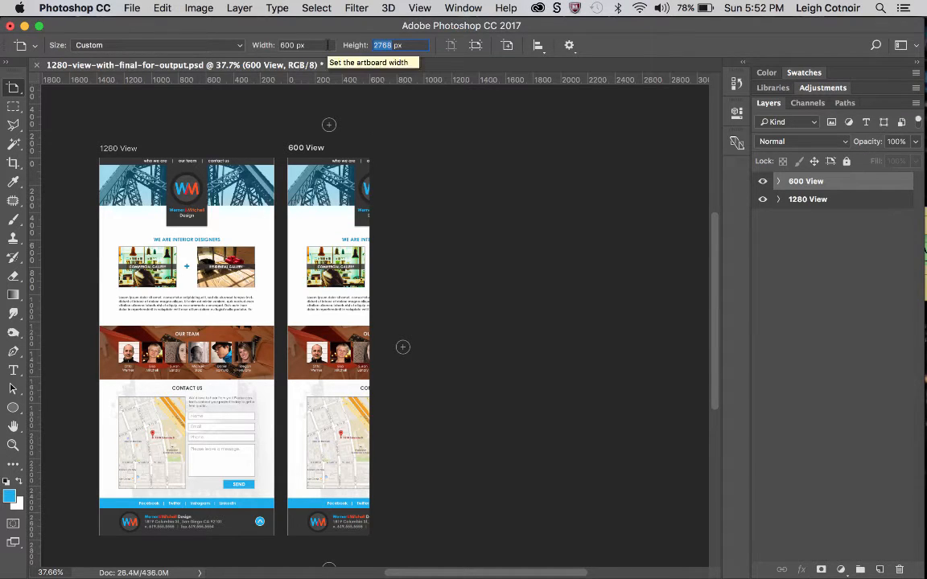
pyautogui.write('4300')
pyautogui.press('Return')
pyautogui.scroll(-10, 369, 320)
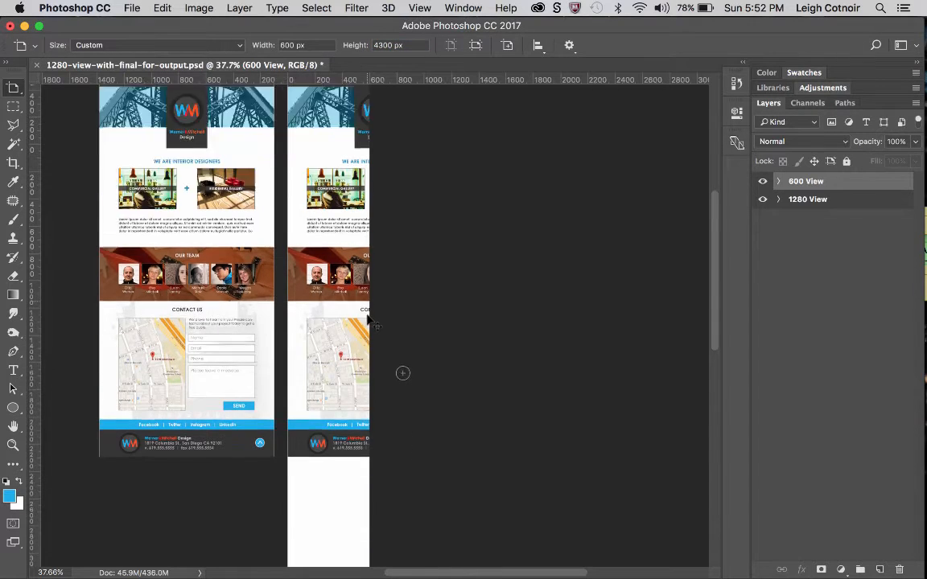
pyautogui.scroll(8, 369, 320)
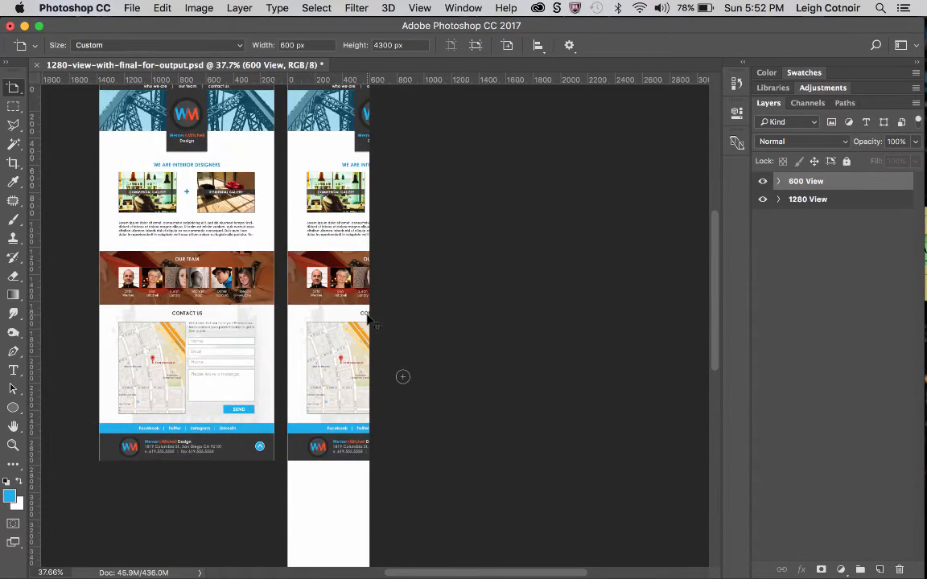
# Move all five layers of the 600 View's Footer group down to the lower end of the 600 View artboard.
pyautogui.click(779, 182)
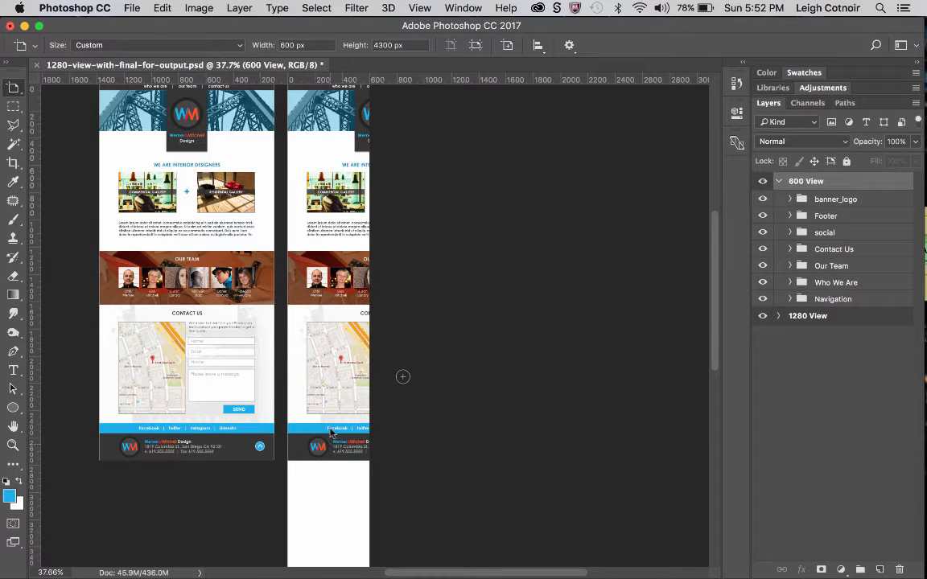
pyautogui.scroll(5, 342, 227)
pyautogui.hscroll(-3, 343, 227)
pyautogui.scroll(-3, 342, 228)
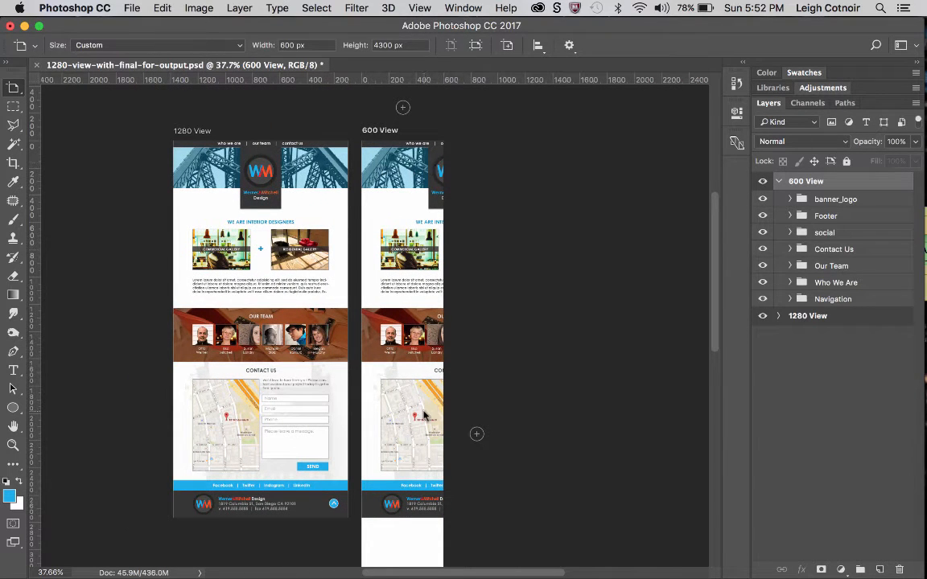
pyautogui.scroll(-5, 424, 415)
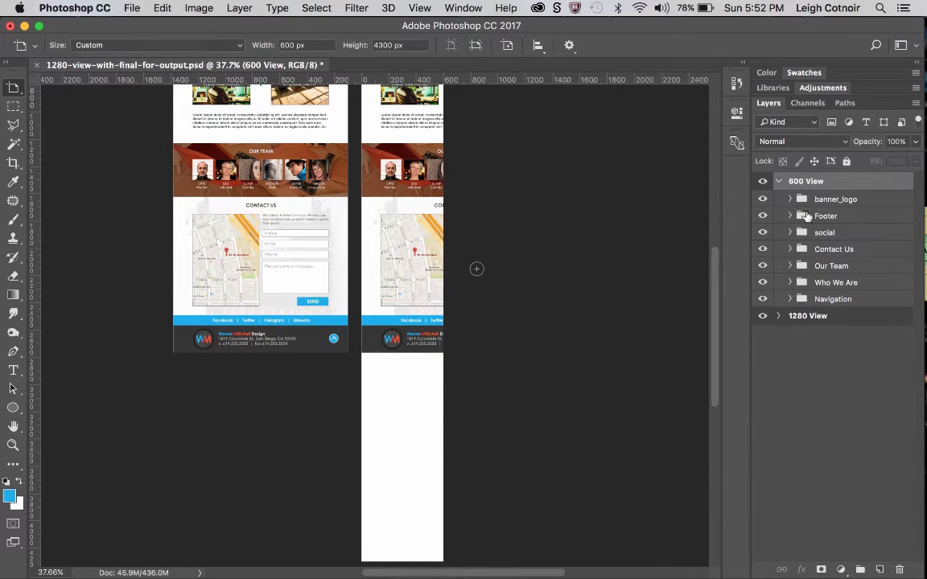
pyautogui.click(807, 217)
pyautogui.click(789, 217)
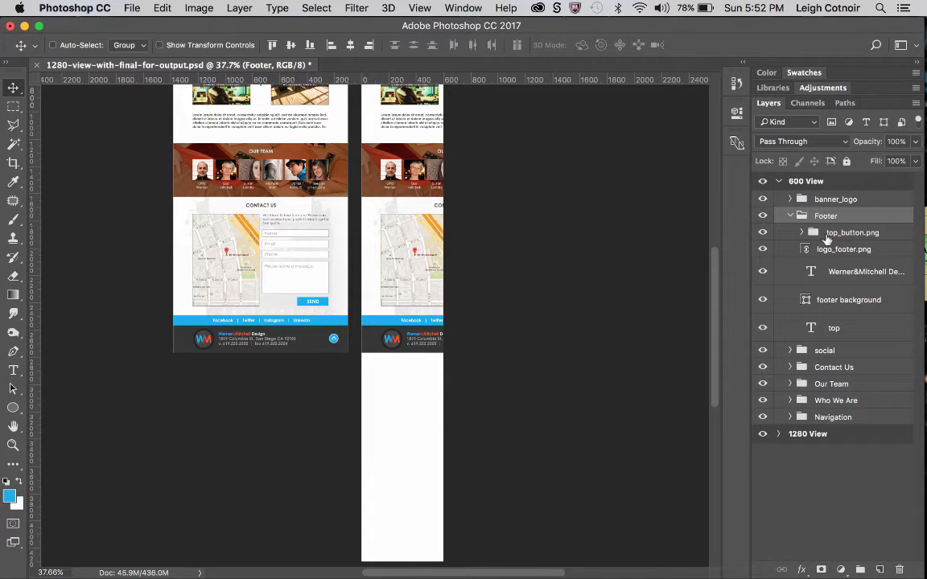
pyautogui.click(816, 234)
pyautogui.keyDown('shift'); pyautogui.click(827, 328); pyautogui.keyUp('shift')
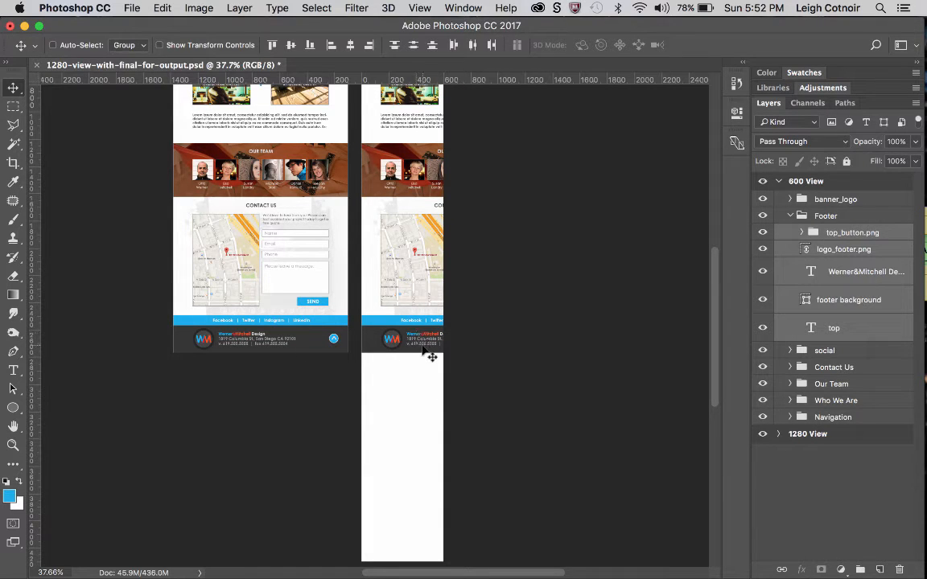
pyautogui.moveTo(424, 352); pyautogui.dragTo(432, 483)
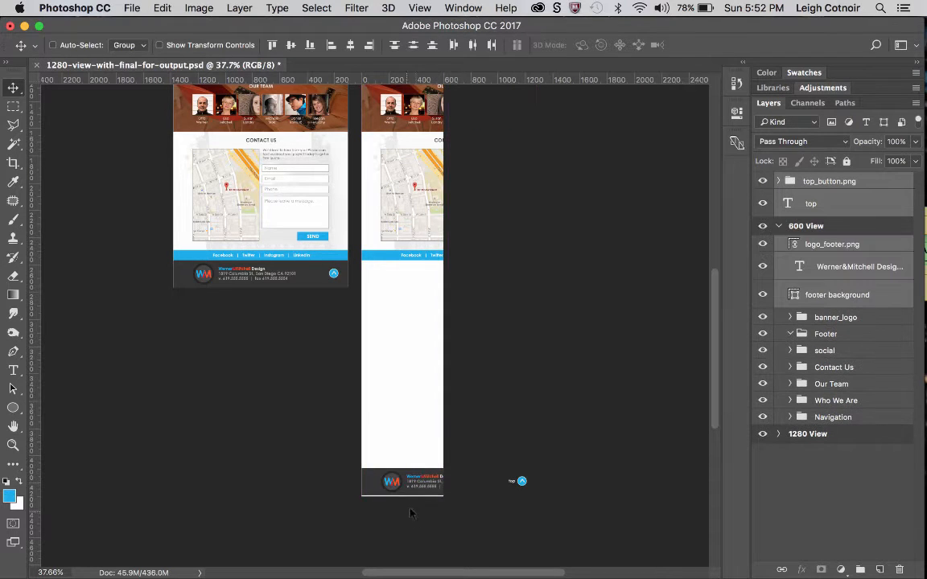
# Delete the logo_footer.png layer from the 600 View artboard.
pyautogui.scroll(5, 432, 487)
pyautogui.scroll(5, 438, 495)
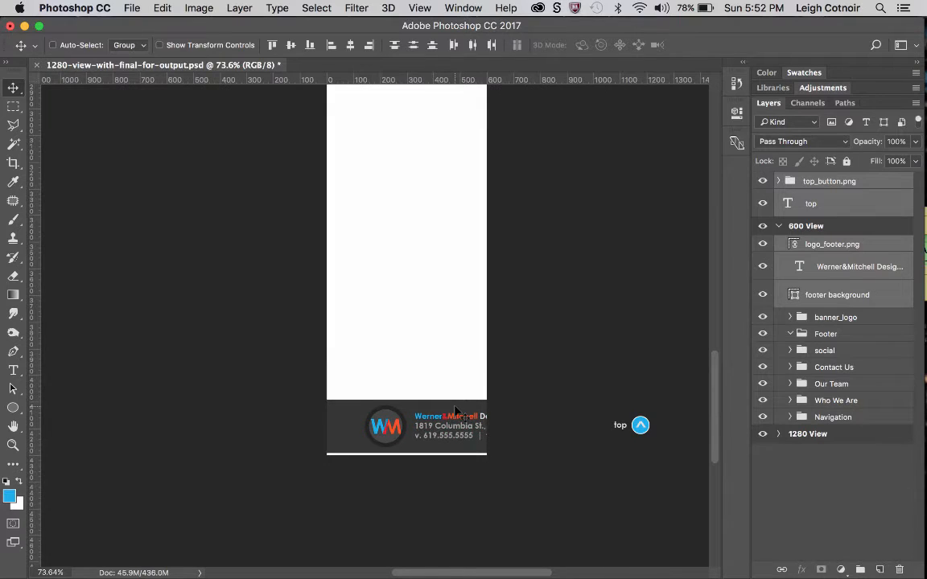
pyautogui.scroll(4, 456, 403)
pyautogui.hscroll(4, 456, 403)
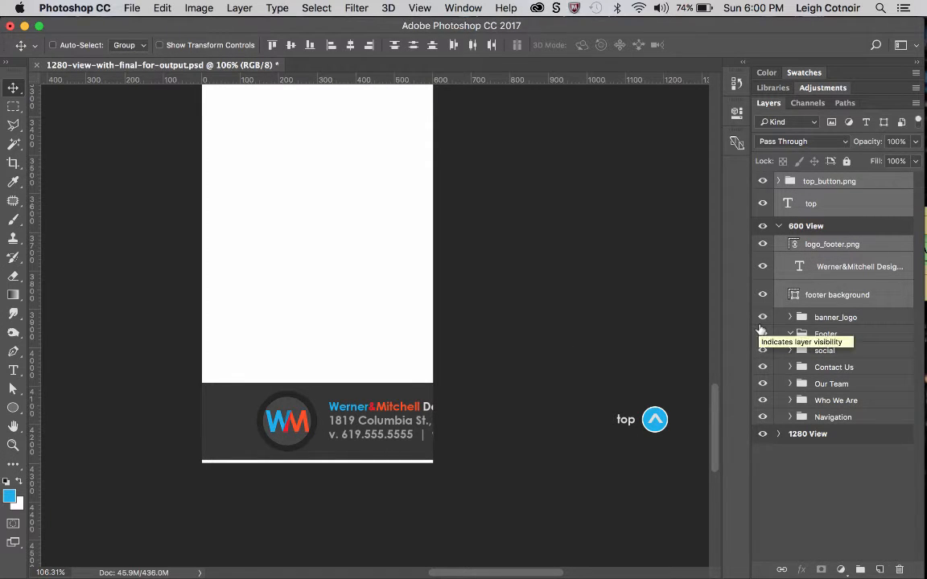
pyautogui.moveTo(816, 295); pyautogui.dragTo(822, 337)
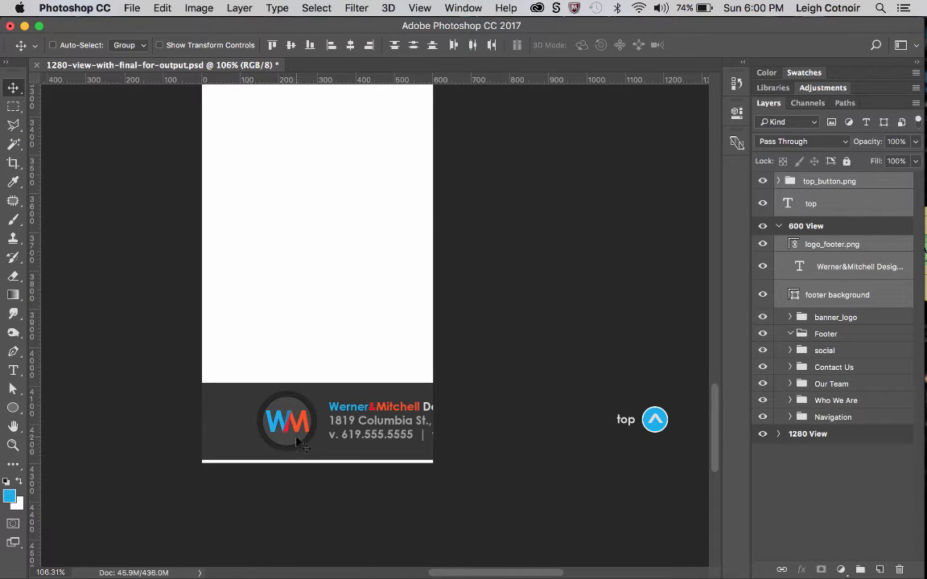
pyautogui.click(830, 243)
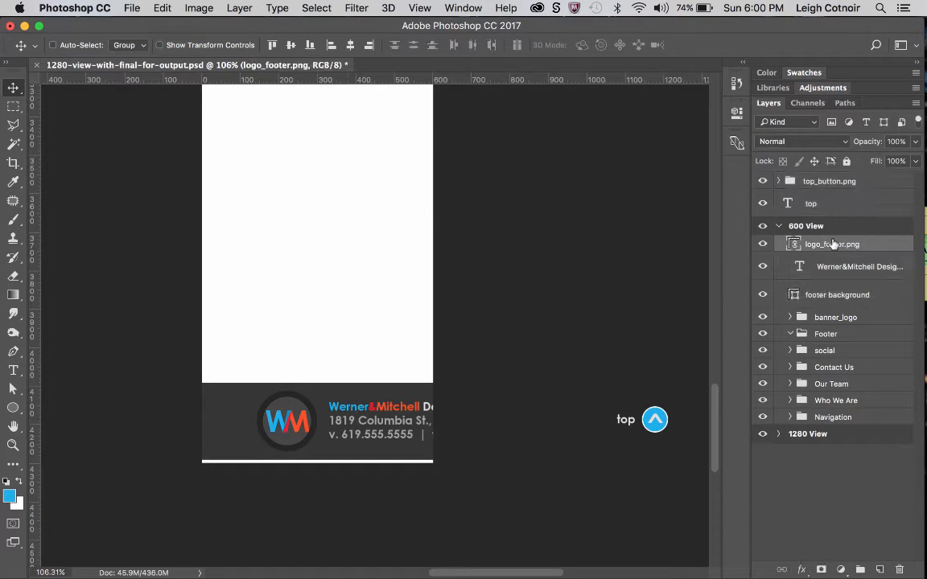
pyautogui.click(763, 245)
pyautogui.click(763, 244)
pyautogui.moveTo(796, 246); pyautogui.dragTo(901, 569)
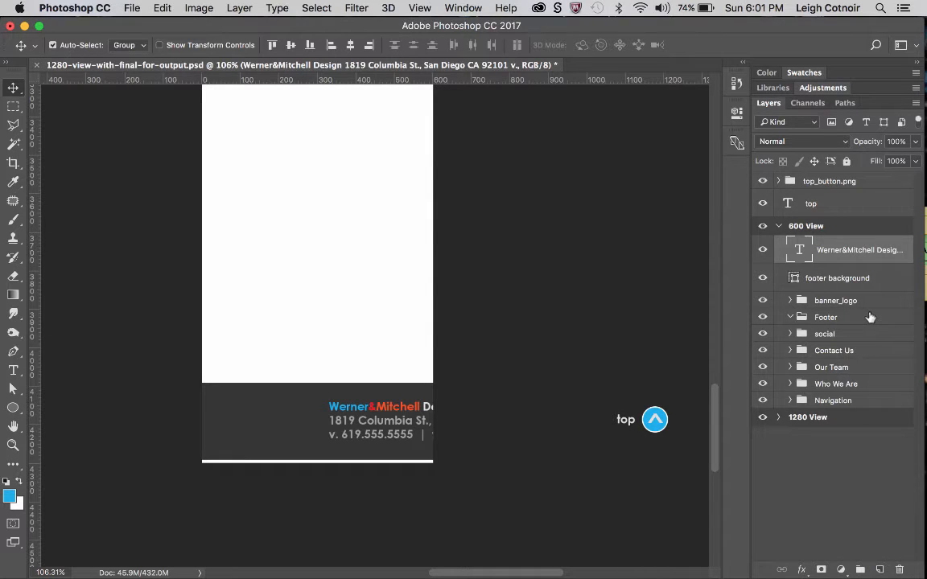
# Narrow the footer background shape to the 600 px artboard width and put its layer into the Footer group.
pyautogui.click(814, 279)
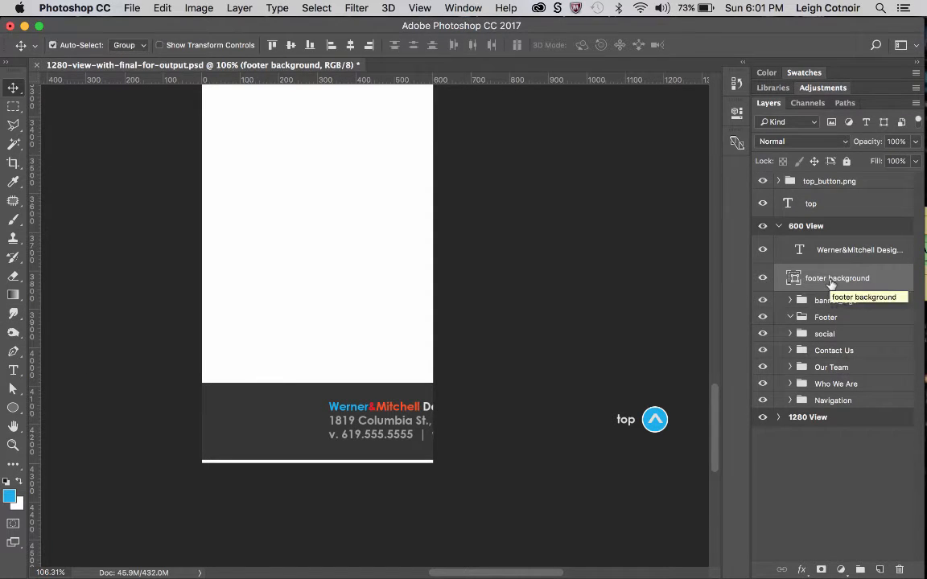
pyautogui.hotkey('ctrl', 't')
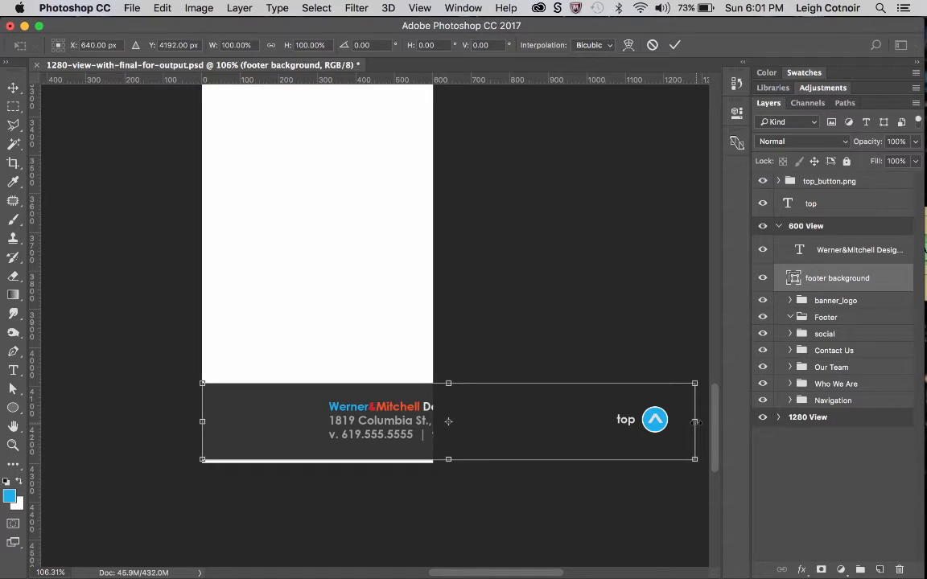
pyautogui.moveTo(697, 422); pyautogui.dragTo(436, 407)
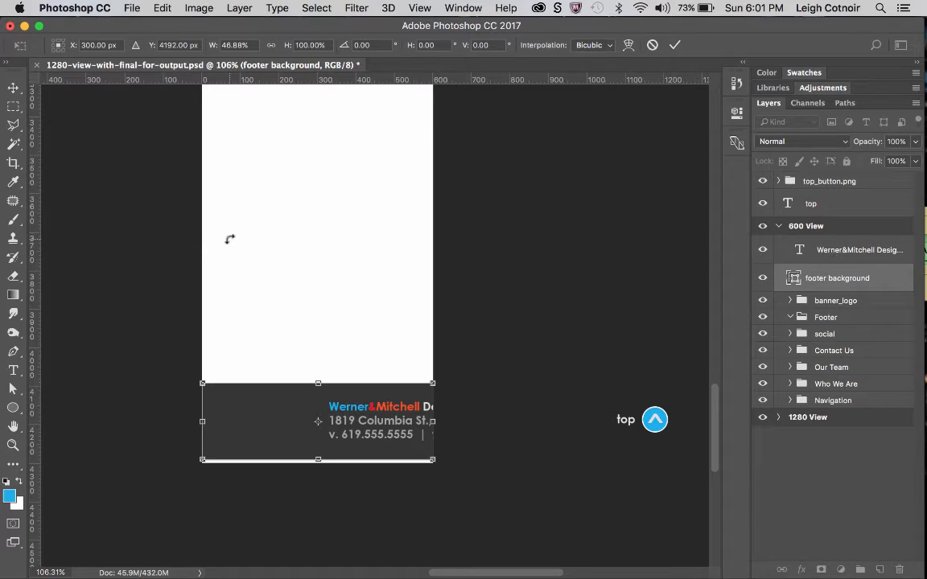
pyautogui.press('Return')
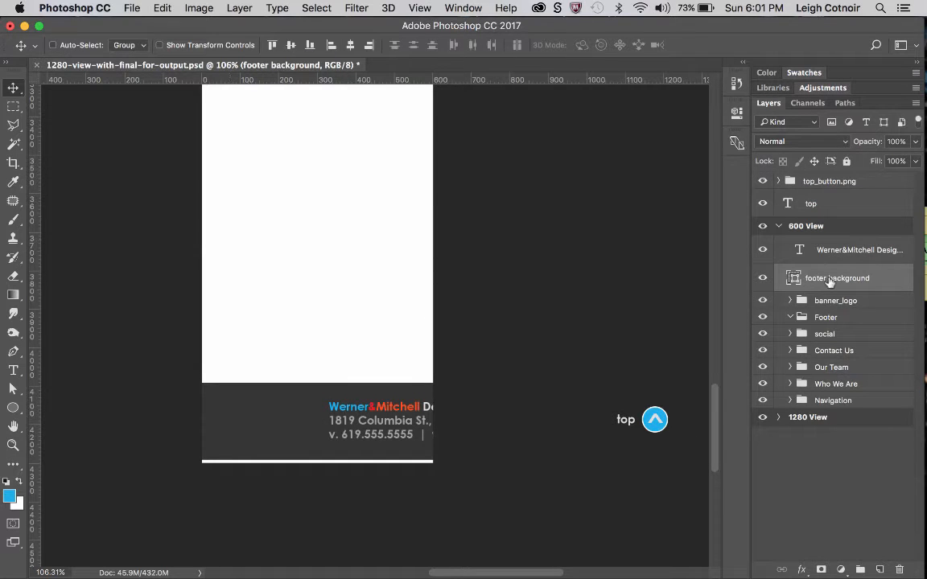
pyautogui.moveTo(829, 284); pyautogui.dragTo(809, 310)
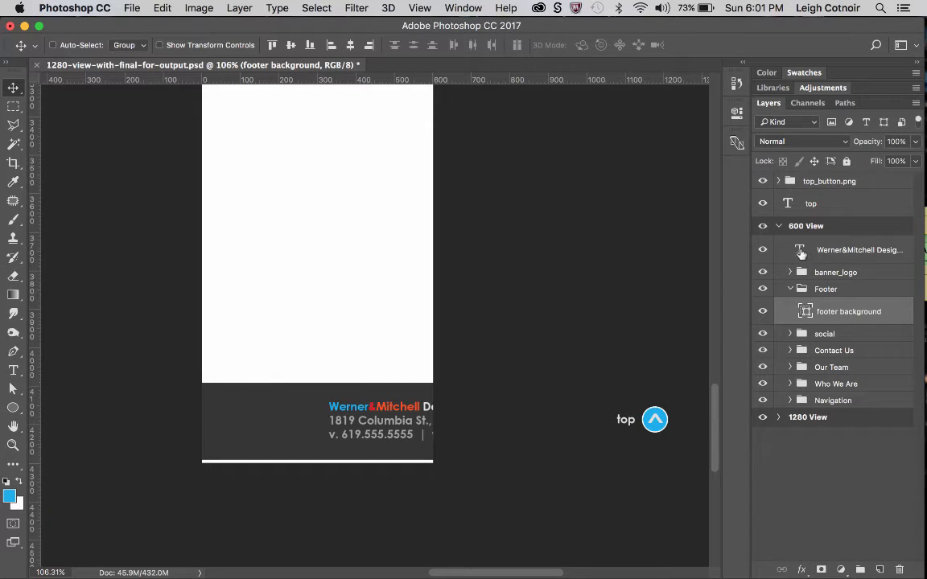
# Shift the footer's contact text near the artboard's left edge and the top_button.png arrow near its right edge, both inside the footer bar.
pyautogui.click(832, 254)
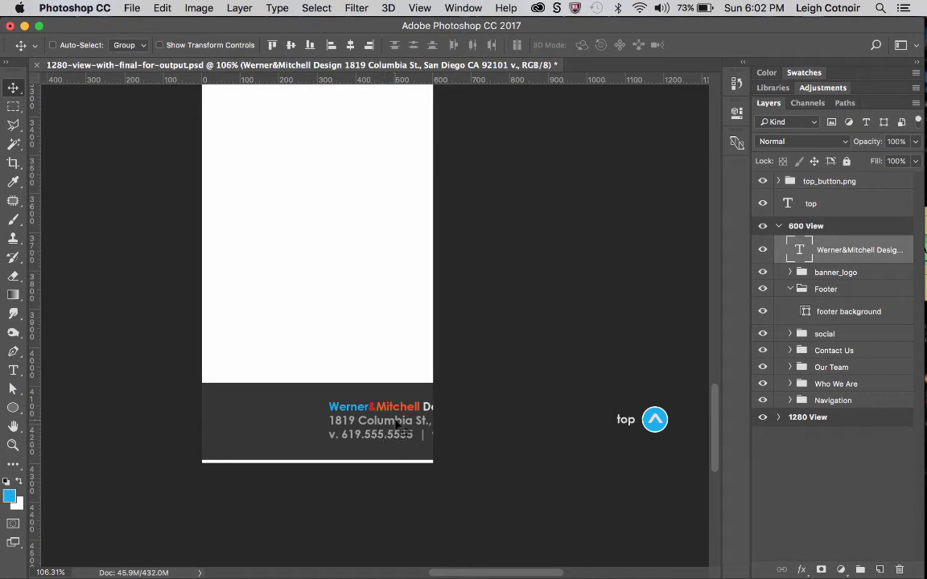
pyautogui.moveTo(397, 424); pyautogui.dragTo(279, 414)
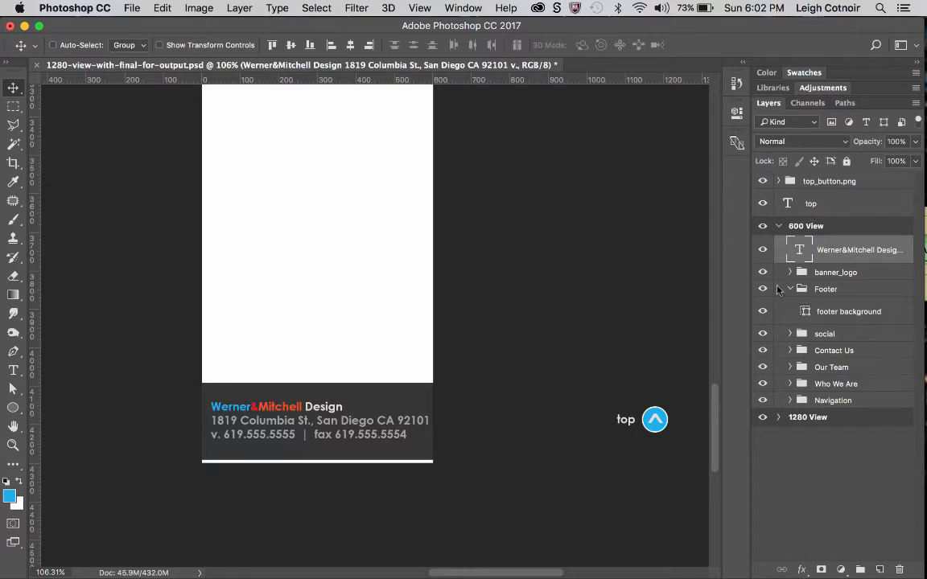
pyautogui.click(829, 182)
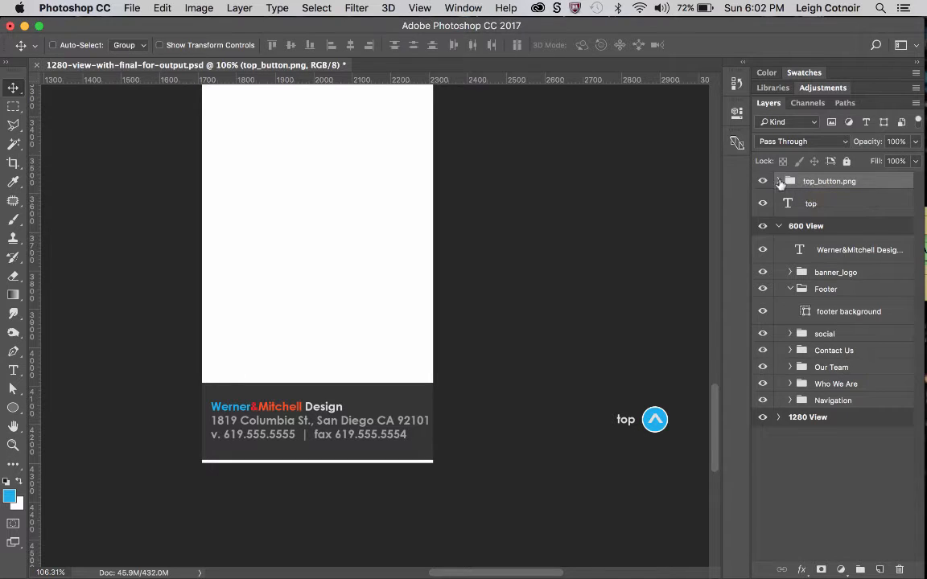
pyautogui.click(778, 181)
pyautogui.click(779, 181)
pyautogui.moveTo(652, 424); pyautogui.dragTo(406, 425)
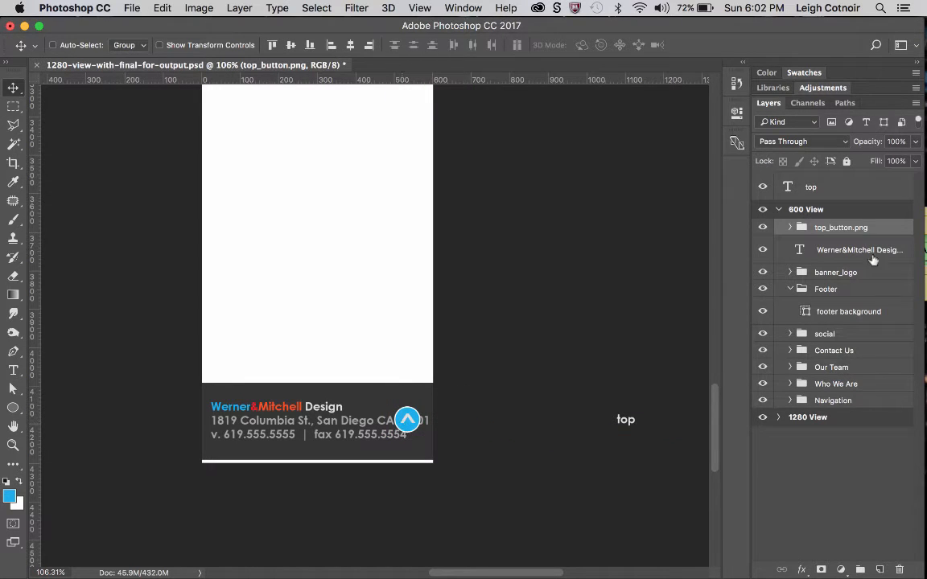
# Put the top_button.png group and the contact text layer into the Footer group, above the footer background.
pyautogui.moveTo(839, 227); pyautogui.dragTo(831, 288)
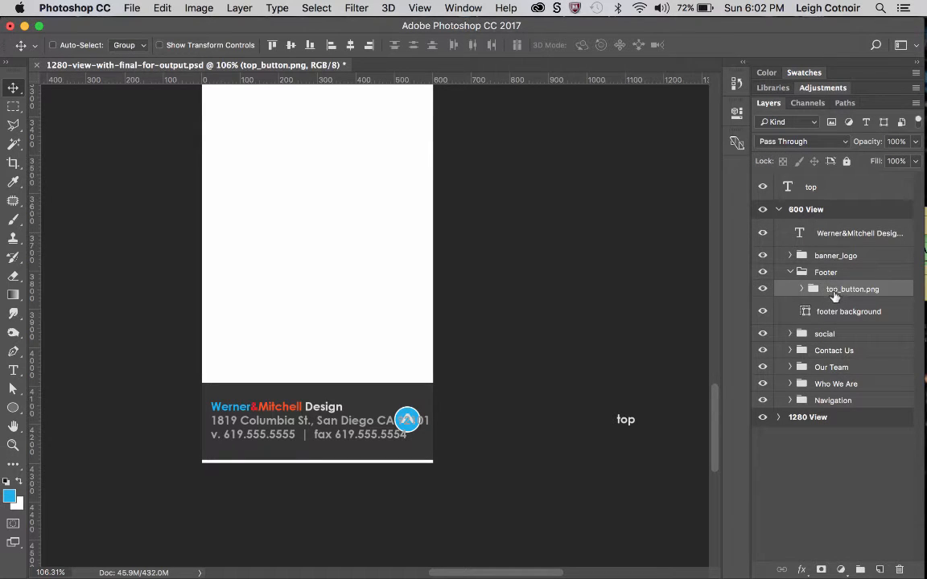
pyautogui.click(764, 233)
pyautogui.click(764, 233)
pyautogui.moveTo(819, 239); pyautogui.dragTo(825, 295)
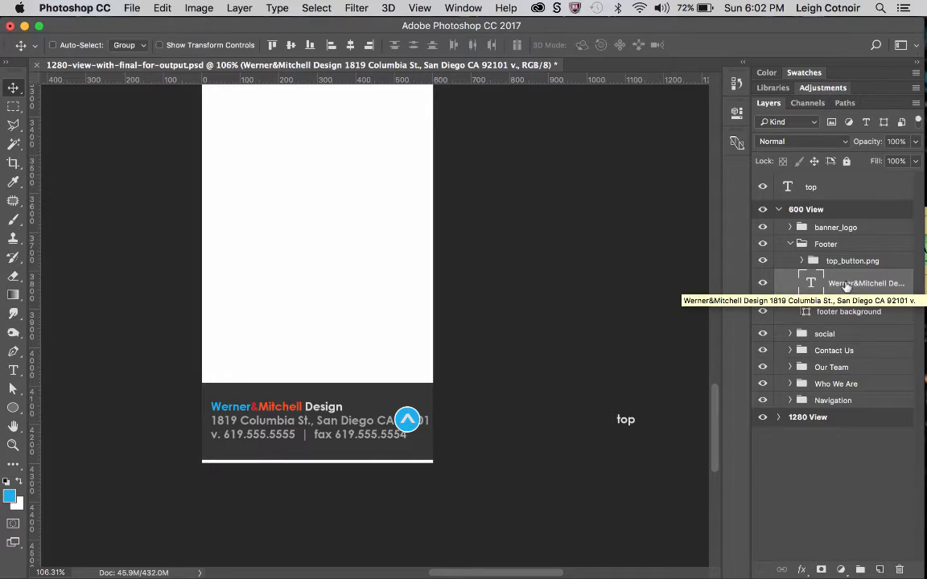
# Delete the stray "top" text layer that lies outside the 600 View artboard.
pyautogui.click(798, 188)
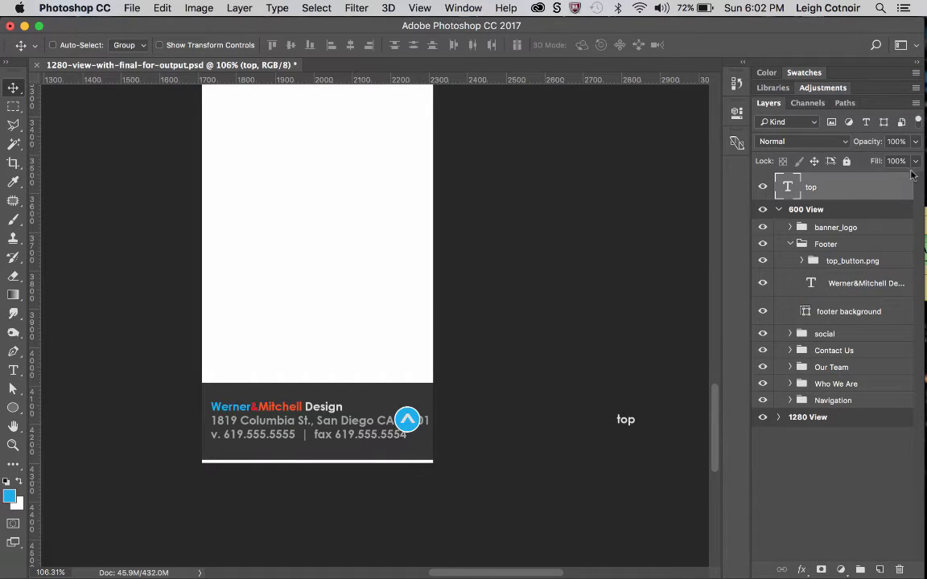
pyautogui.moveTo(840, 188); pyautogui.dragTo(900, 571)
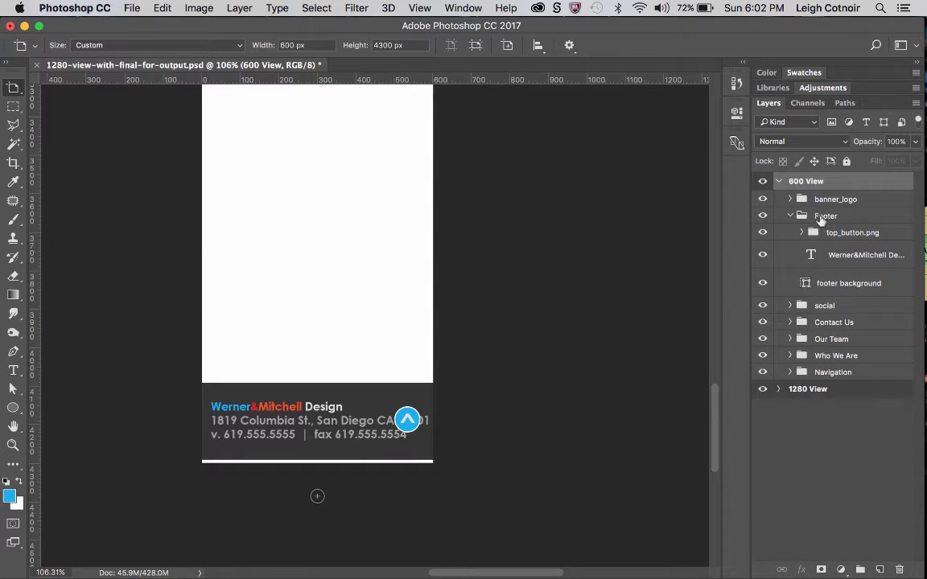
pyautogui.click(790, 216)
pyautogui.click(790, 216)
# Set the footer contact text's font size to 24 pt and collapse the Footer group.
pyautogui.click(844, 257)
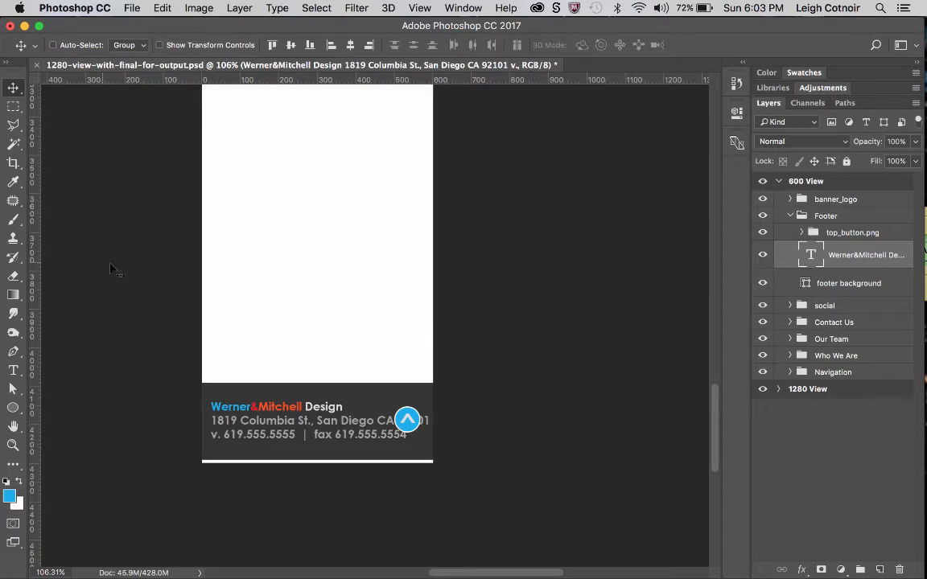
pyautogui.press('t')
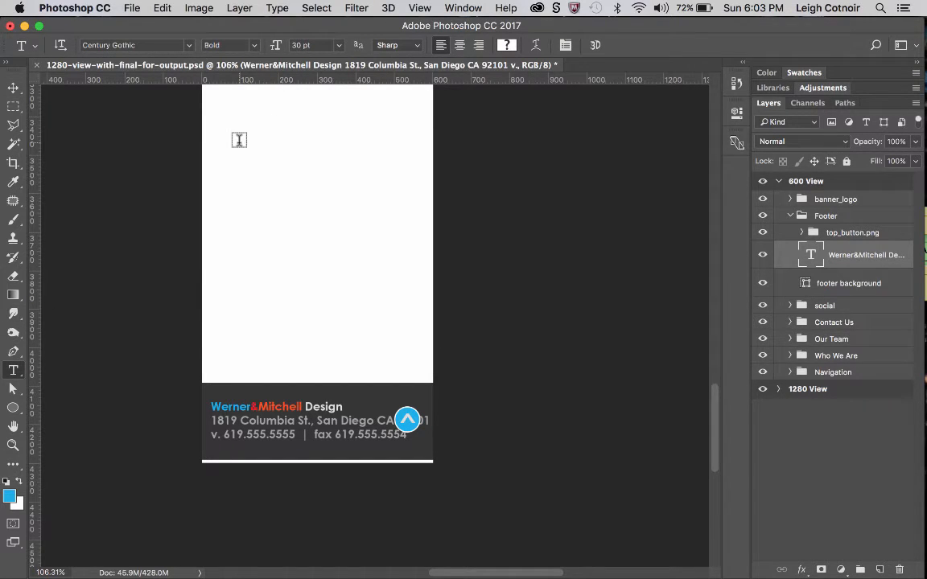
pyautogui.click(338, 46)
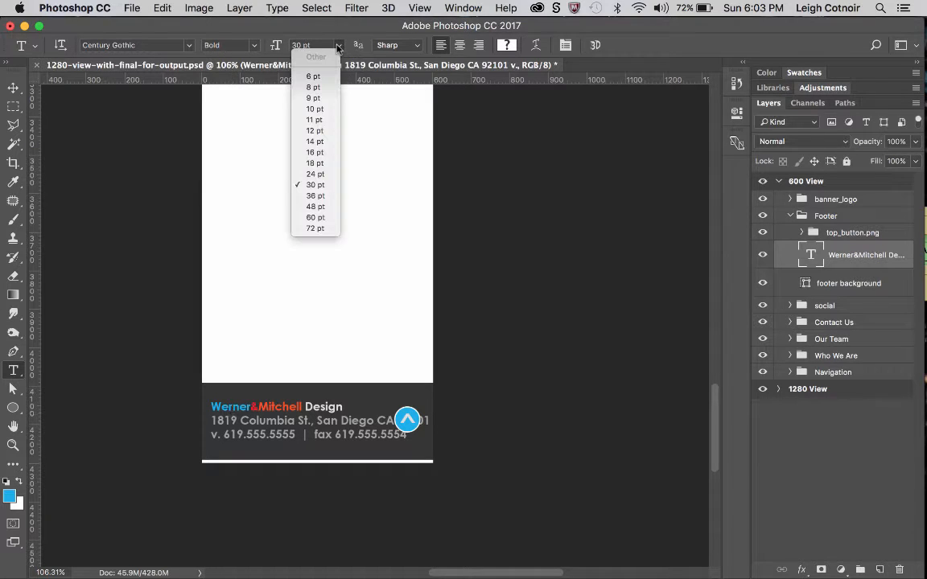
pyautogui.click(315, 174)
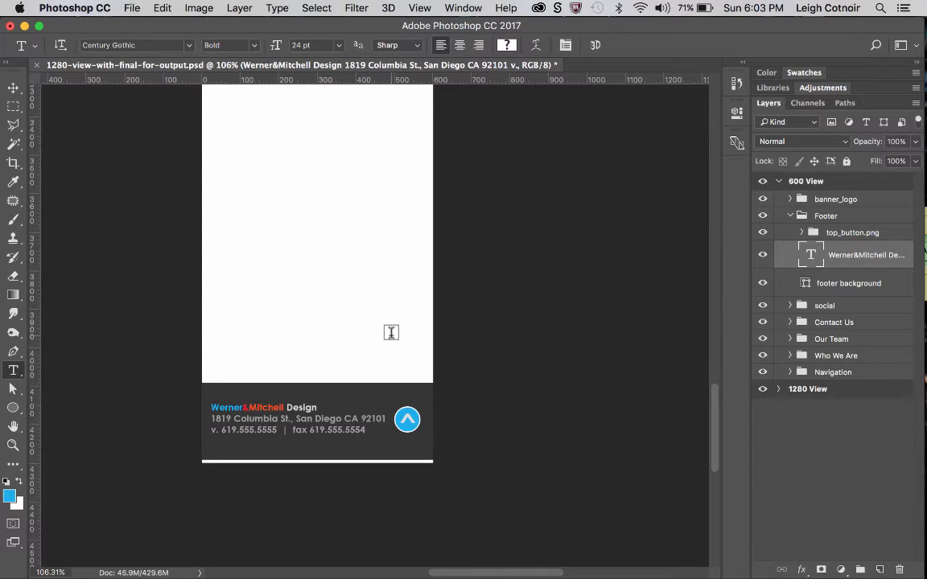
pyautogui.click(790, 217)
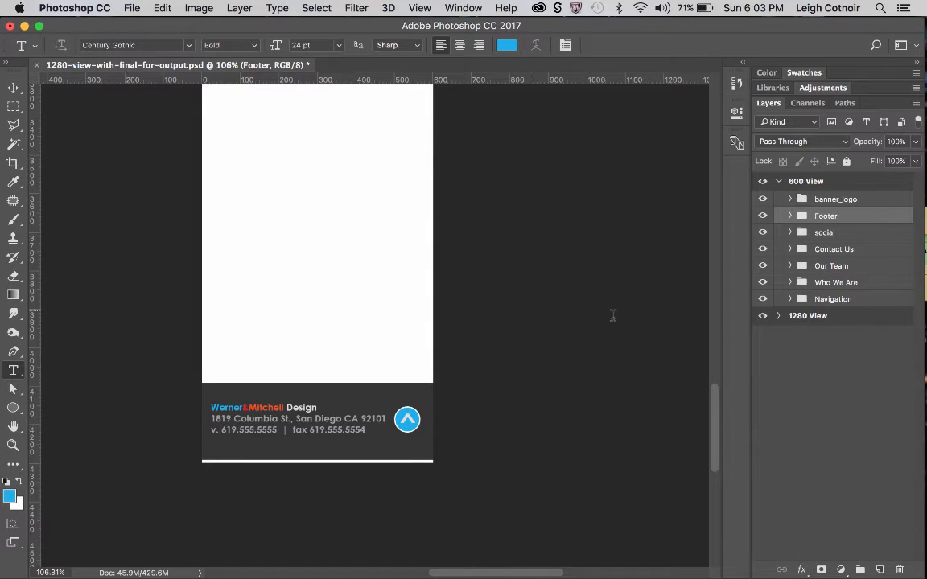
pyautogui.scroll(5, 325, 276)
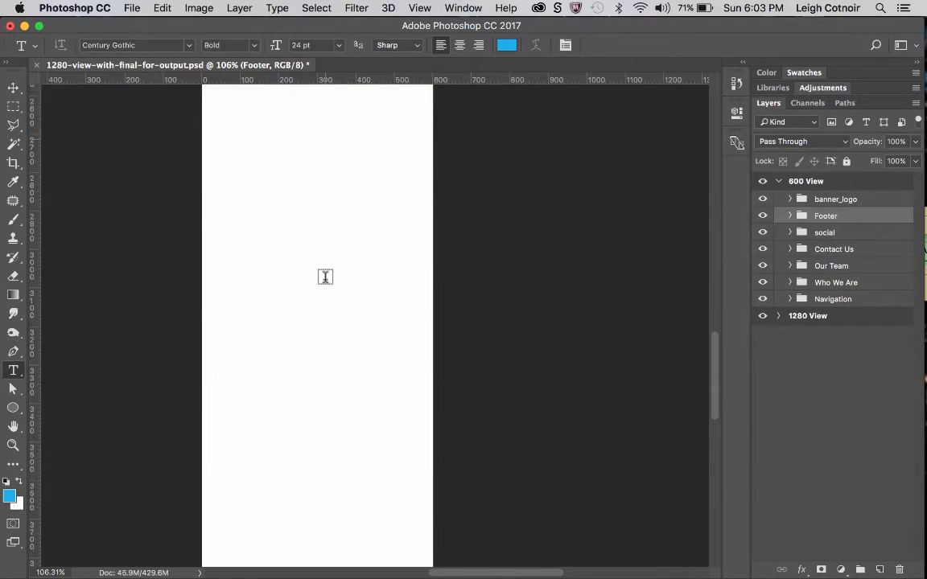
pyautogui.scroll(-5, 322, 276)
pyautogui.hscroll(-2, 322, 276)
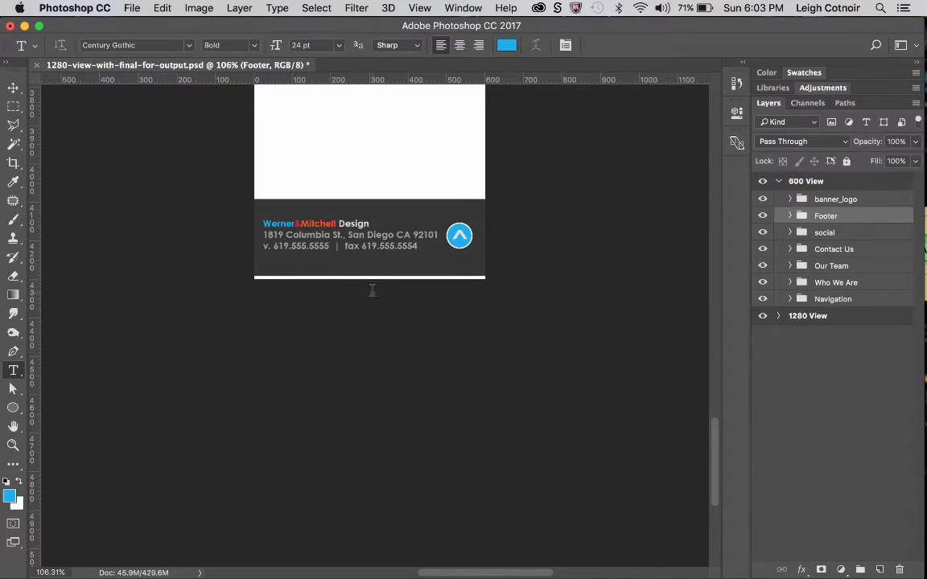
pyautogui.scroll(5, 372, 291)
pyautogui.hscroll(3, 372, 291)
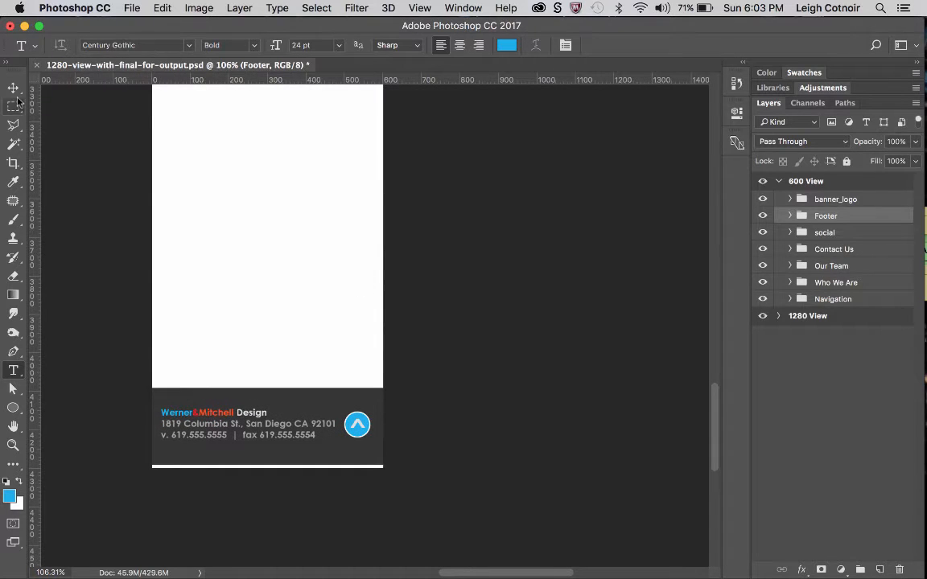
pyautogui.click(13, 90)
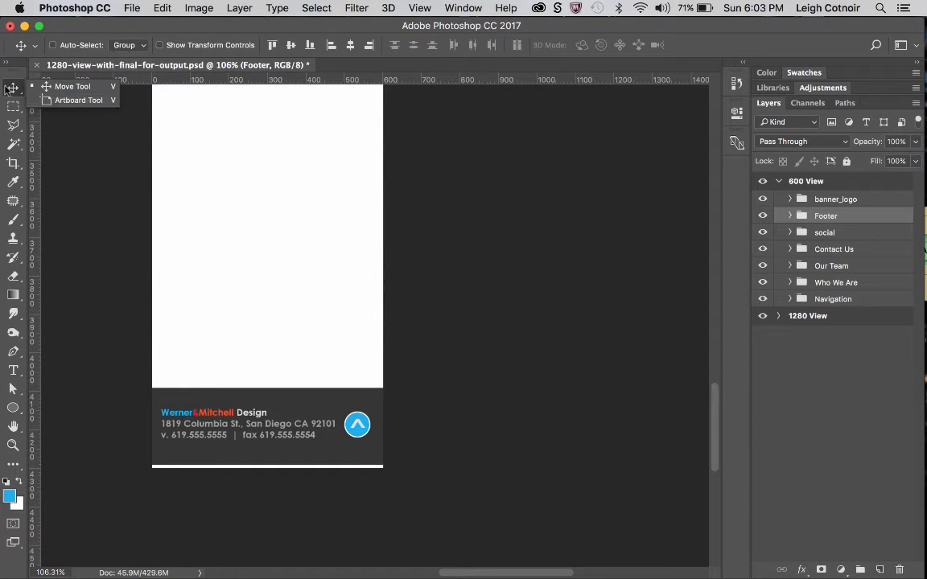
pyautogui.click(8, 87)
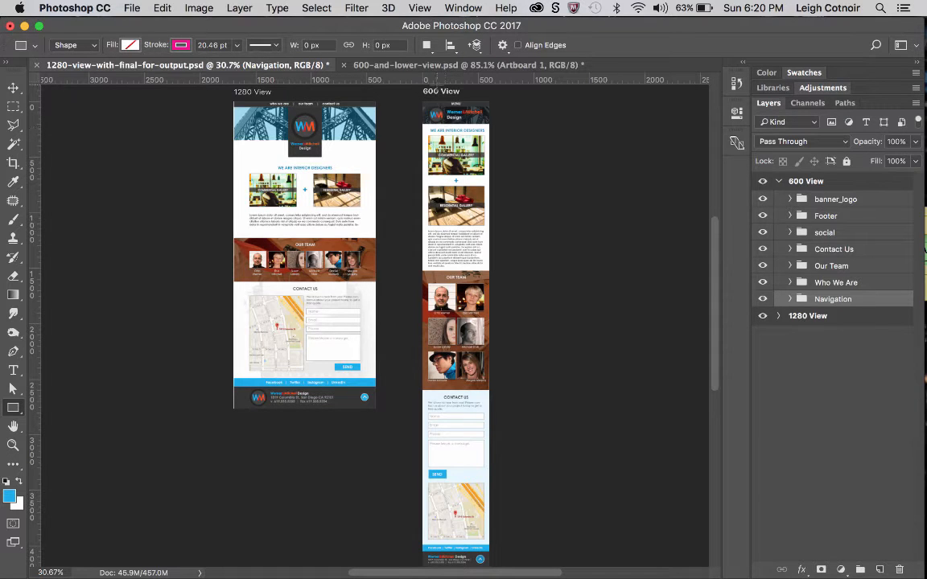
# Collapse the panel dock to icons so both artboards have more room in the window.
pyautogui.press('super+plus')
pyautogui.press('super+plus')
pyautogui.scroll(10, 420, 159)
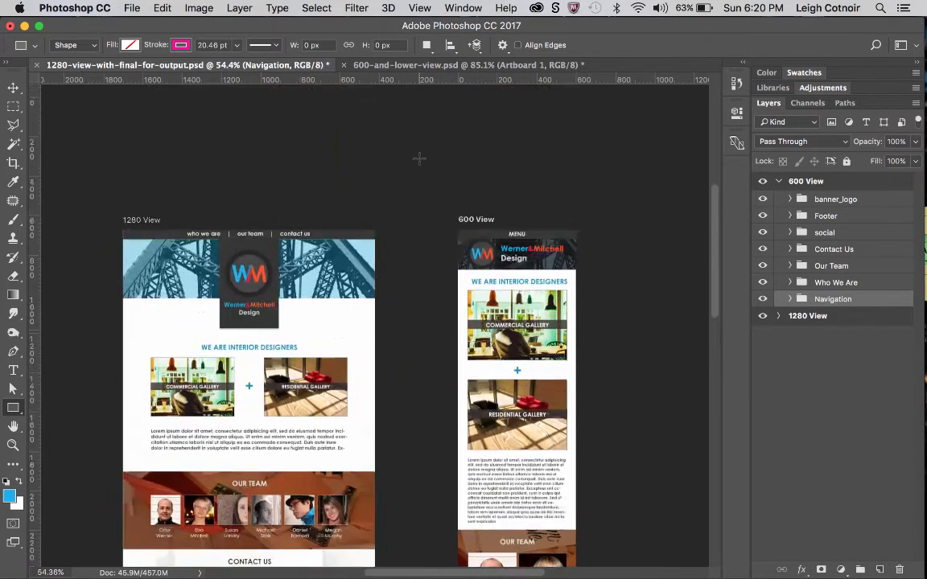
pyautogui.scroll(6, 420, 159)
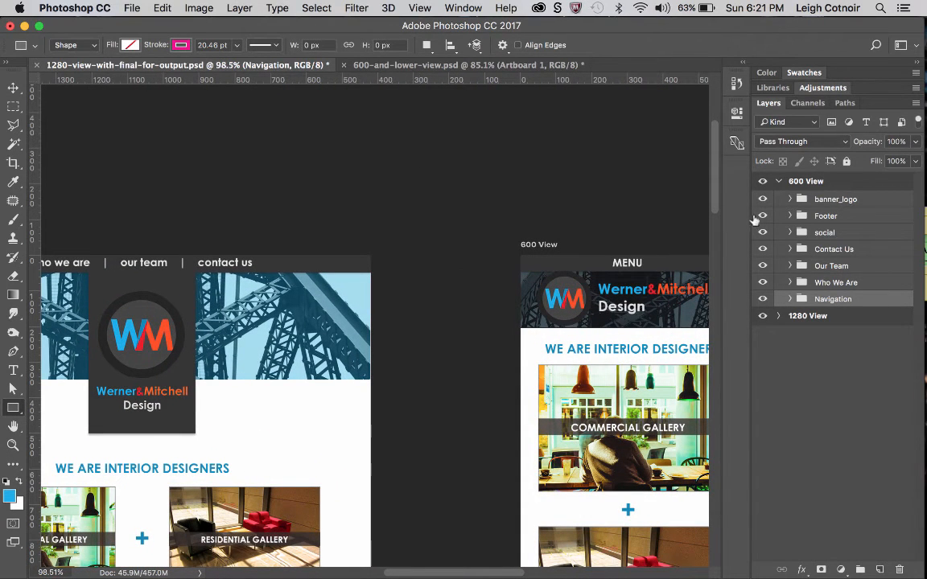
pyautogui.click(918, 68)
pyautogui.scroll(-5, 668, 240)
pyautogui.hscroll(-3, 668, 240)
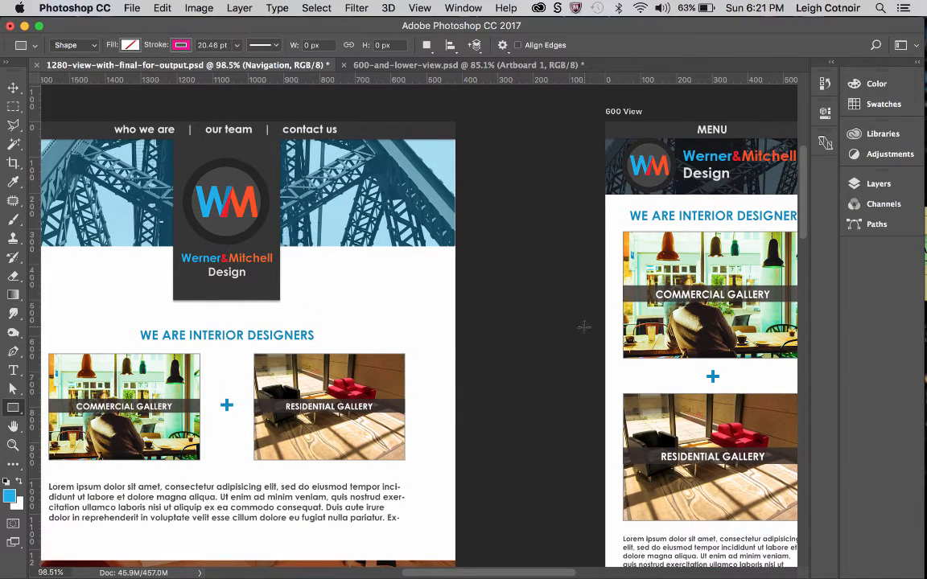
pyautogui.click(13, 86)
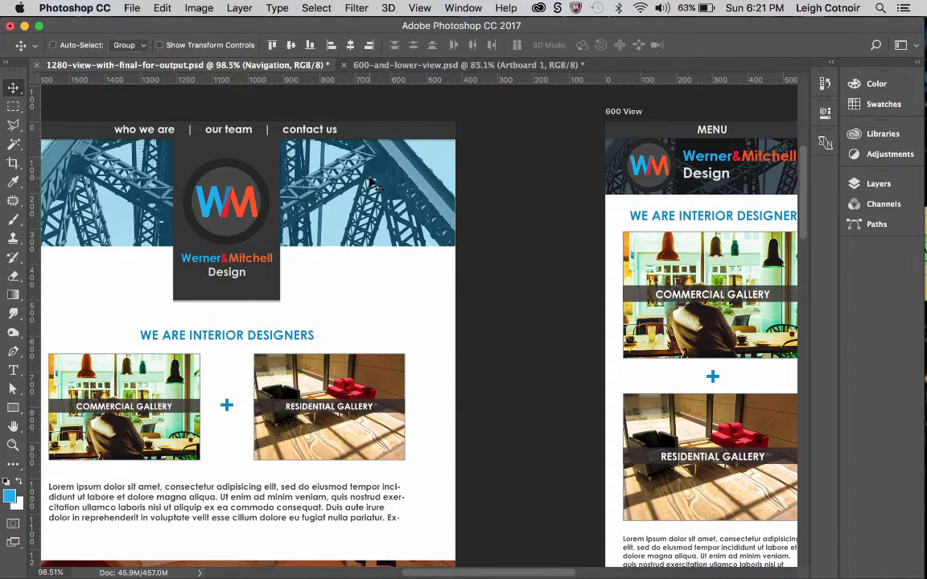
pyautogui.moveTo(25, 87); pyautogui.dragTo(49, 95)
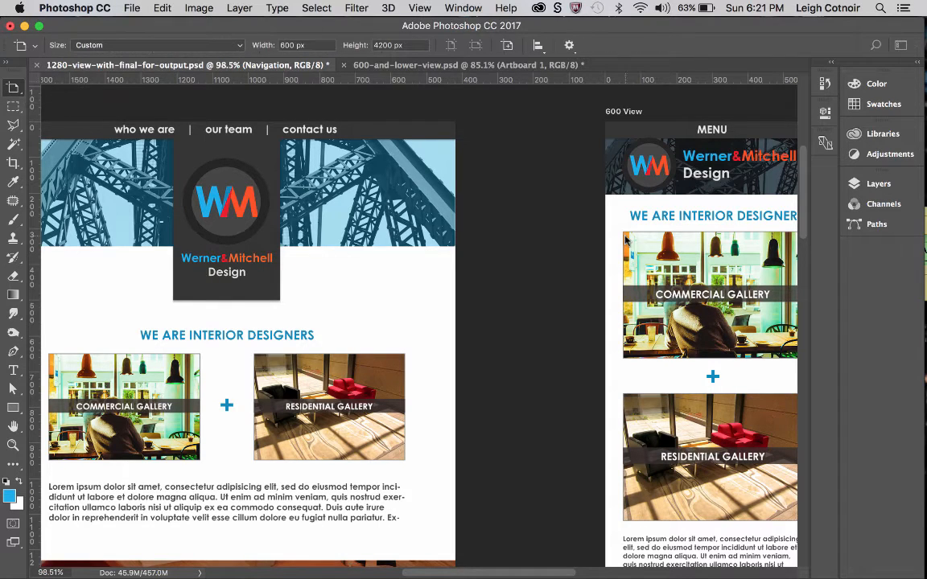
pyautogui.press('v')
pyautogui.moveTo(709, 218); pyautogui.dragTo(660, 218)
pyautogui.press('super+z')
# Use the Artboard tool to move the 600 View artboard to about 100 px from the 1280 View artboard, keeping their tops aligned.
pyautogui.moveTo(17, 85); pyautogui.dragTo(47, 101)
pyautogui.moveTo(624, 114); pyautogui.dragTo(536, 116)
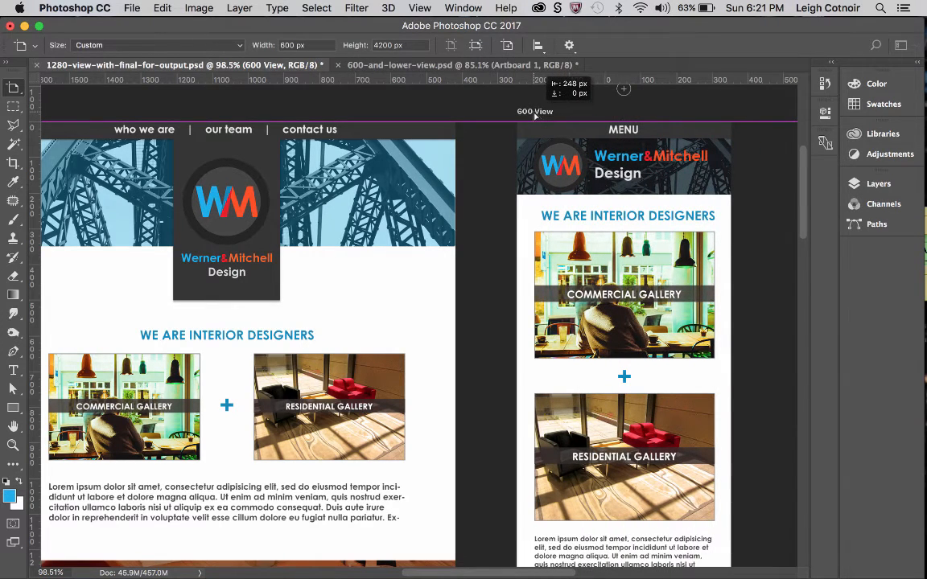
pyautogui.moveTo(535, 116); pyautogui.dragTo(535, 117)
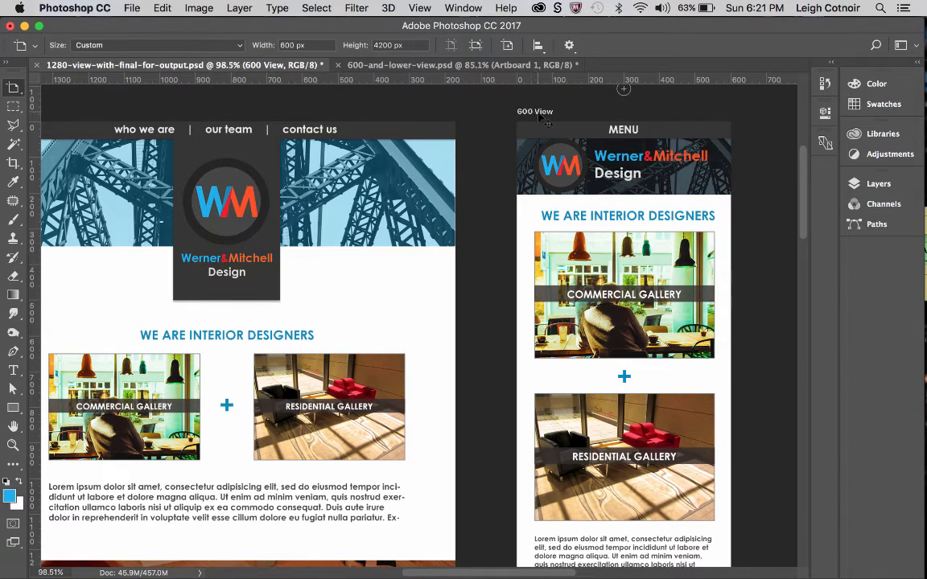
pyautogui.moveTo(531, 117); pyautogui.dragTo(505, 117)
pyautogui.hscroll(-3, 407, 176)
pyautogui.hscroll(1, 408, 177)
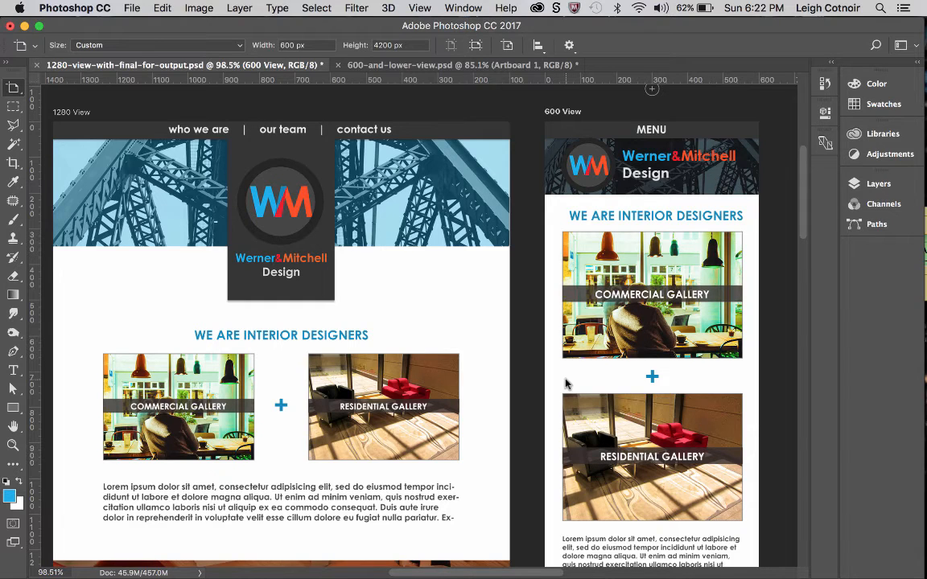
# Compare the 1280 View and 600 View artboards section by section, from the galleries and team to the contact form, map and footer.
pyautogui.scroll(-5, 511, 346)
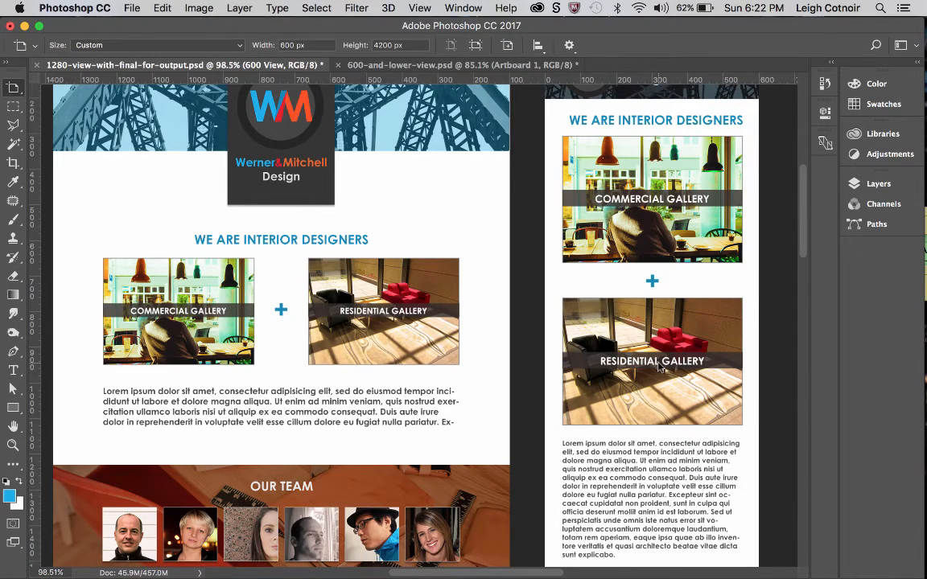
pyautogui.scroll(-5, 648, 380)
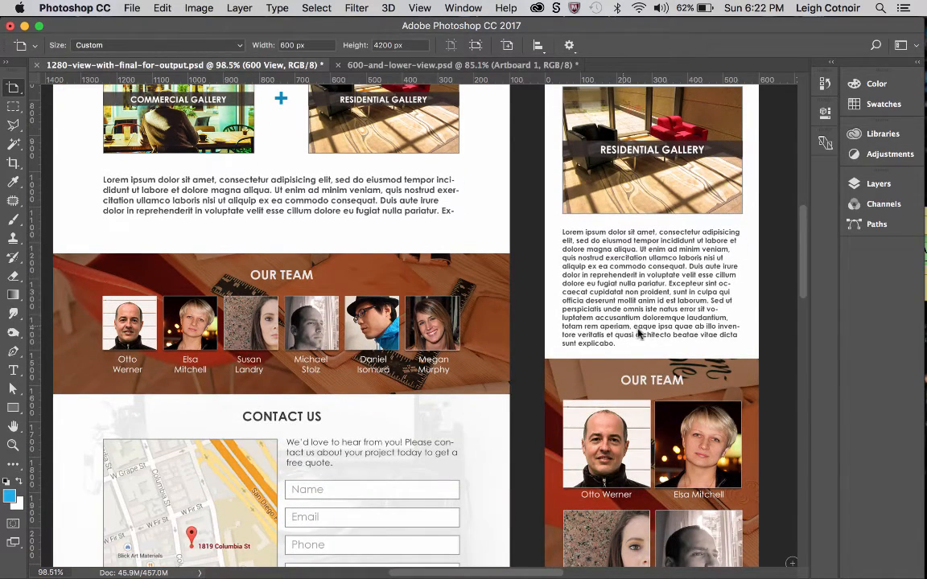
pyautogui.scroll(-5, 638, 265)
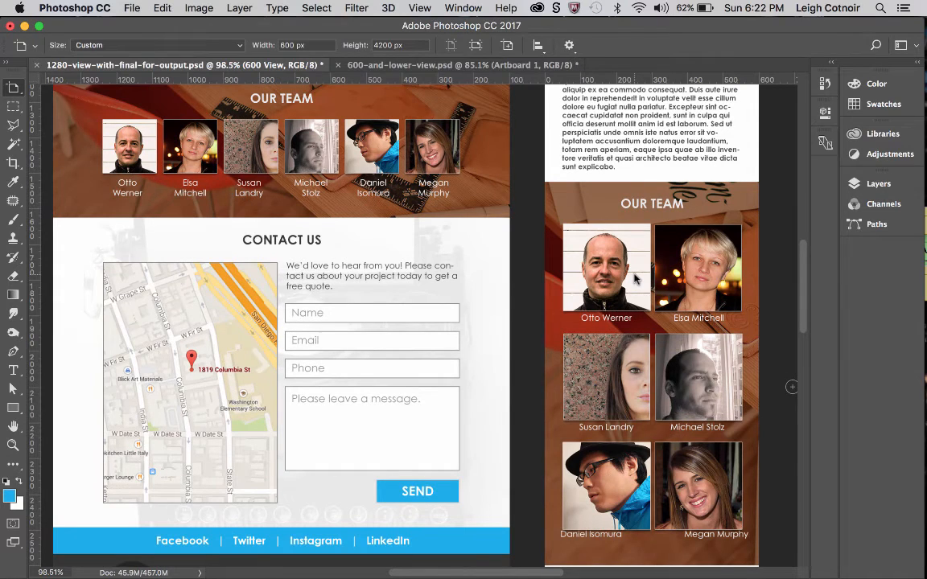
pyautogui.scroll(-2, 635, 279)
pyautogui.scroll(1, 634, 279)
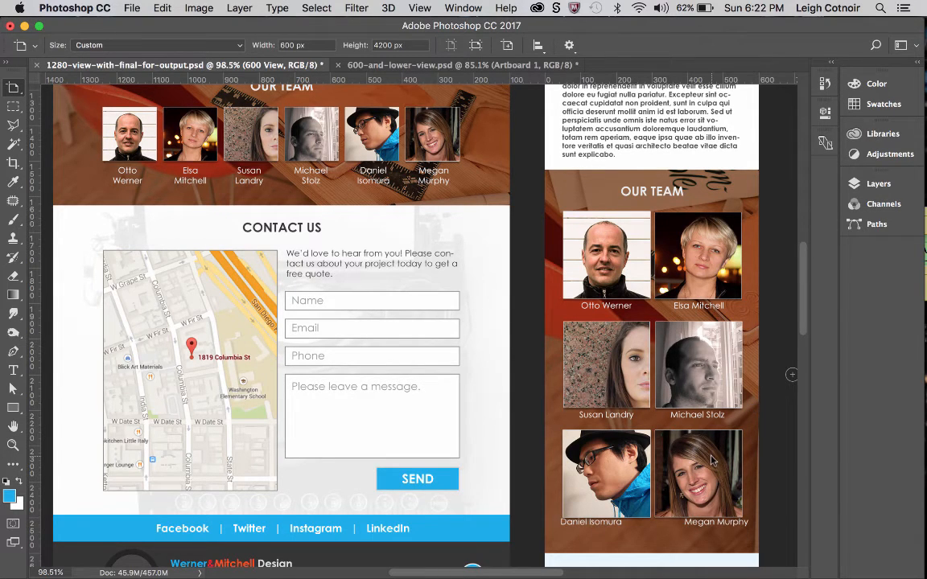
pyautogui.scroll(-4, 724, 410)
pyautogui.scroll(1, 634, 432)
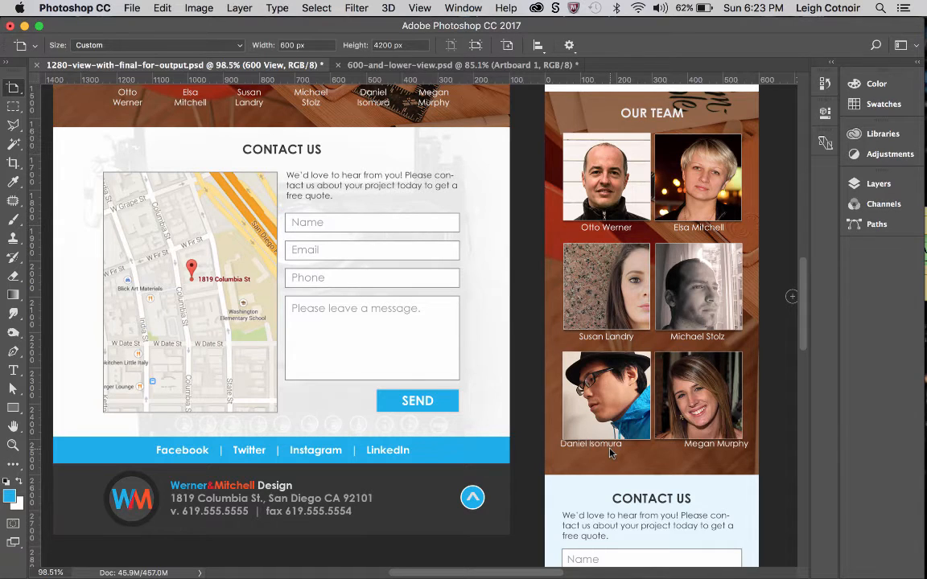
pyautogui.scroll(-2, 610, 453)
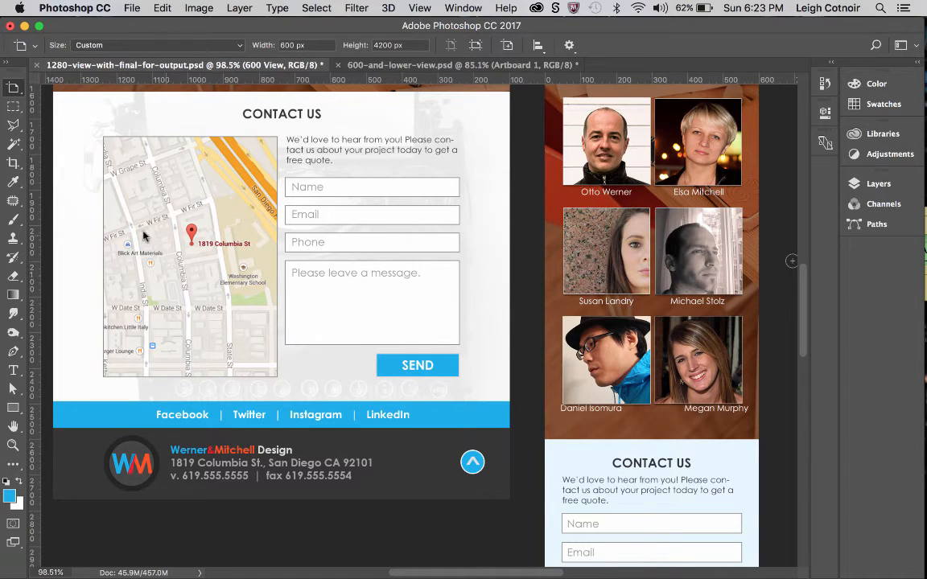
pyautogui.scroll(-3, 611, 447)
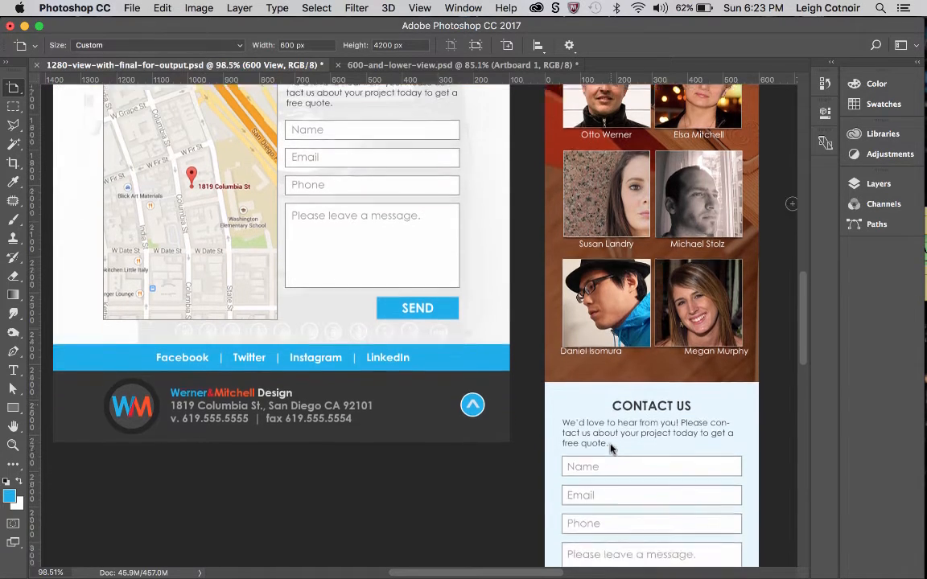
pyautogui.scroll(-6, 611, 447)
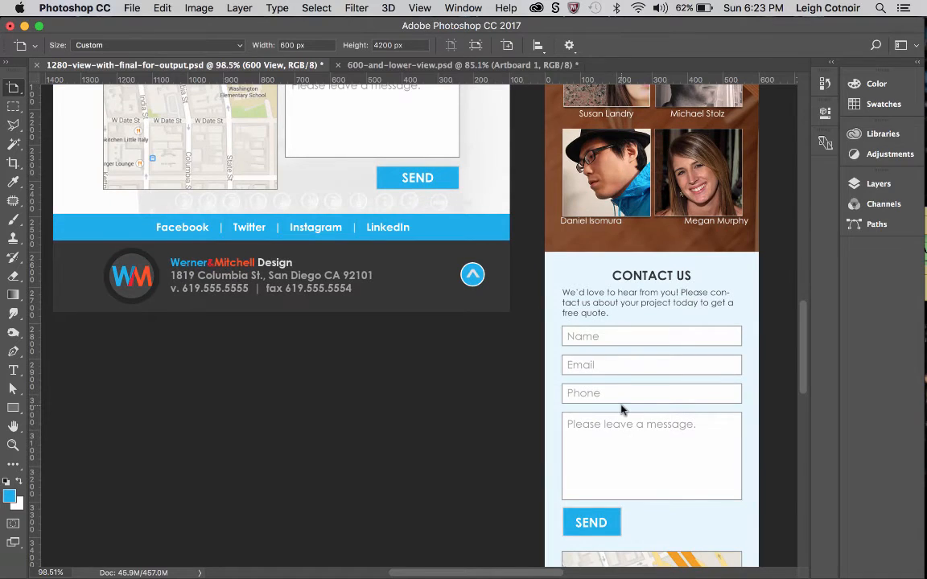
pyautogui.scroll(-10, 620, 411)
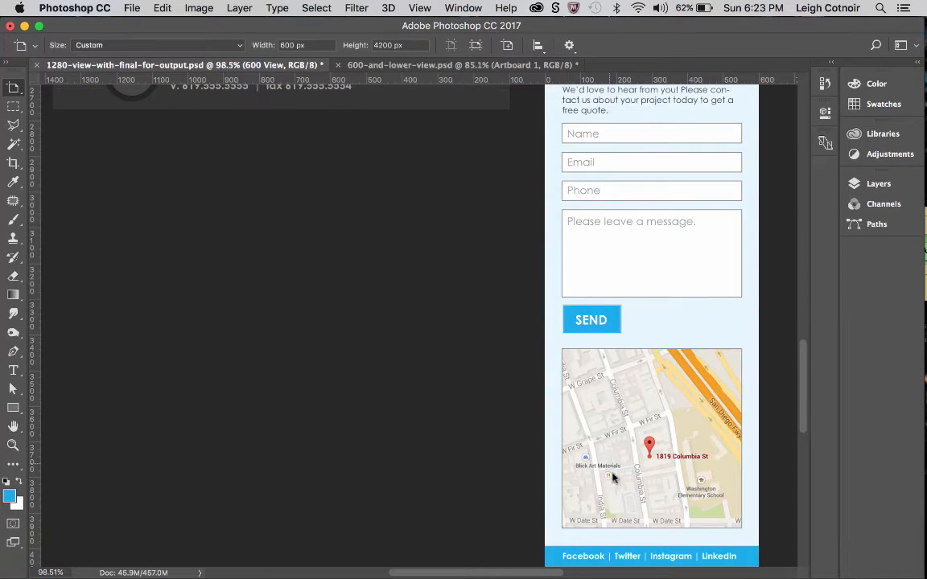
pyautogui.scroll(-3, 654, 435)
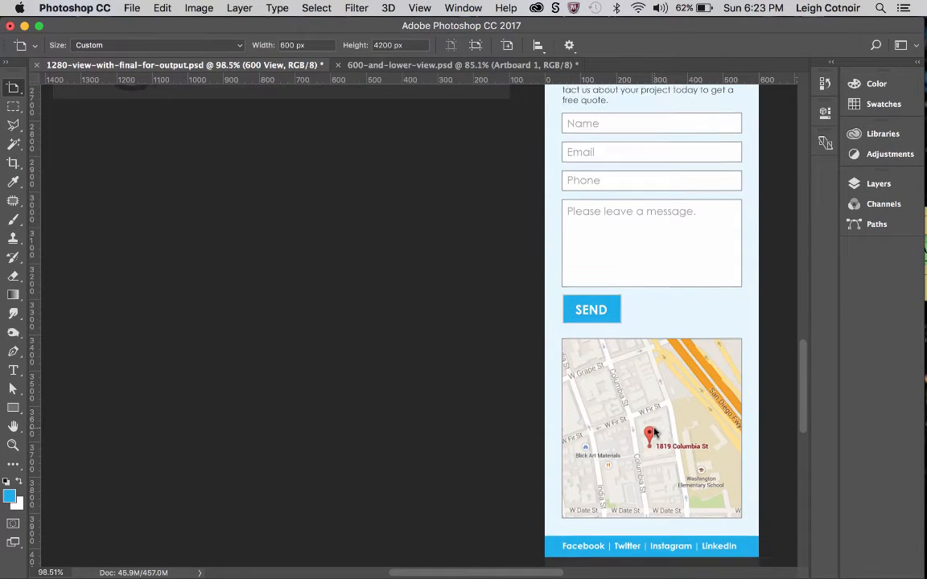
pyautogui.scroll(-5, 652, 503)
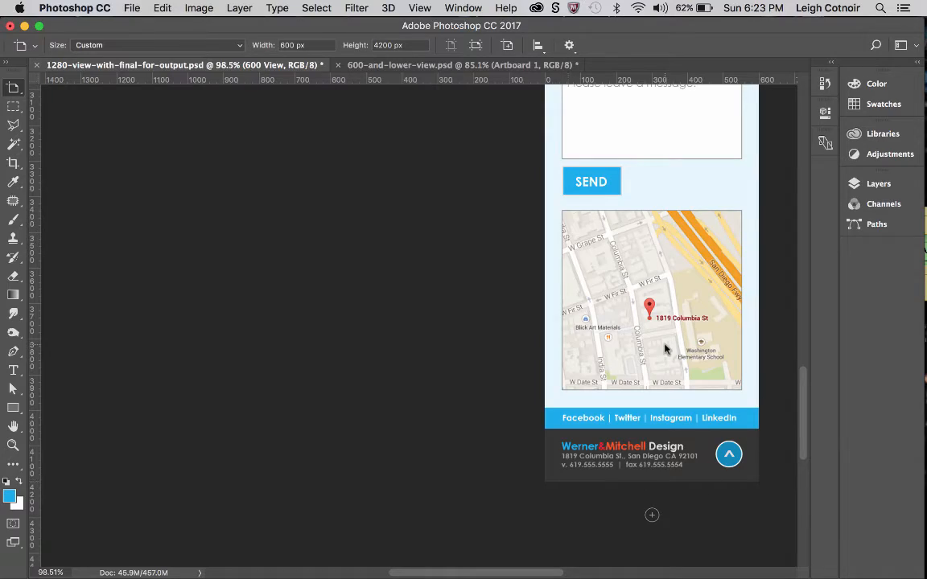
pyautogui.scroll(15, 665, 348)
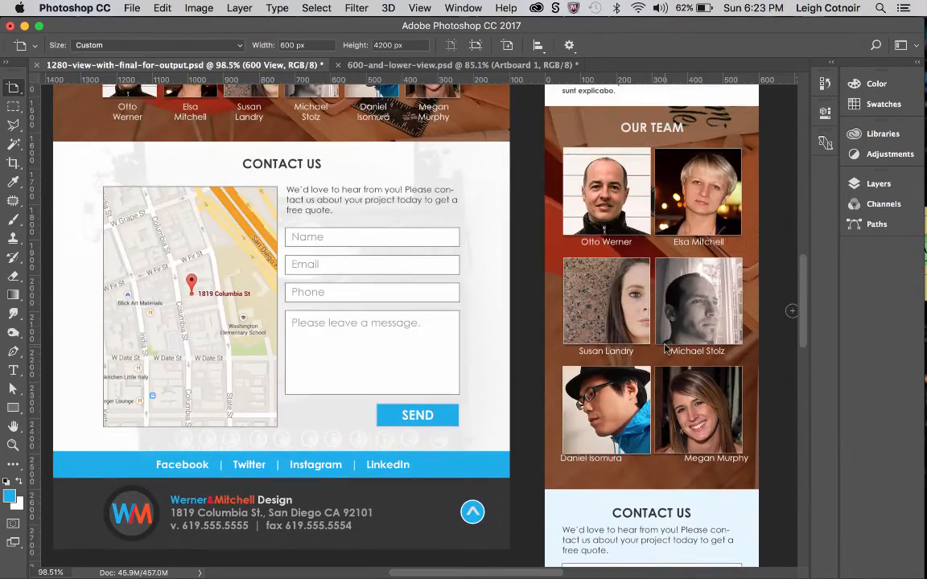
pyautogui.scroll(15, 665, 348)
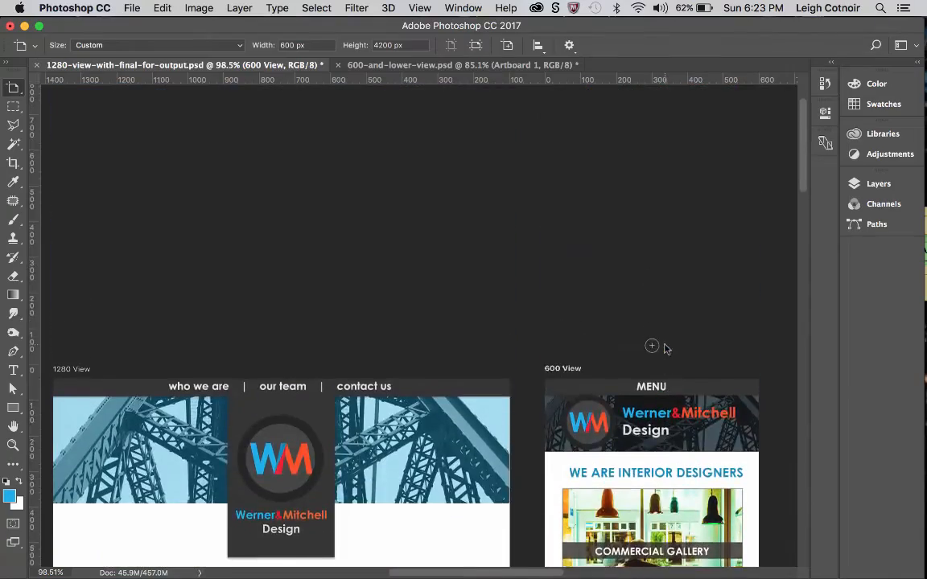
pyautogui.scroll(-2, 665, 347)
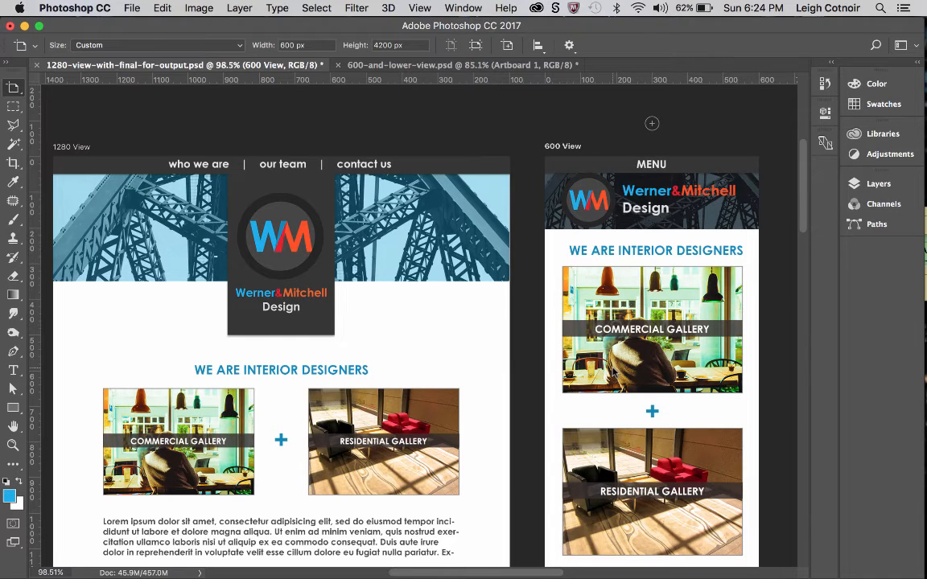
pyautogui.scroll(-3, 621, 363)
pyautogui.scroll(-2, 614, 371)
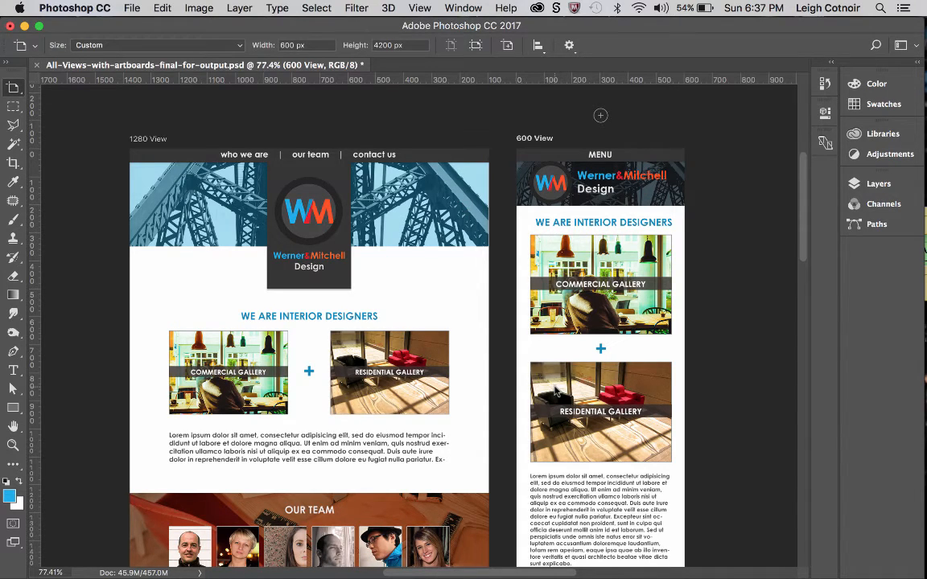
# Try to package the document All-Views-with-artboards-final-for-output.psd.
pyautogui.click(132, 7)
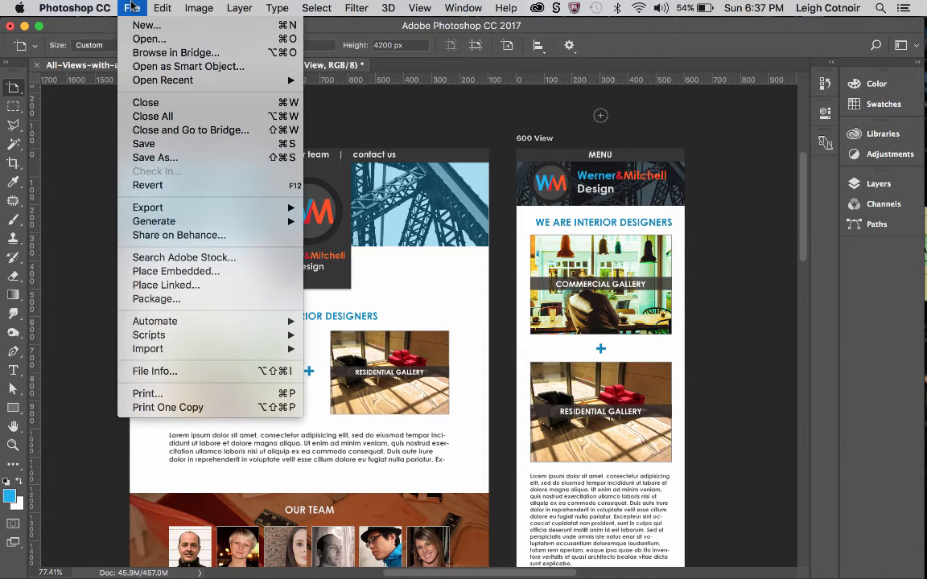
pyautogui.click(161, 299)
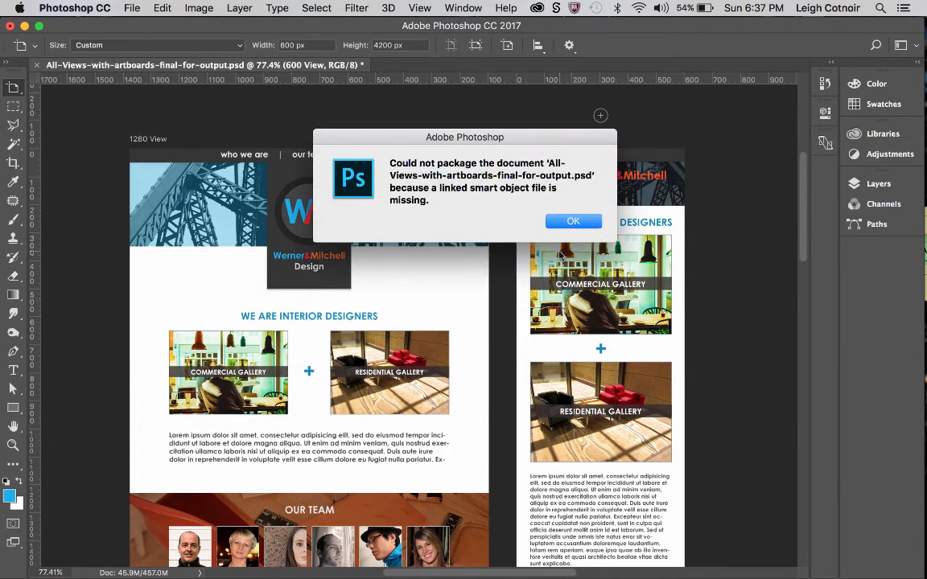
pyautogui.click(568, 222)
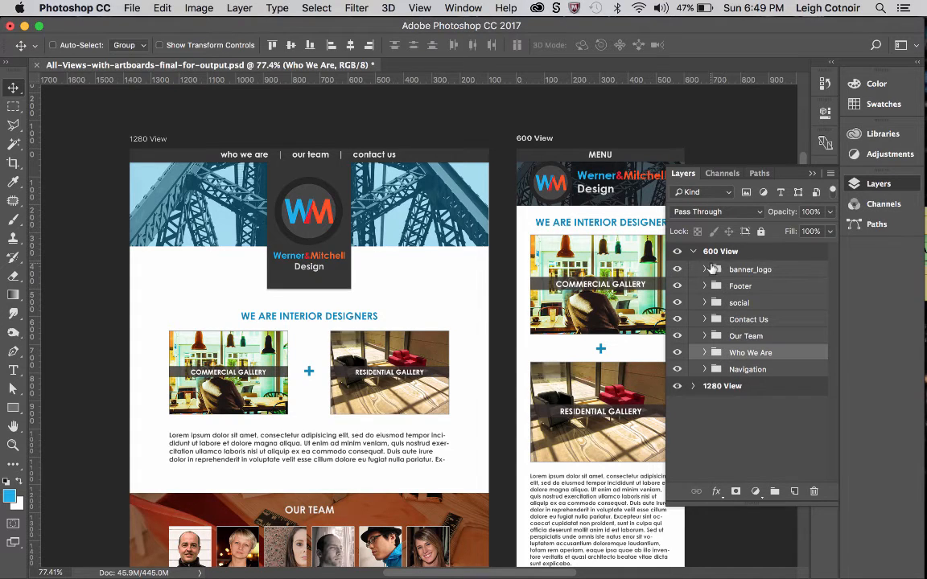
# Expand the Who We Are group of 600 View and start relinking the cafe smart object inside the commercial gallery group.
pyautogui.click(705, 354)
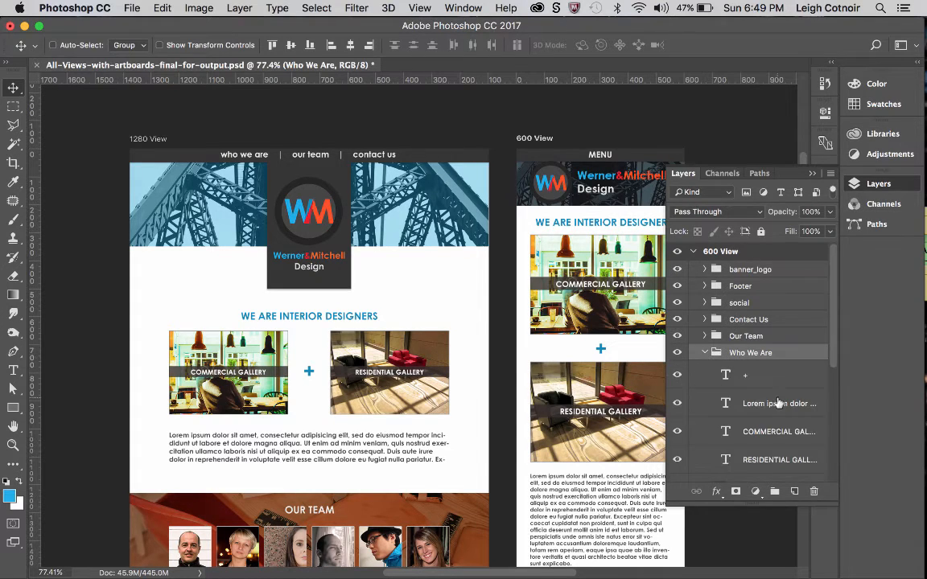
pyautogui.scroll(-3, 779, 403)
pyautogui.scroll(-2, 779, 403)
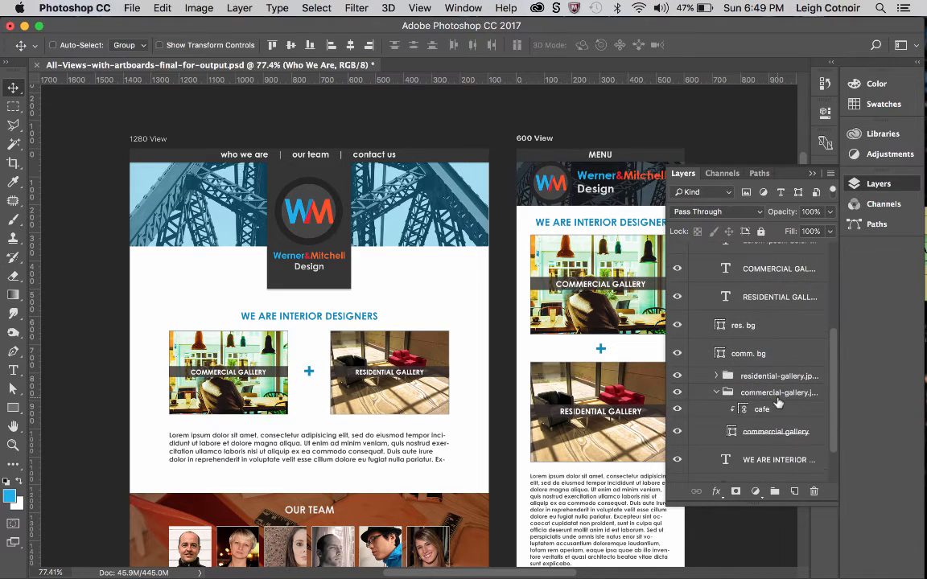
pyautogui.click(746, 412)
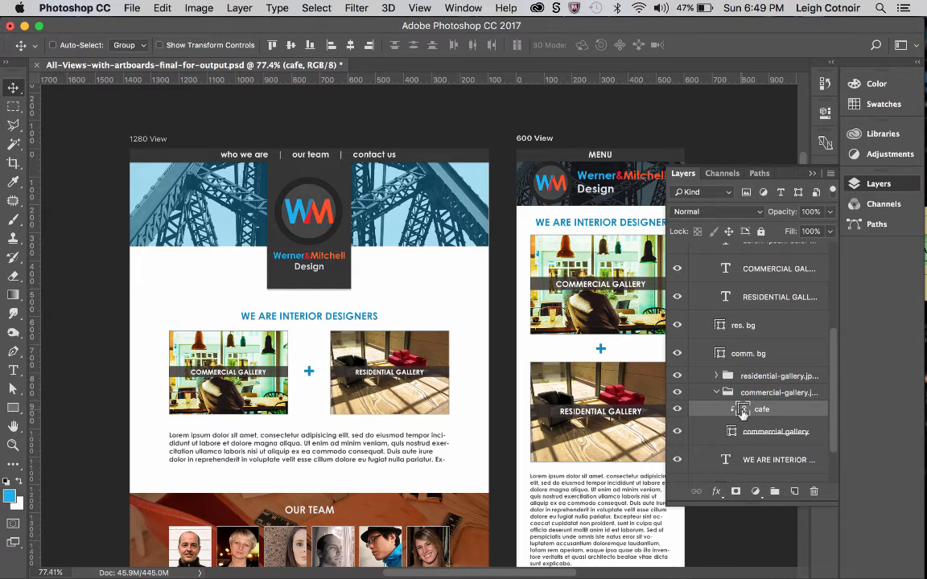
pyautogui.doubleClick(744, 412)
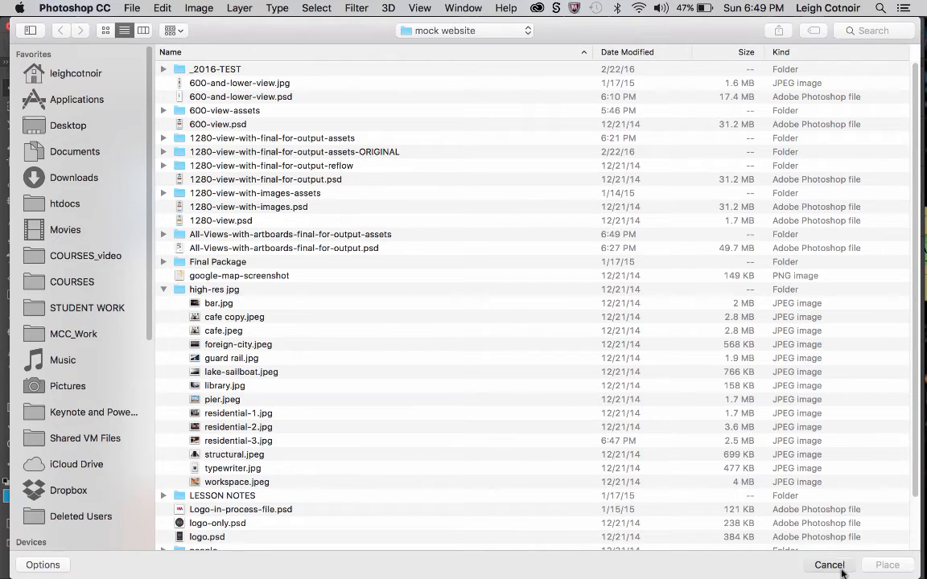
# Relink the cafe layer to cafe.jpeg from the high-res jpg folder, accepting the existing Camera Raw settings.
pyautogui.click(828, 562)
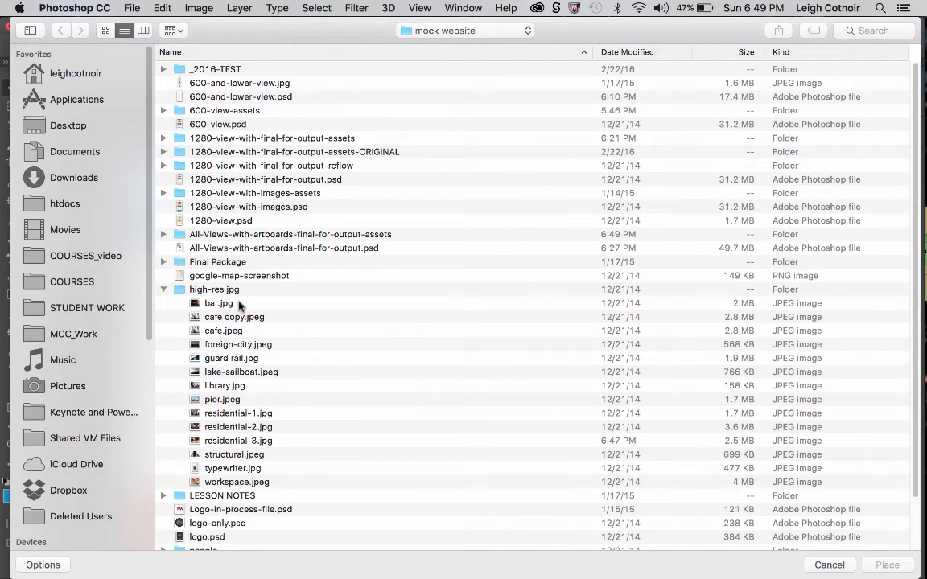
pyautogui.click(220, 332)
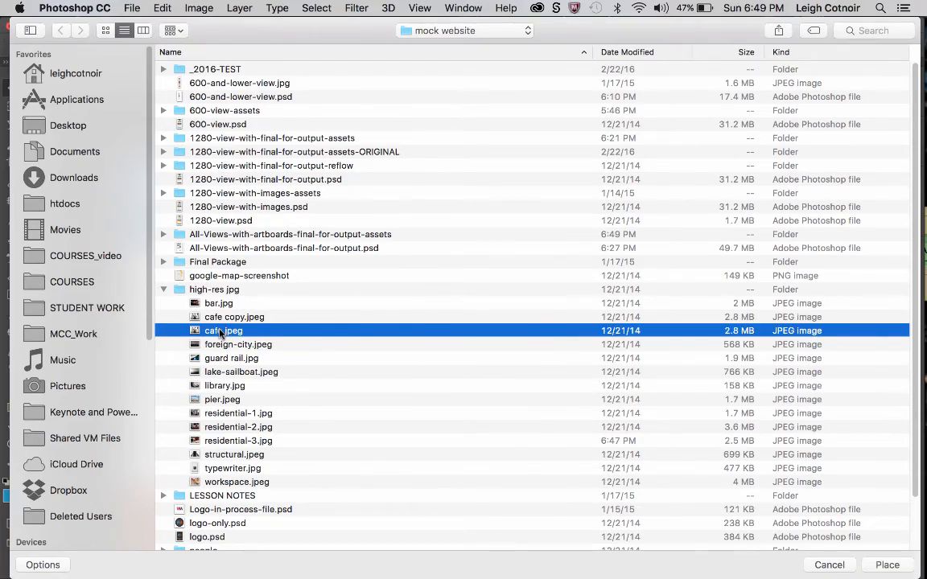
pyautogui.press('space')
pyautogui.press('space')
pyautogui.press('Return')
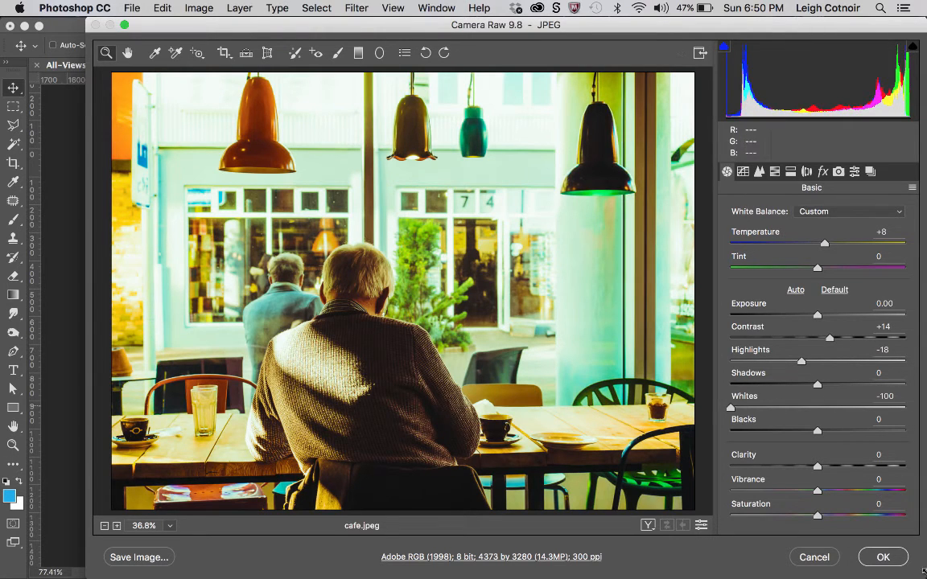
pyautogui.click(880, 555)
pyautogui.click(883, 557)
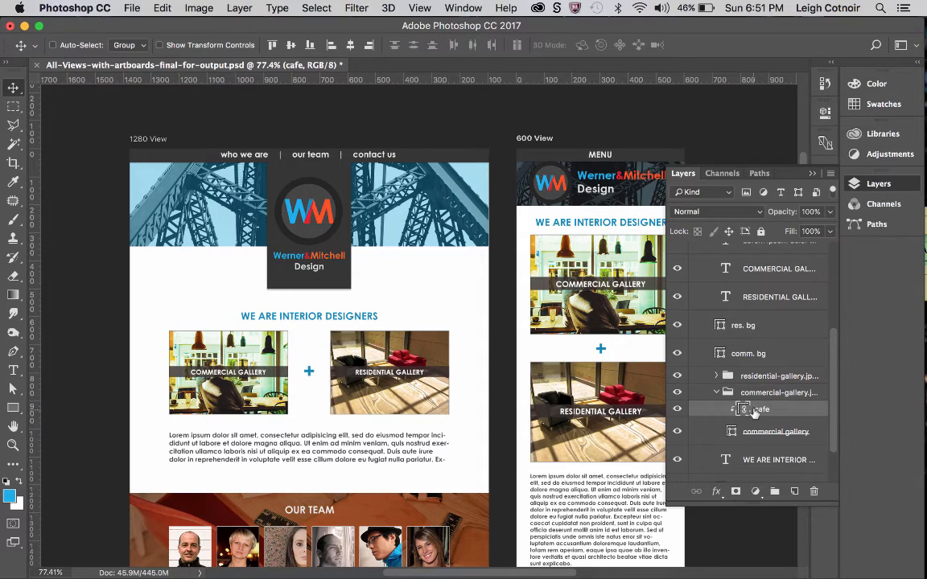
pyautogui.scroll(-2, 743, 412)
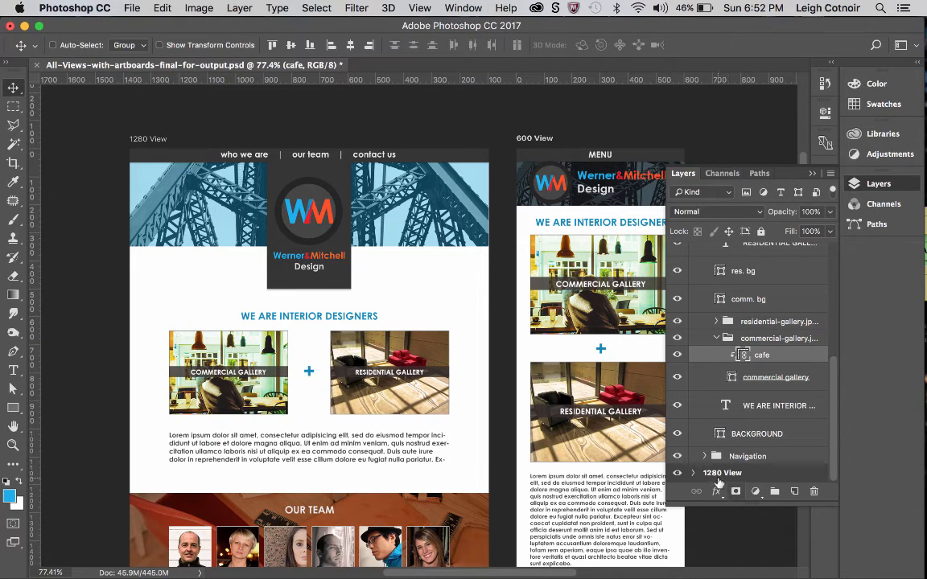
# Expand the 1280 View artboard in the layer stack and collapse its banner_logo and Footer groups.
pyautogui.scroll(5, 742, 342)
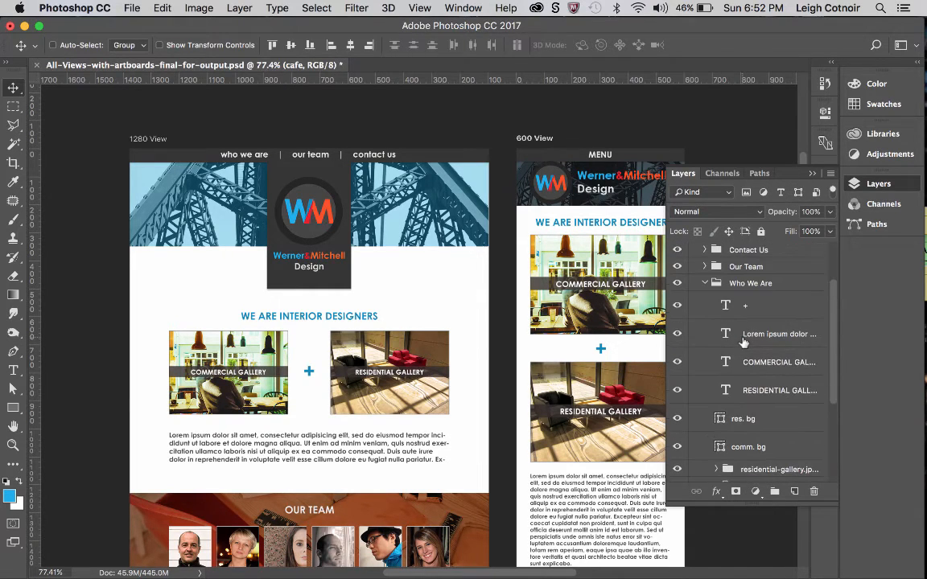
pyautogui.scroll(-5, 724, 412)
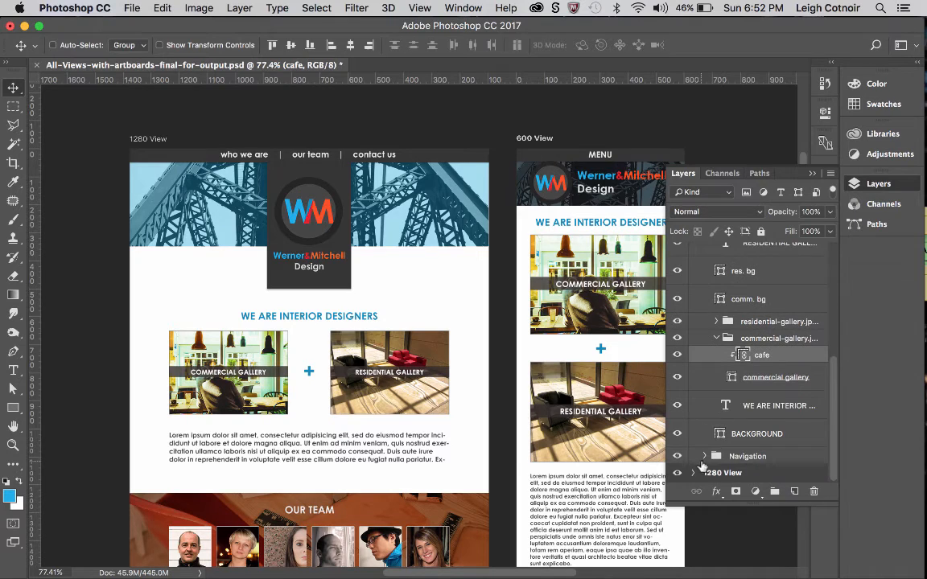
pyautogui.click(697, 473)
pyautogui.scroll(-8, 715, 429)
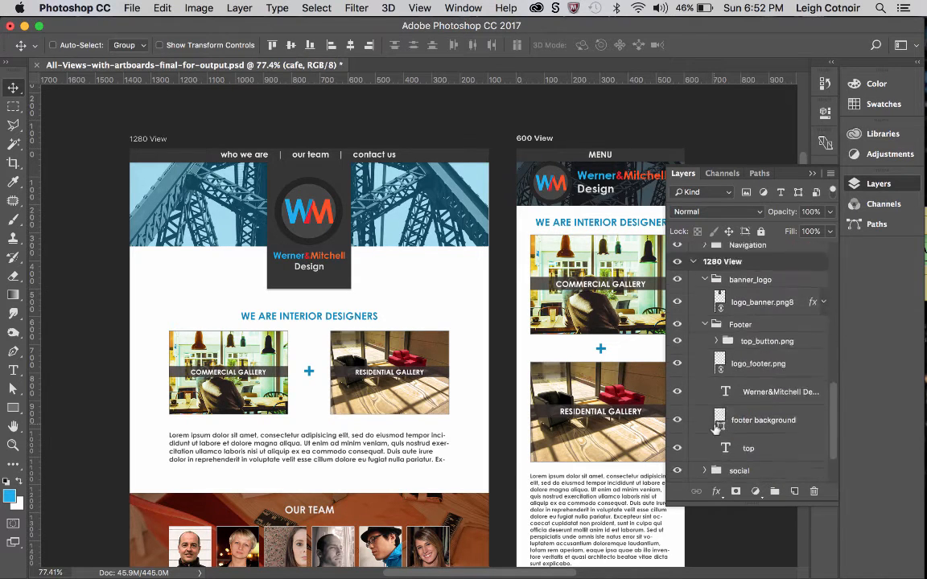
pyautogui.scroll(4, 715, 429)
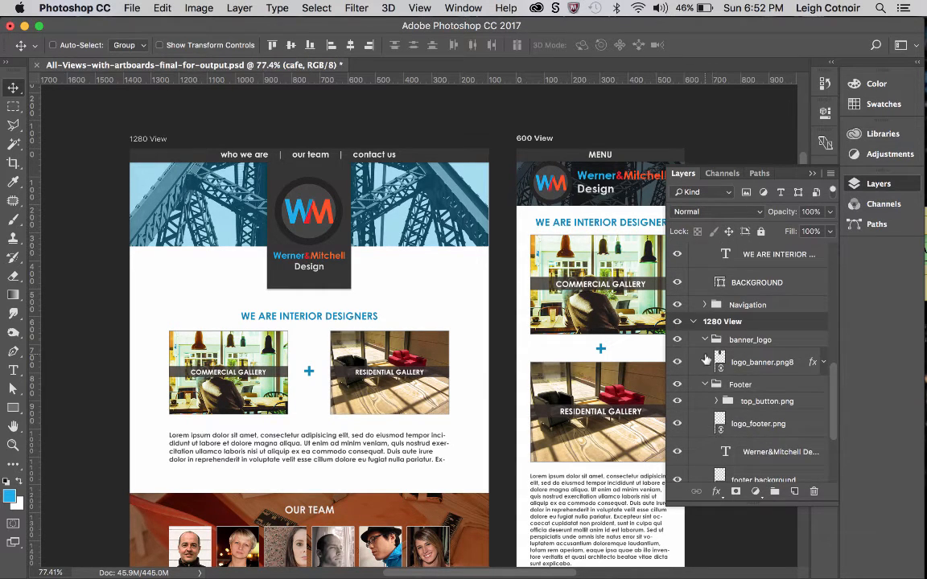
pyautogui.click(705, 339)
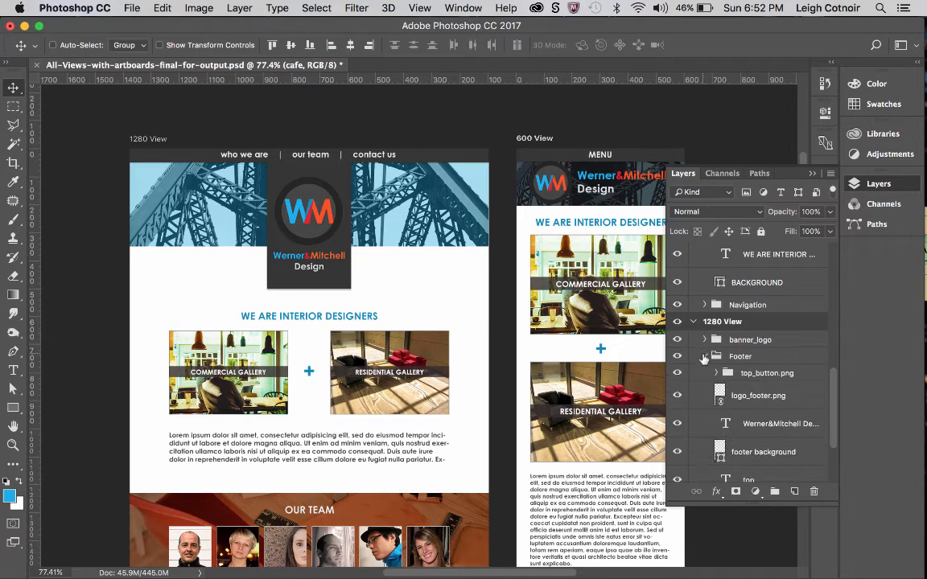
pyautogui.click(705, 362)
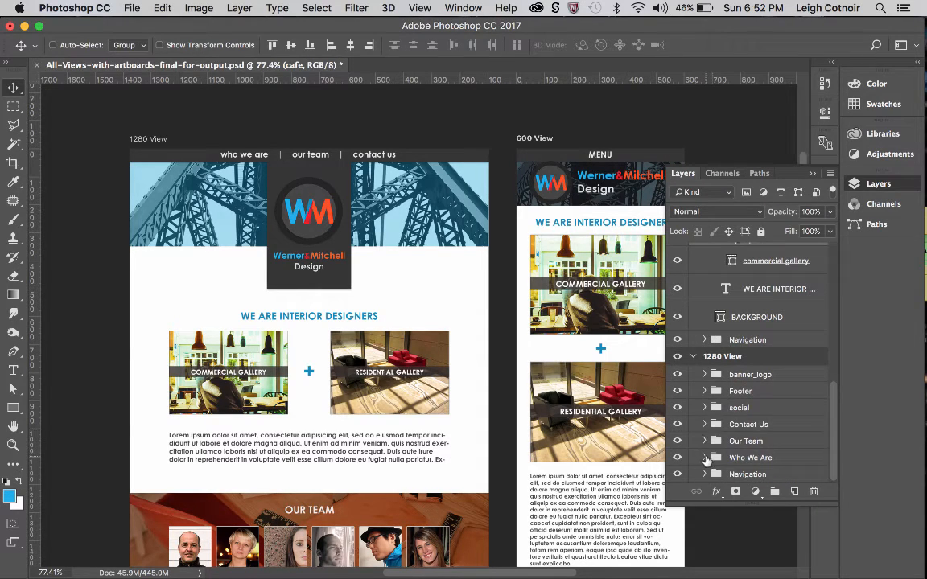
# Expand the Who We Are group of 1280 View and its residential gallery group, checking the residential-3 smart object and its clipping shape.
pyautogui.click(705, 457)
pyautogui.scroll(-4, 707, 461)
pyautogui.scroll(-2, 706, 461)
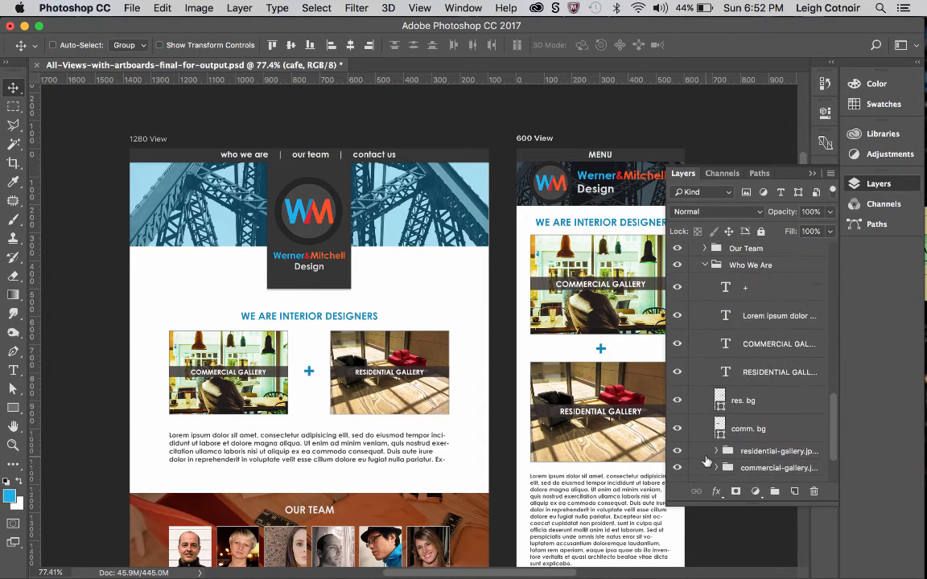
pyautogui.scroll(-2, 707, 461)
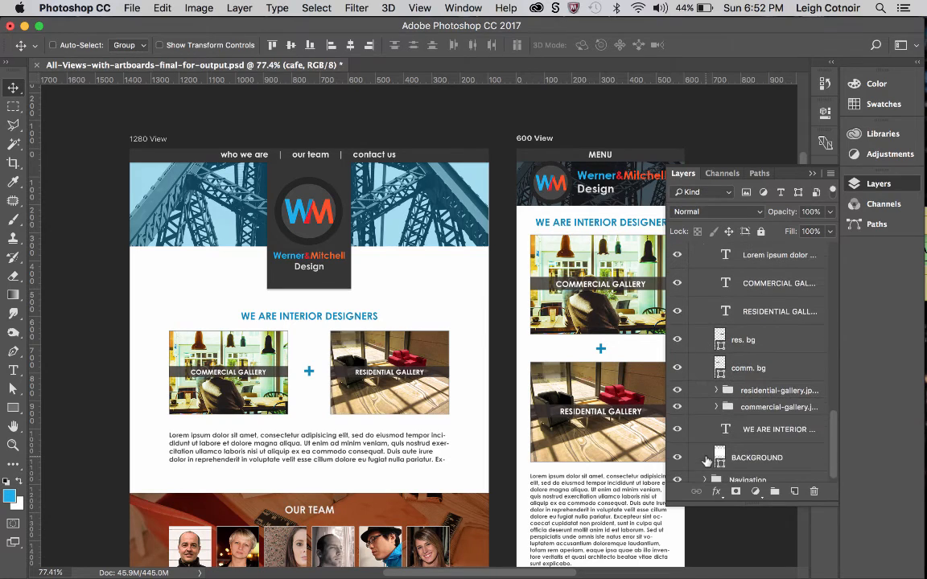
pyautogui.click(714, 392)
pyautogui.click(715, 391)
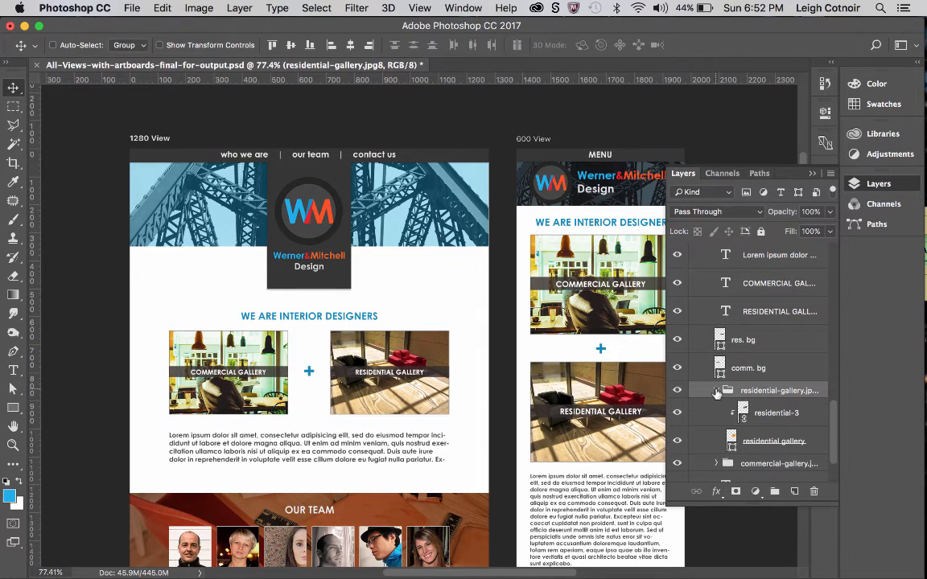
pyautogui.click(741, 412)
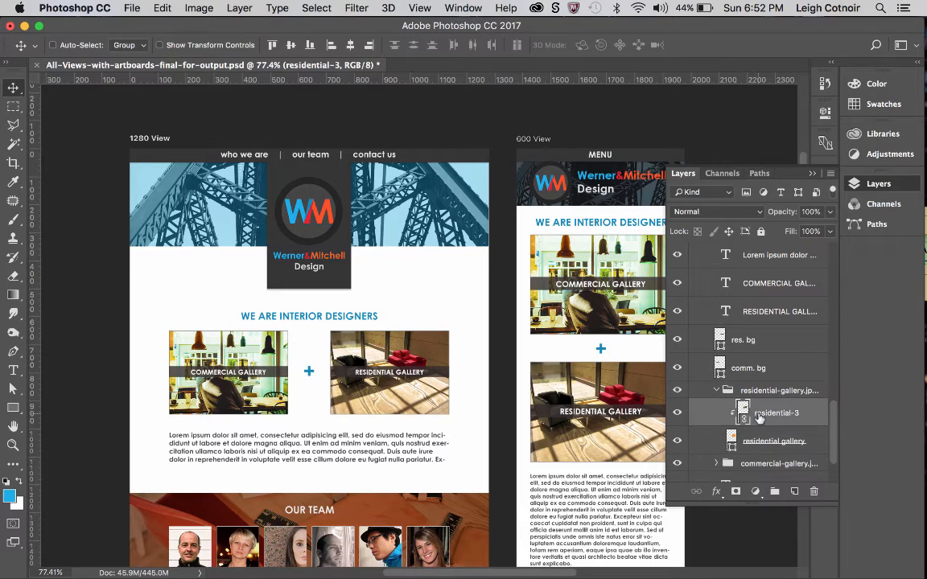
pyautogui.scroll(-1, 755, 393)
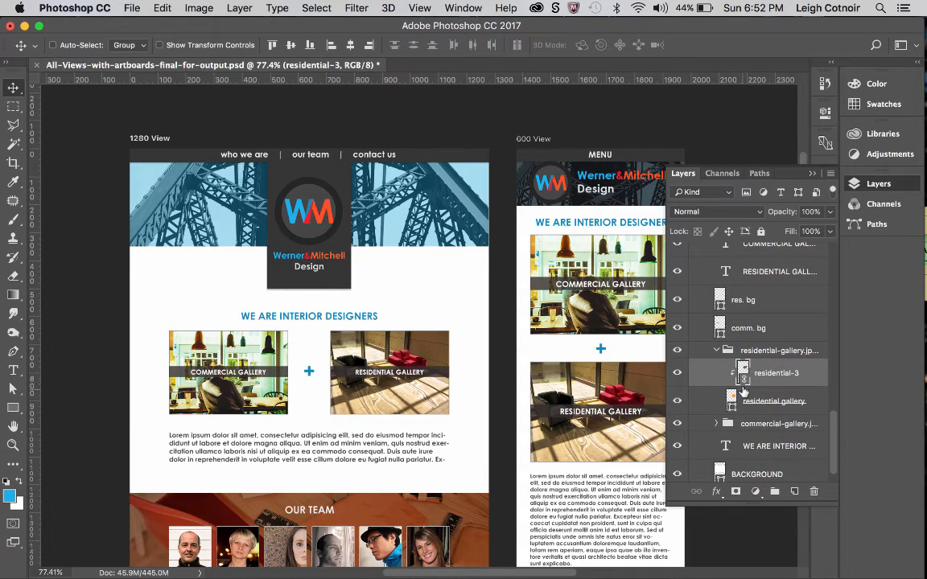
pyautogui.click(731, 403)
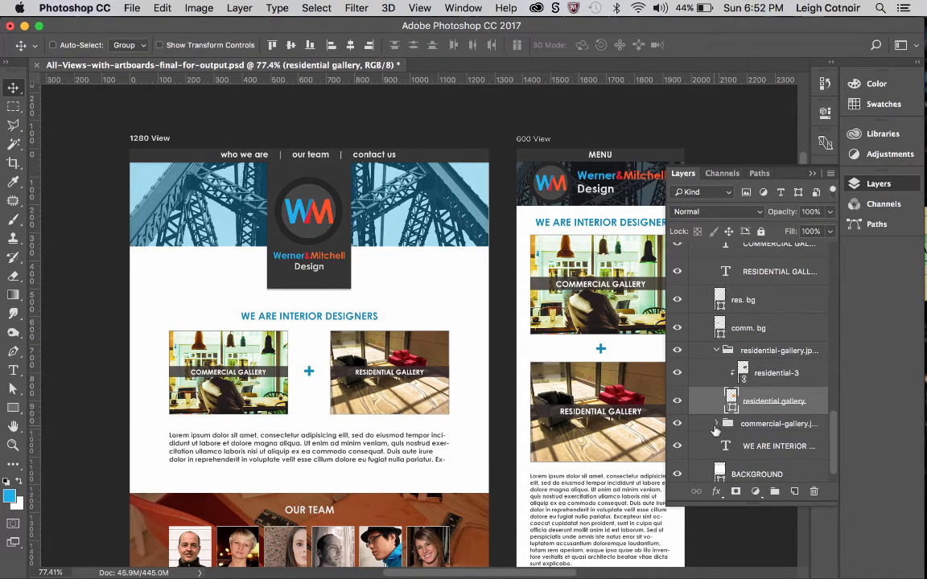
# Expand the commercial gallery group of 1280 View and select its cafe smart object.
pyautogui.click(716, 423)
pyautogui.scroll(-1, 741, 451)
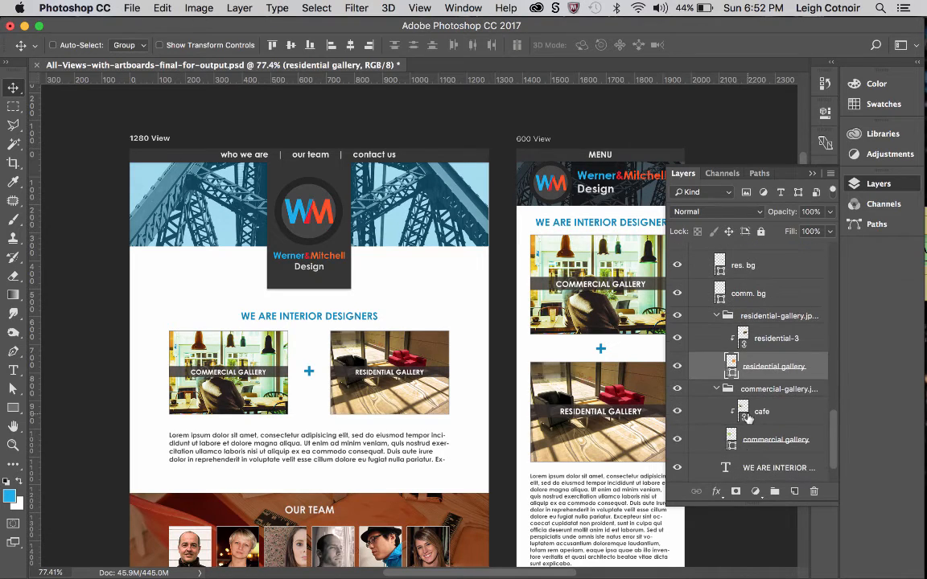
pyautogui.click(735, 414)
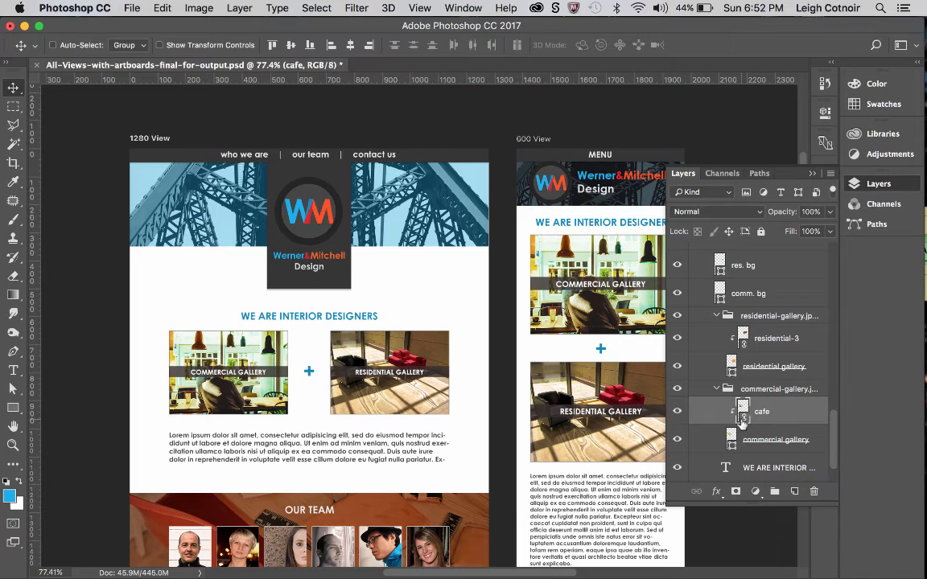
pyautogui.press('super')
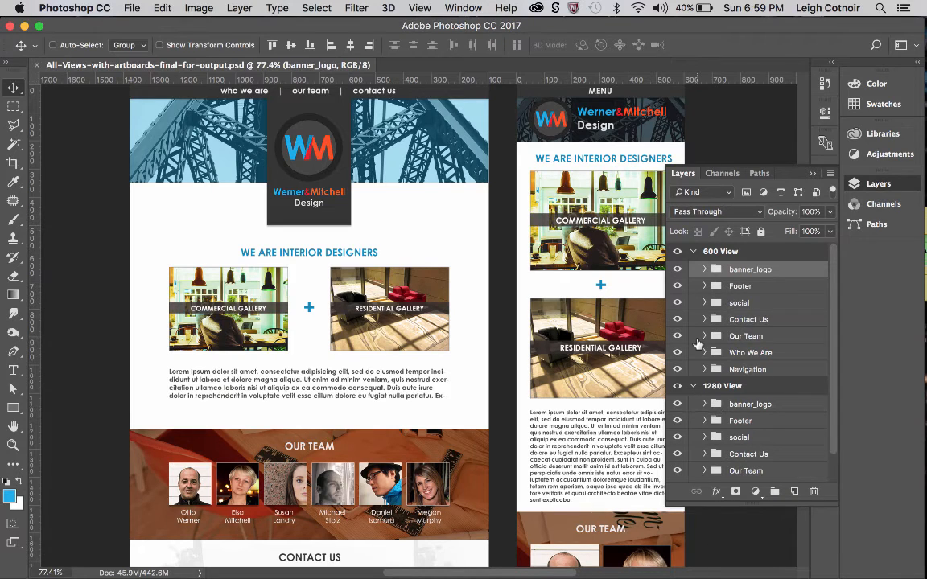
# Package the document into a new Desktop folder named "website package".
pyautogui.click(131, 8)
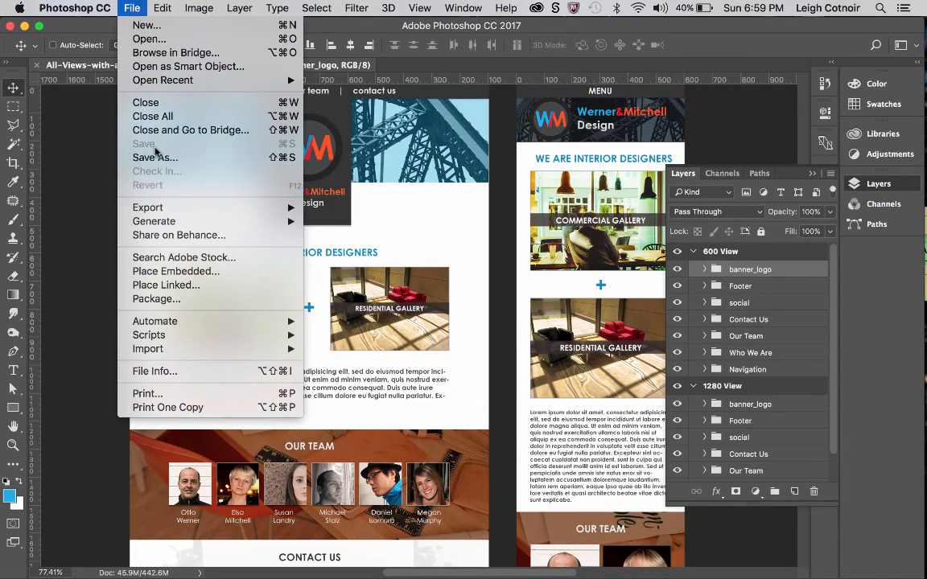
pyautogui.click(79, 129)
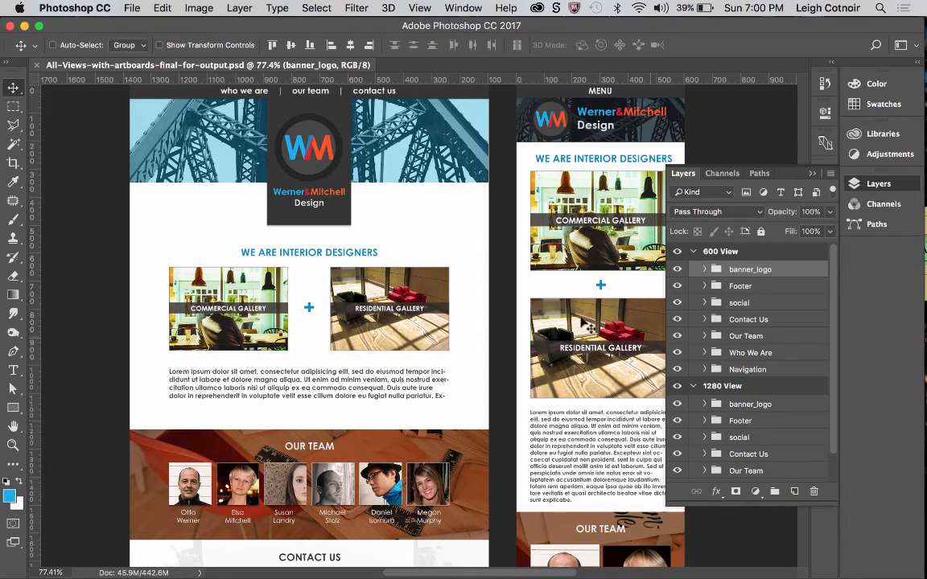
pyautogui.click(132, 7)
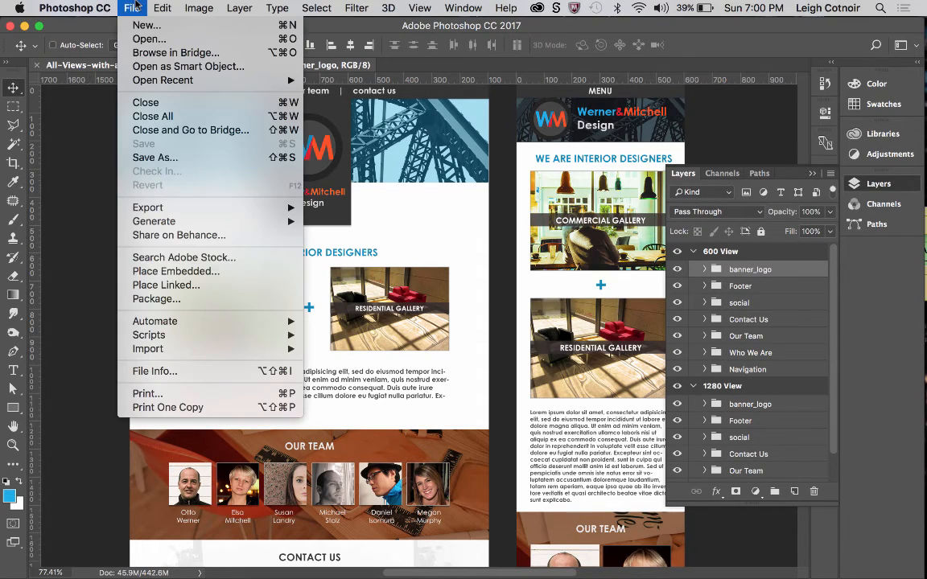
pyautogui.click(157, 299)
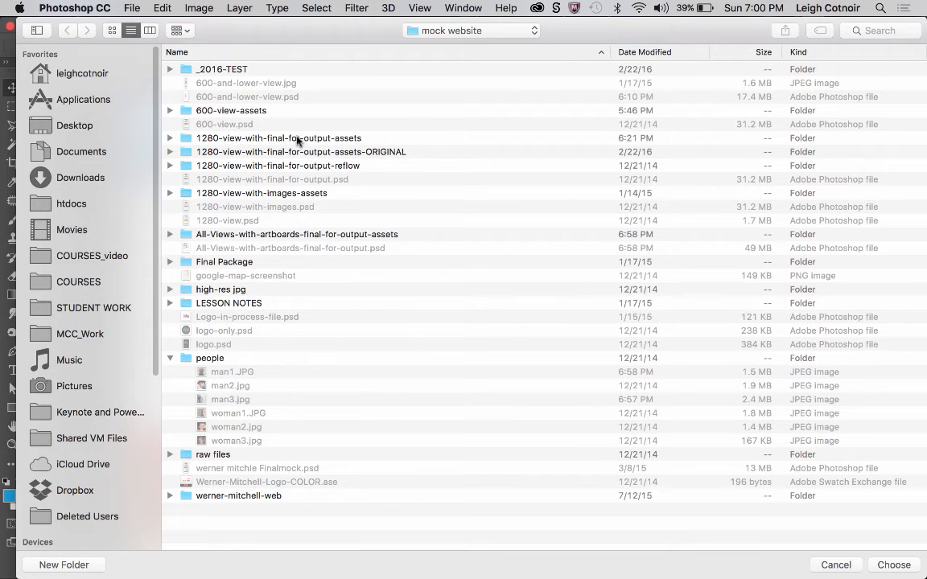
pyautogui.click(55, 127)
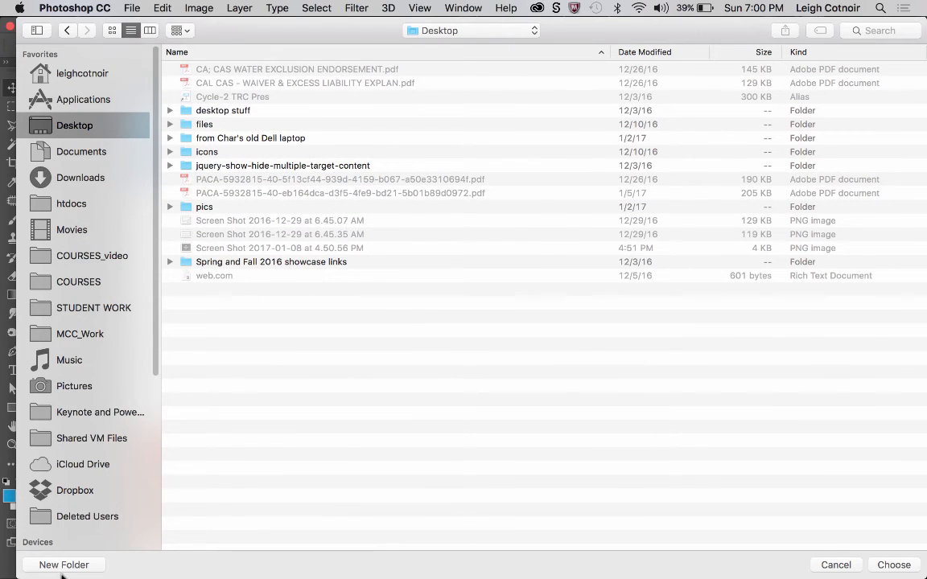
pyautogui.click(36, 565)
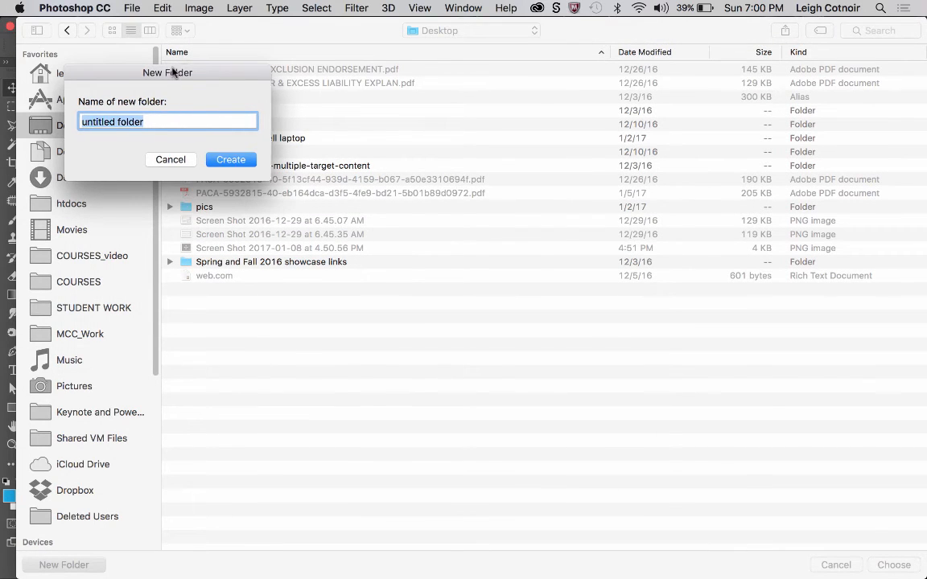
pyautogui.moveTo(172, 73); pyautogui.dragTo(255, 108)
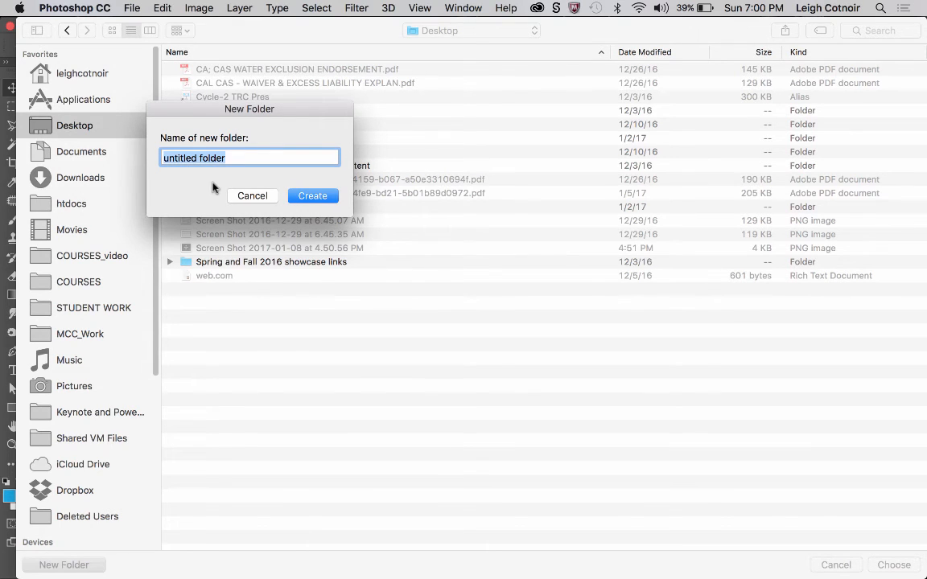
pyautogui.write('web')
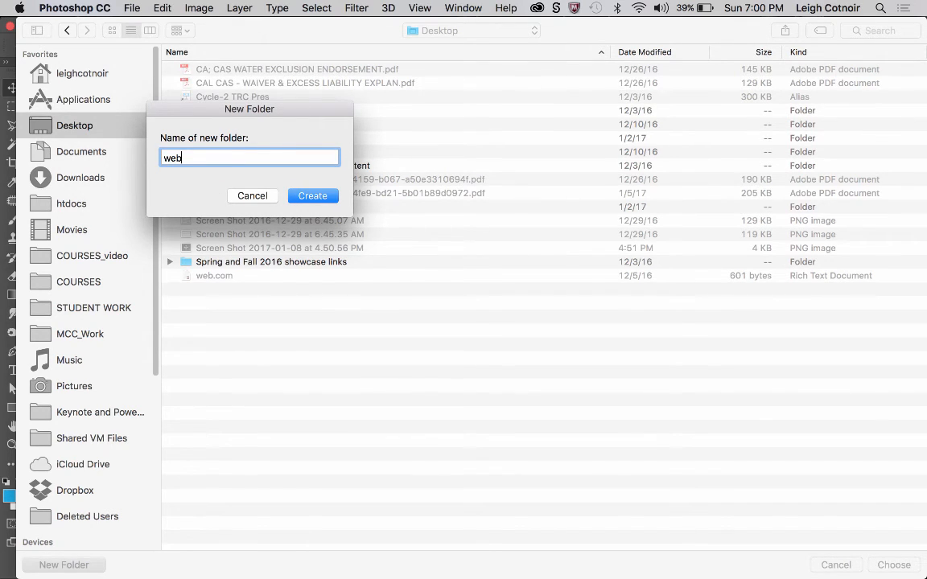
pyautogui.write(' package')
pyautogui.write('site')
pyautogui.click(308, 198)
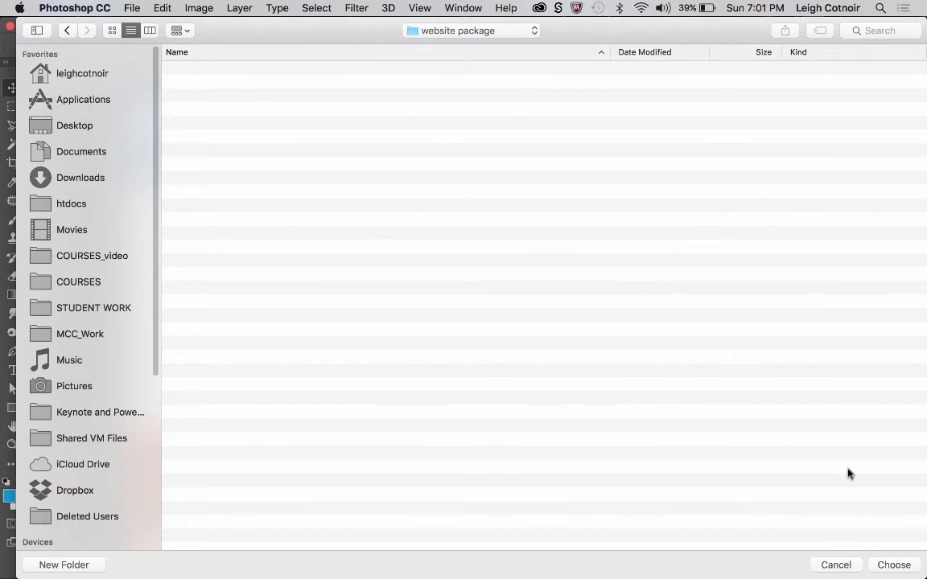
pyautogui.click(894, 565)
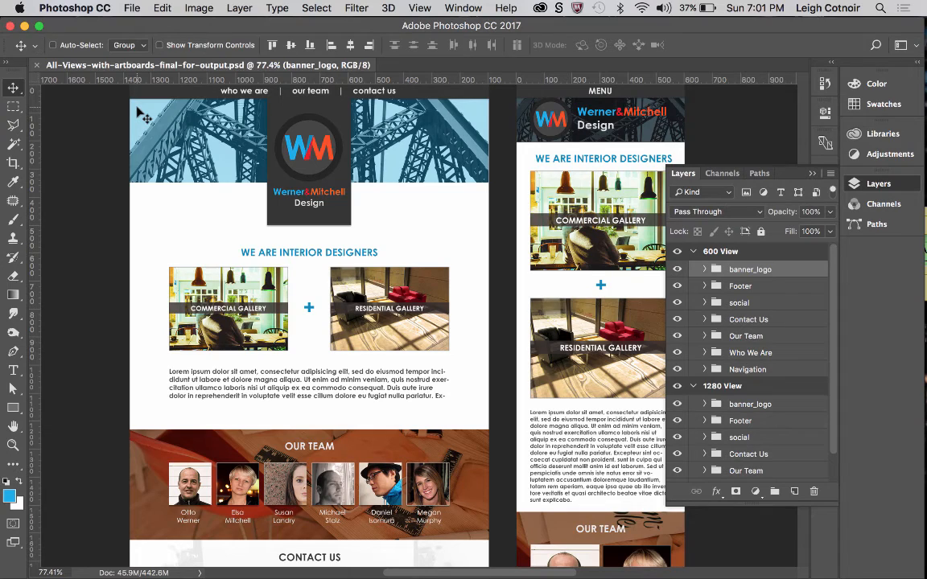
# Start opening a file and browse to the website package folder on the Desktop.
pyautogui.press('super')
pyautogui.press('super')
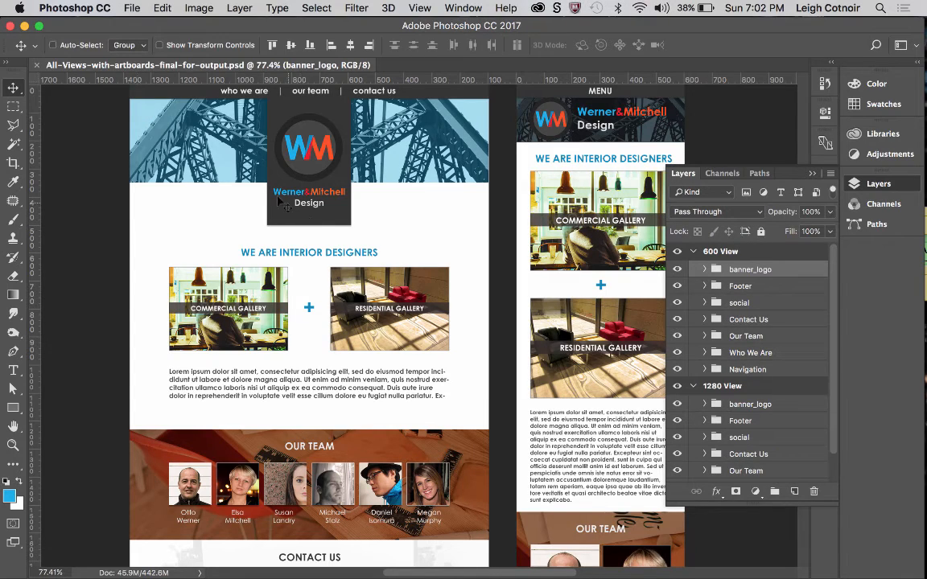
pyautogui.click(130, 8)
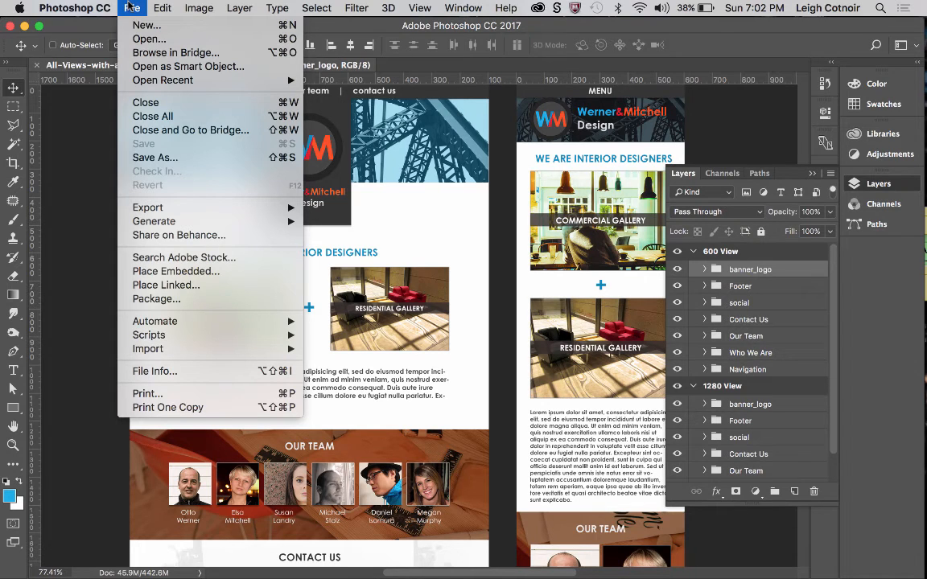
pyautogui.click(141, 25)
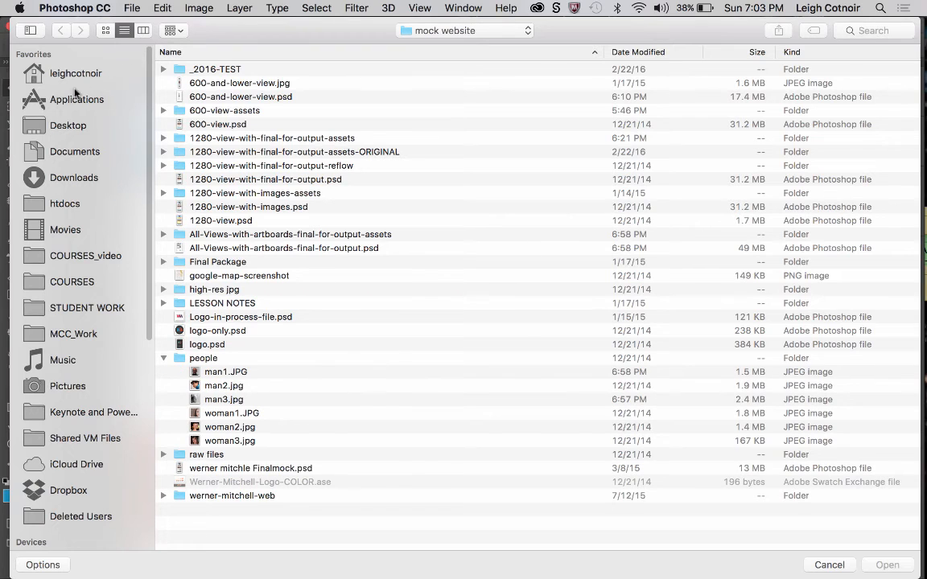
pyautogui.click(64, 125)
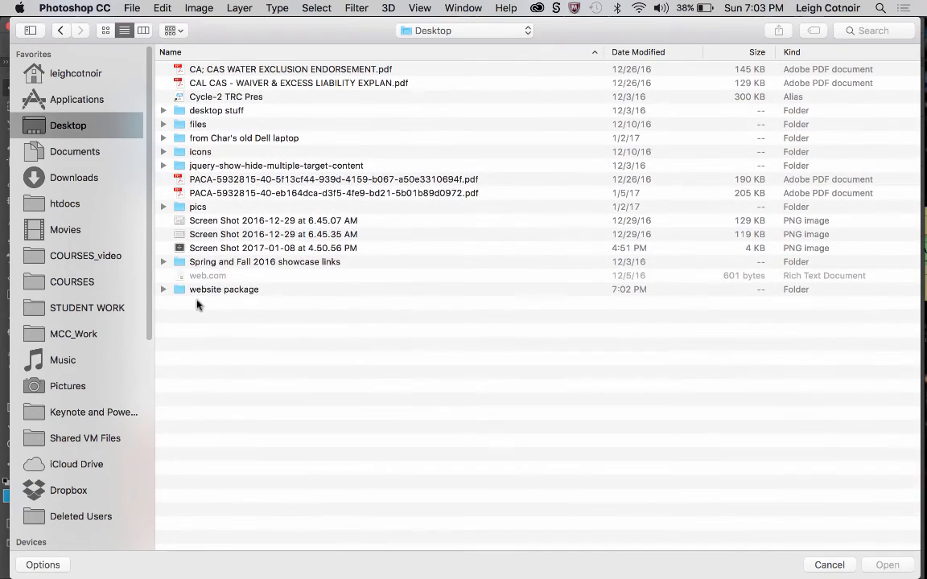
pyautogui.doubleClick(199, 289)
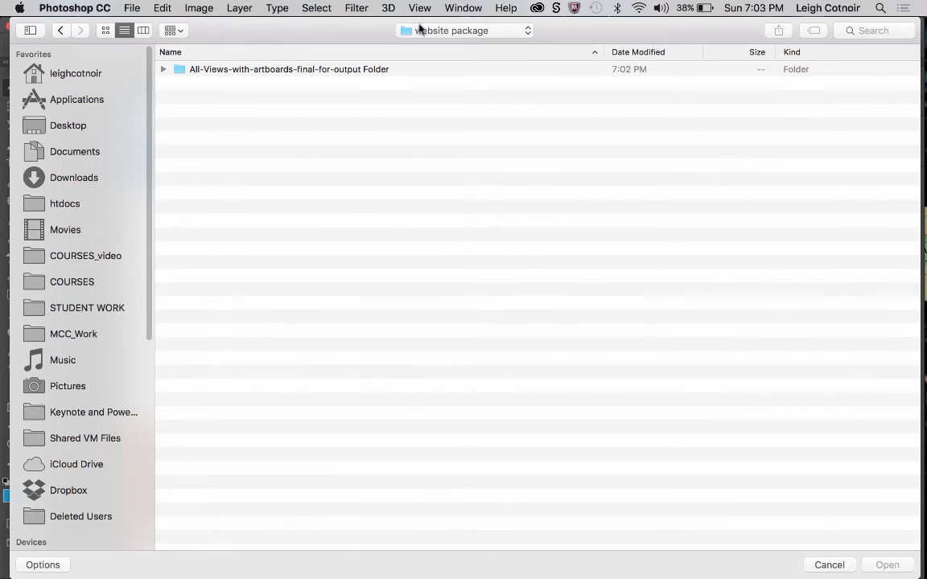
# Examine the packaged All-Views-with-artboards-final-for-output Folder, including its PSD copy and the contents of its Links folder.
pyautogui.click(178, 72)
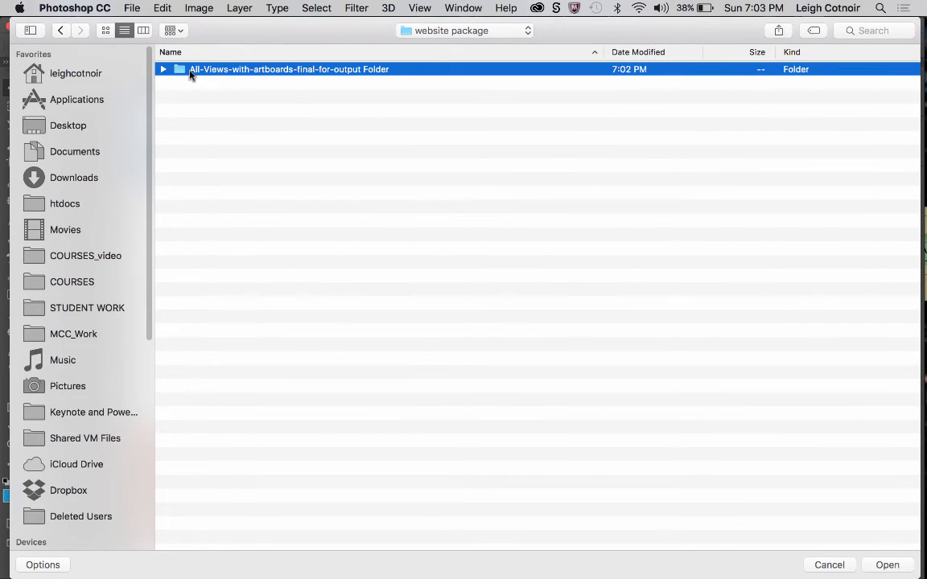
pyautogui.click(162, 70)
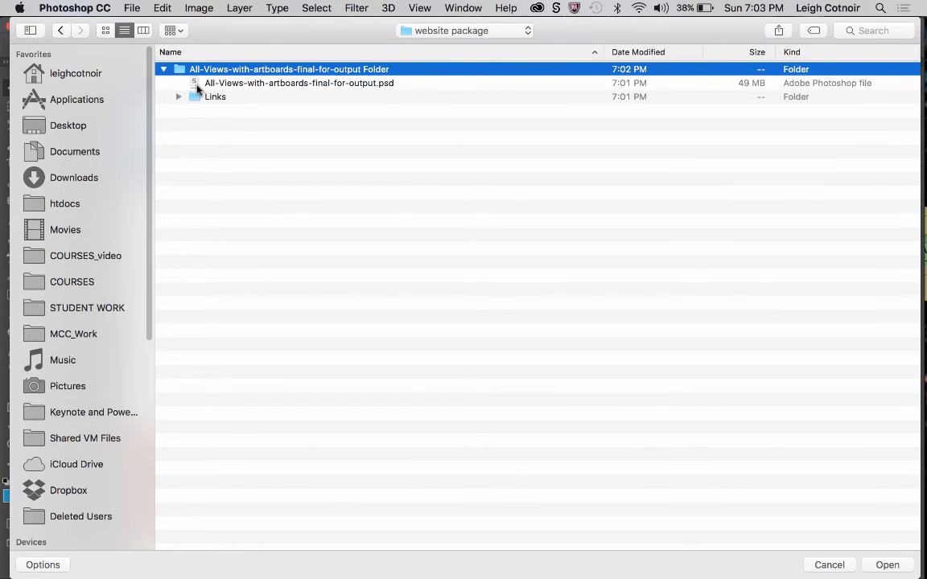
pyautogui.click(197, 85)
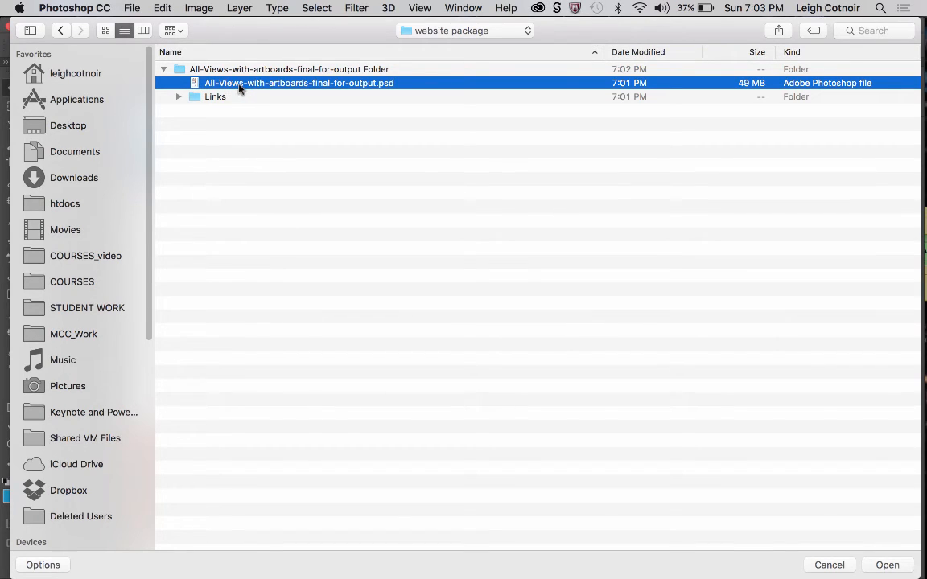
pyautogui.click(178, 96)
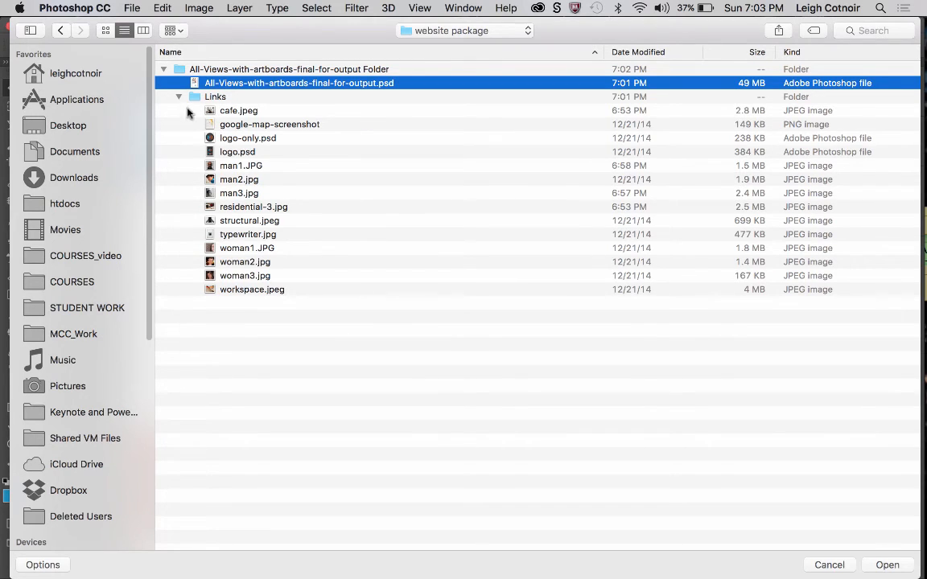
pyautogui.click(178, 97)
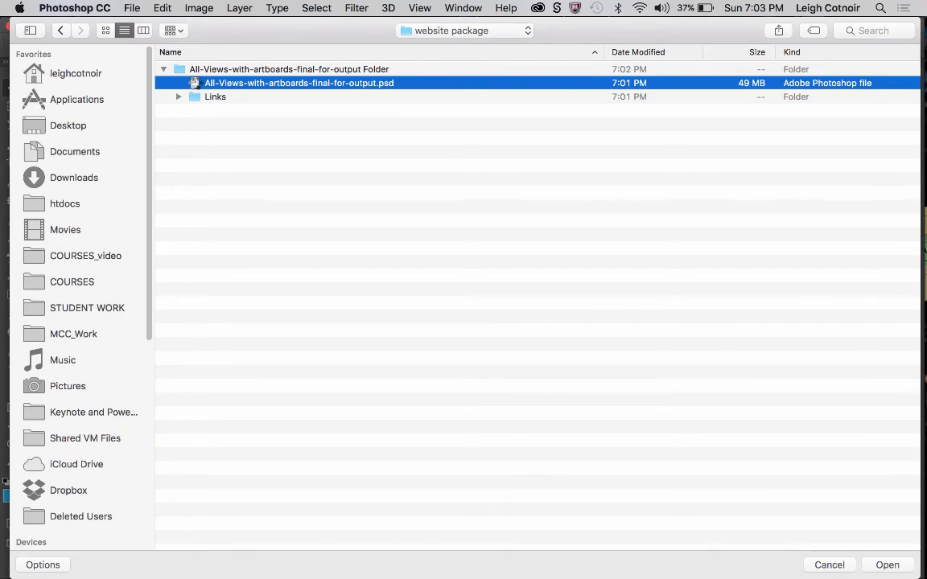
# Open the packaged All-Views-with-artboards-final-for-output.psd without creating a library from it.
pyautogui.doubleClick(195, 83)
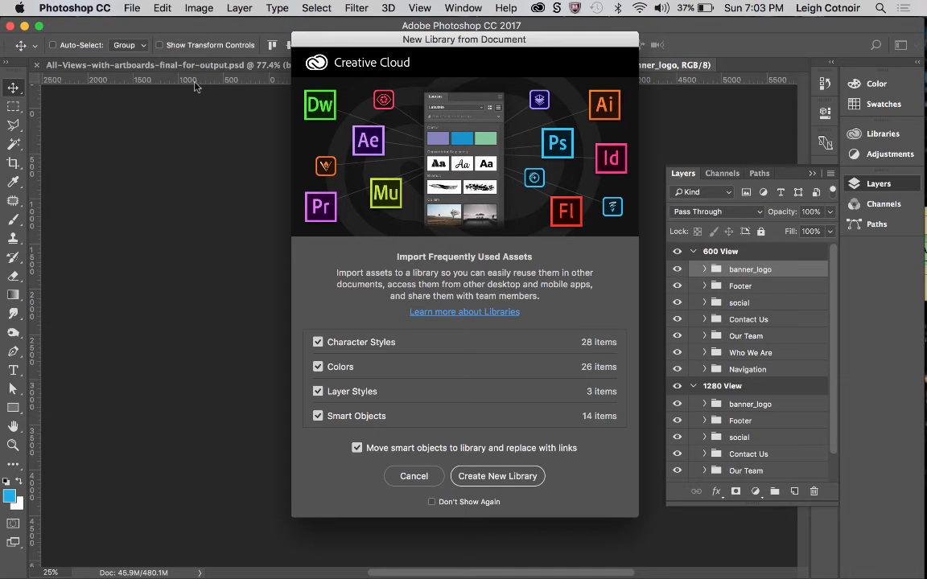
pyautogui.click(412, 476)
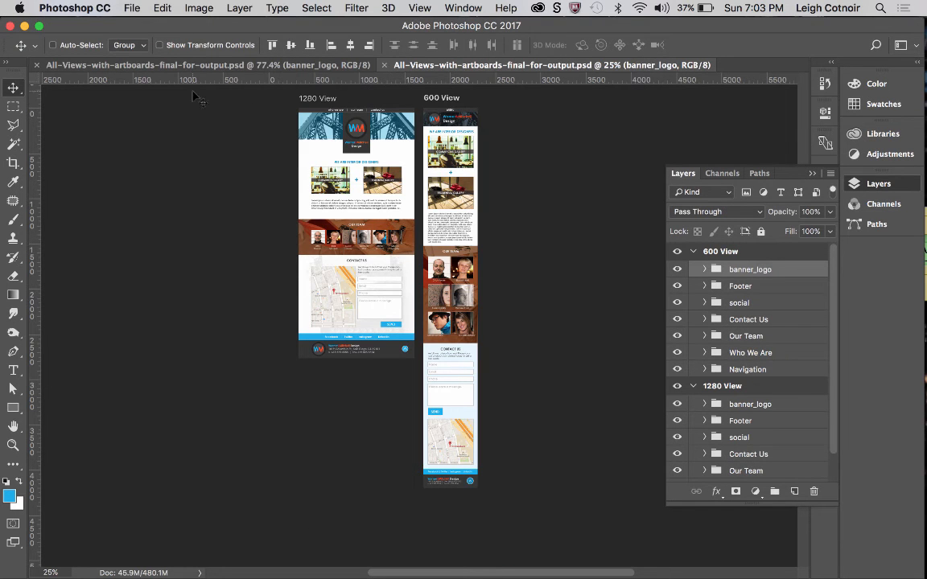
# Close the original All-Views-with-artboards-final-for-output.psd and its packaged copy.
pyautogui.click(66, 66)
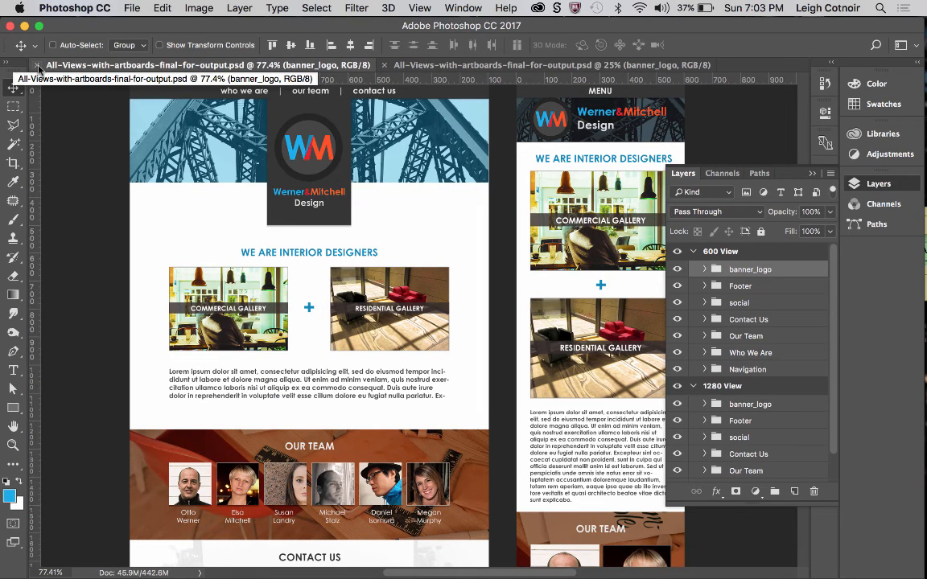
pyautogui.click(36, 65)
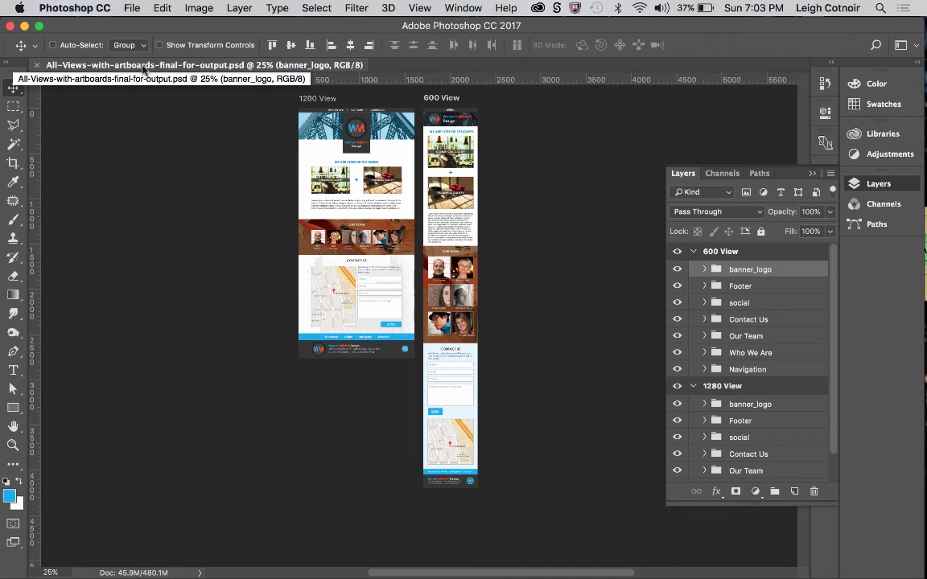
pyautogui.click(35, 66)
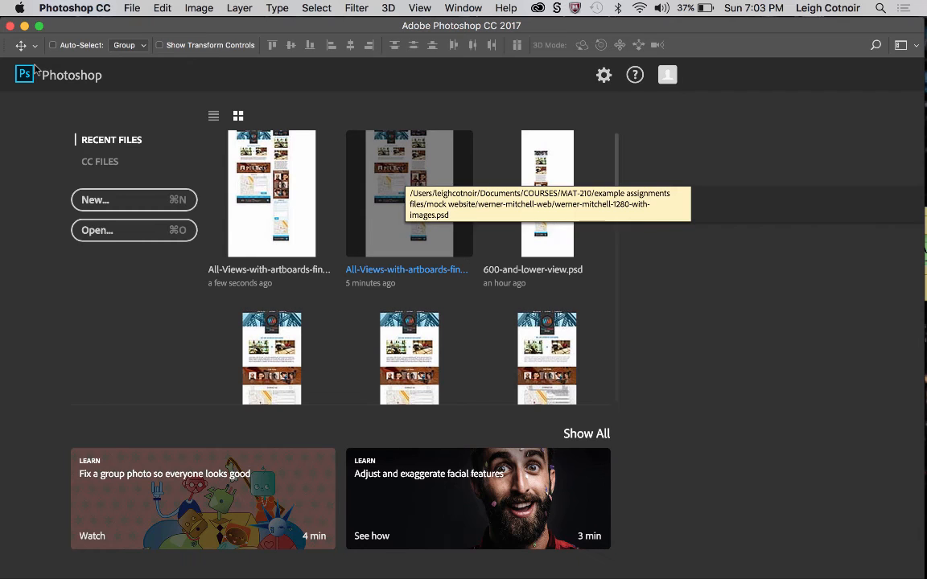
# Switch to Finder and expand the All-Views-with-artboards-final-for-output Folder inside the Desktop's website package folder.
pyautogui.moveTo(3, 83)
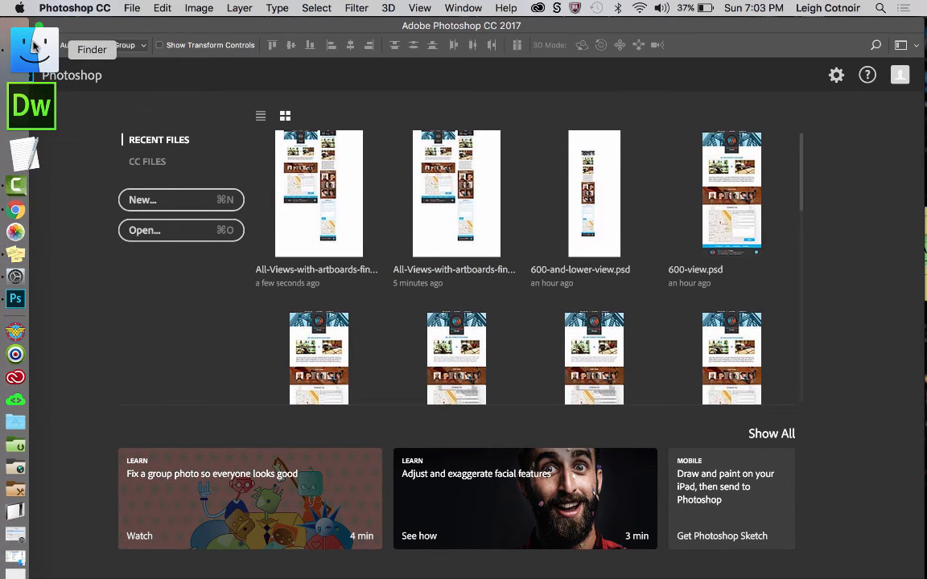
pyautogui.click(33, 48)
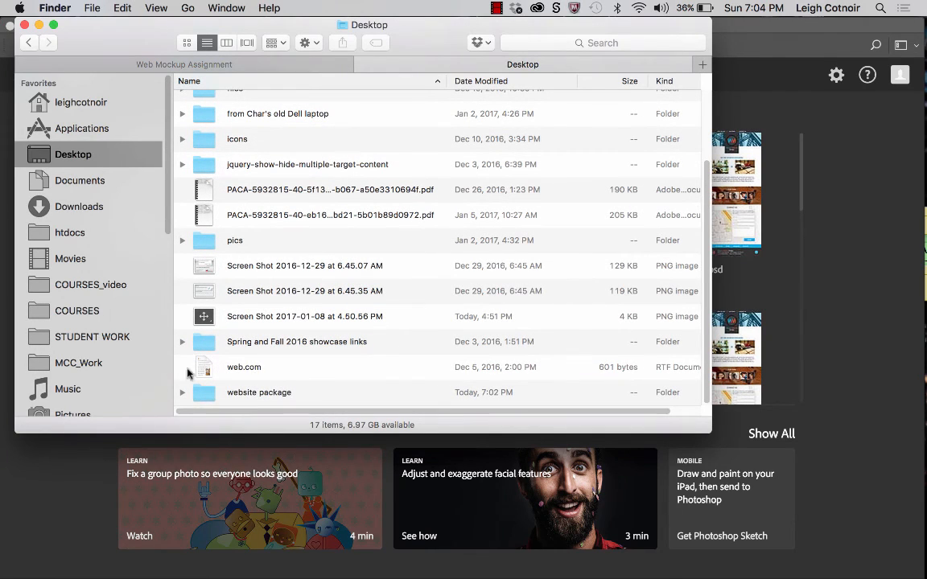
pyautogui.click(203, 394)
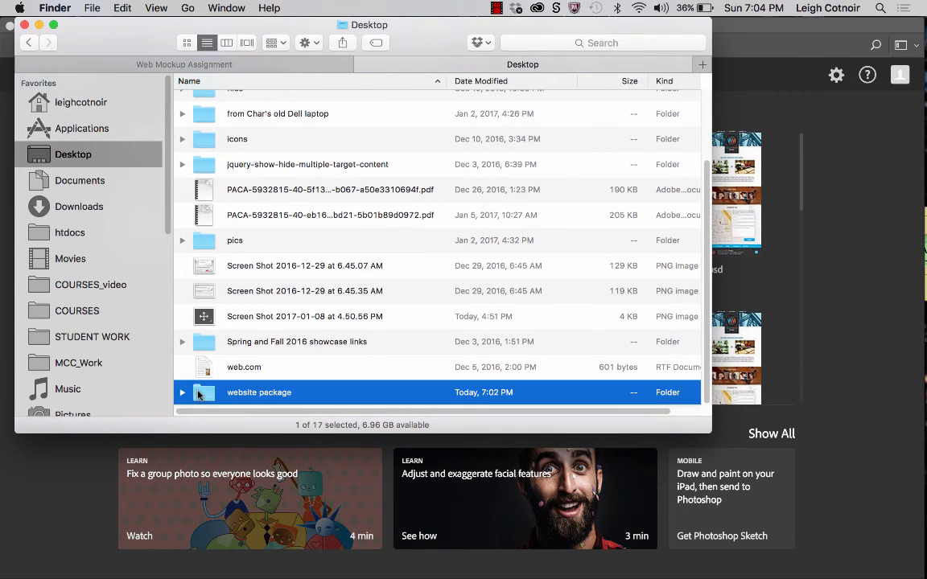
pyautogui.doubleClick(199, 395)
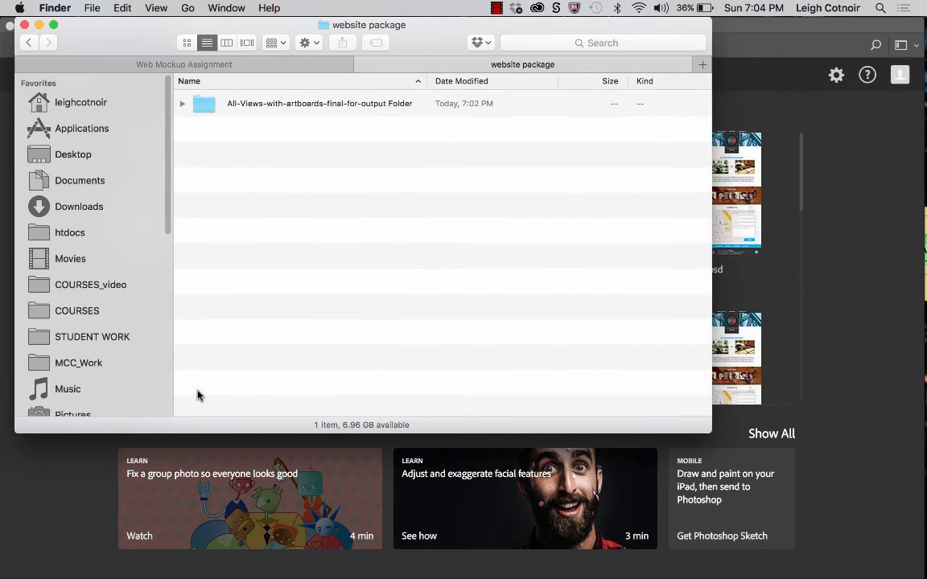
pyautogui.click(182, 103)
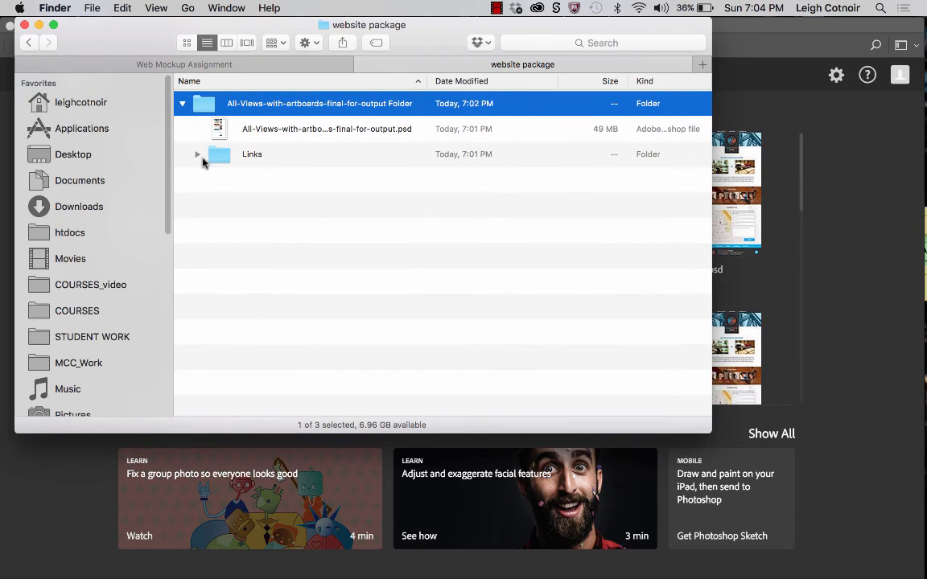
# Open the packaged PSD from Finder in Photoshop, declining the import of its assets into a new library.
pyautogui.click(226, 132)
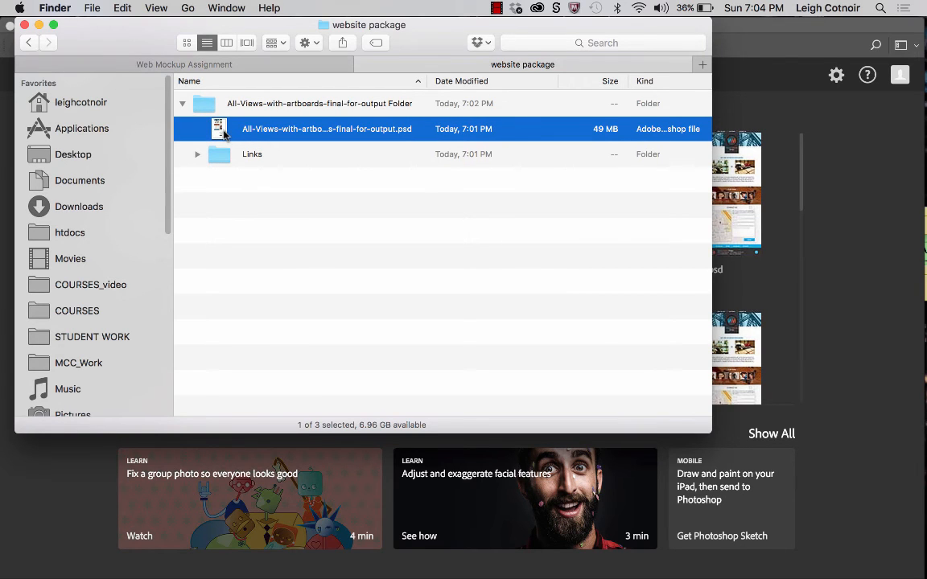
pyautogui.doubleClick(224, 132)
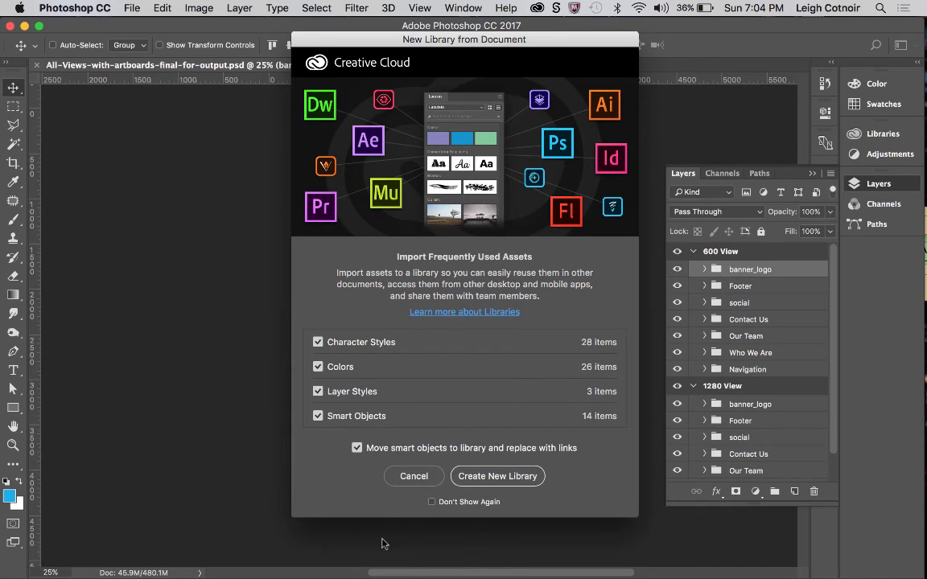
pyautogui.click(413, 476)
# Collapse the 600 View and 1280 View artboards in the layer list.
pyautogui.scroll(-5, 434, 166)
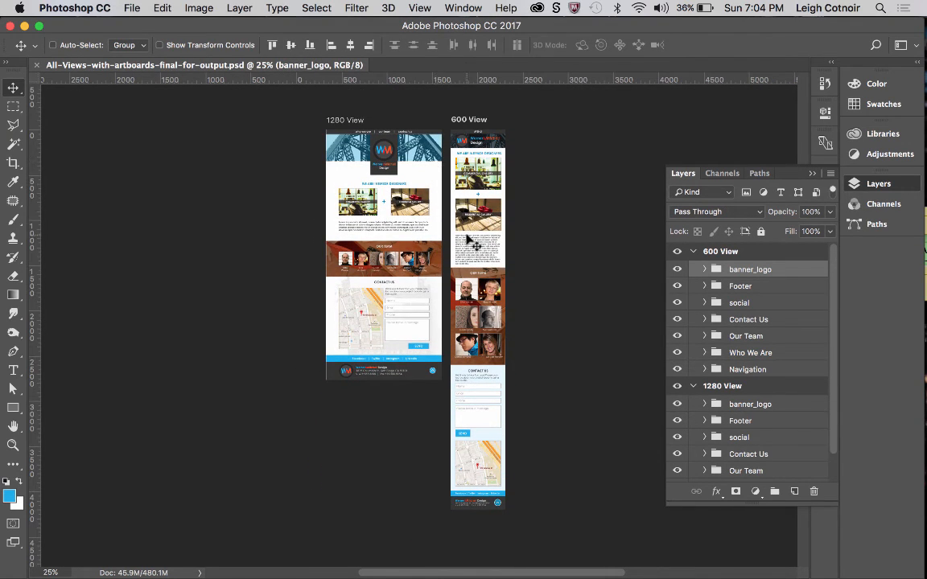
pyautogui.scroll(4, 470, 241)
pyautogui.scroll(3, 467, 236)
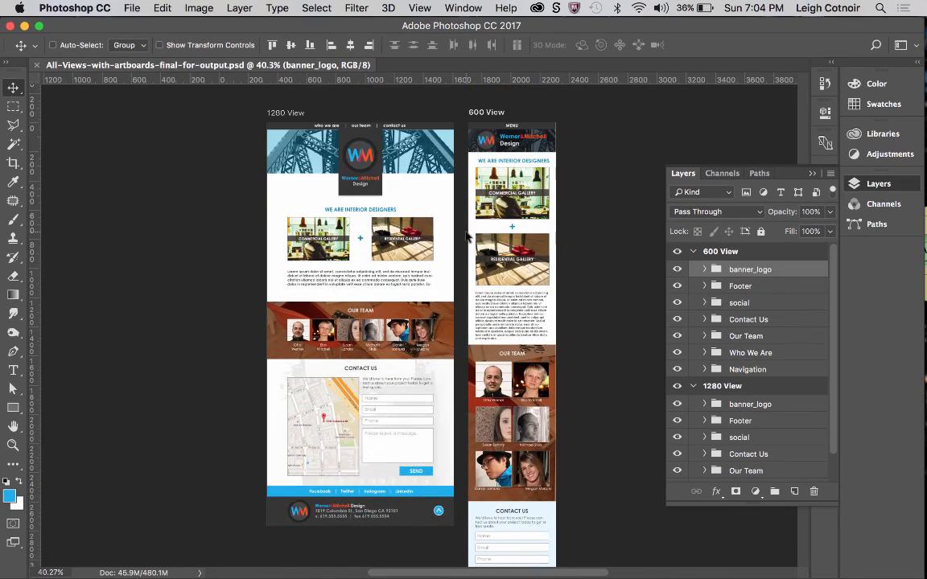
pyautogui.scroll(3, 466, 233)
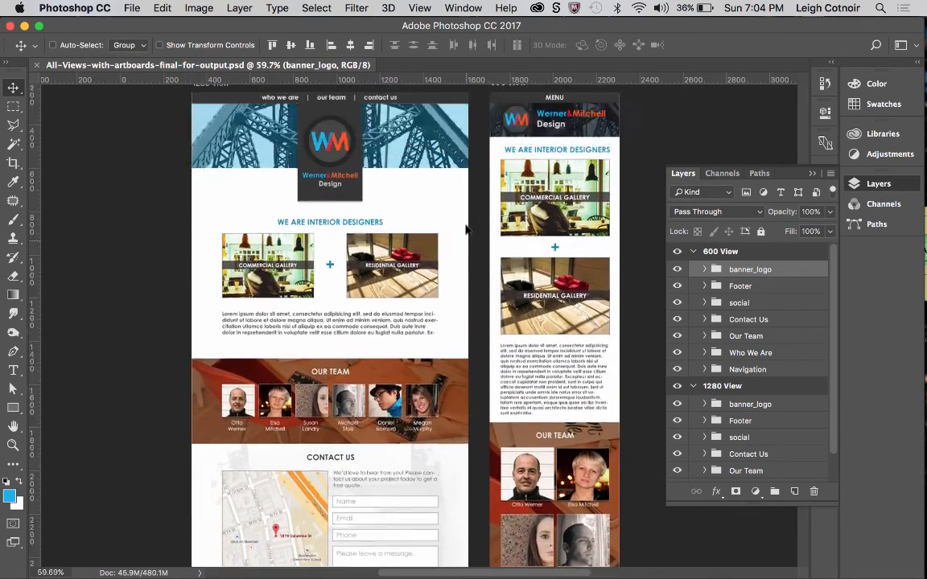
pyautogui.scroll(-1, 467, 231)
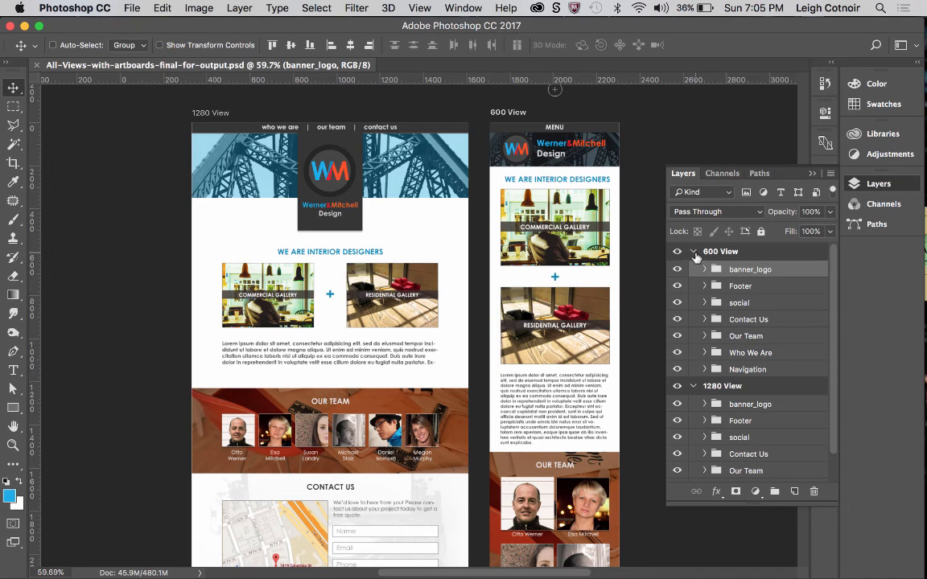
pyautogui.click(694, 253)
pyautogui.click(693, 271)
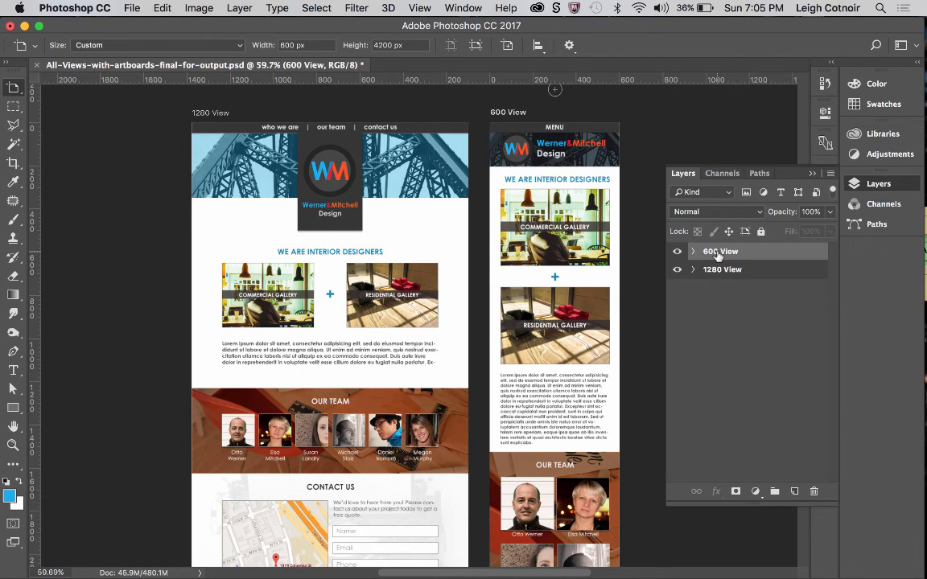
# Set up the export of the 600 View artboard as a JPG at 80% quality and proceed to choosing its destination.
pyautogui.rightClick(718, 254)
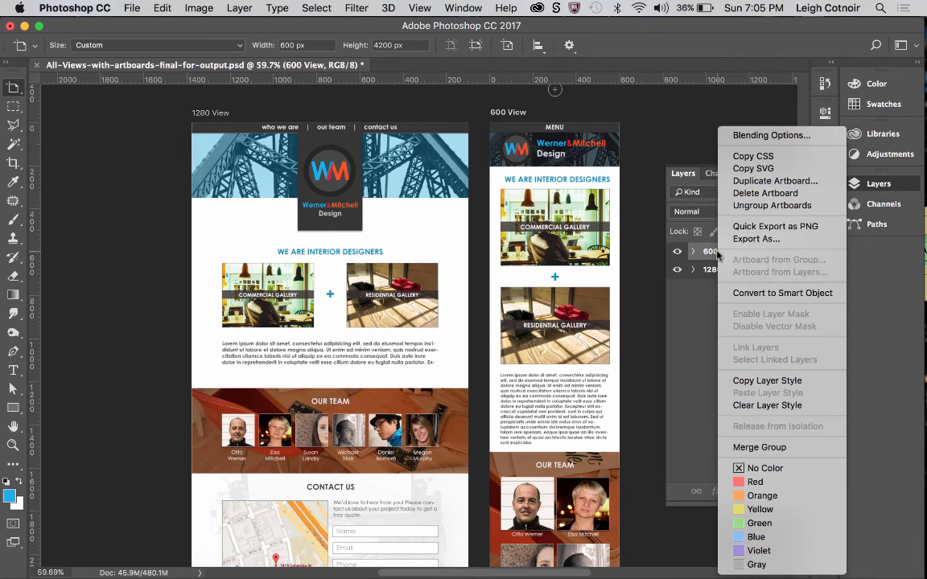
pyautogui.click(735, 240)
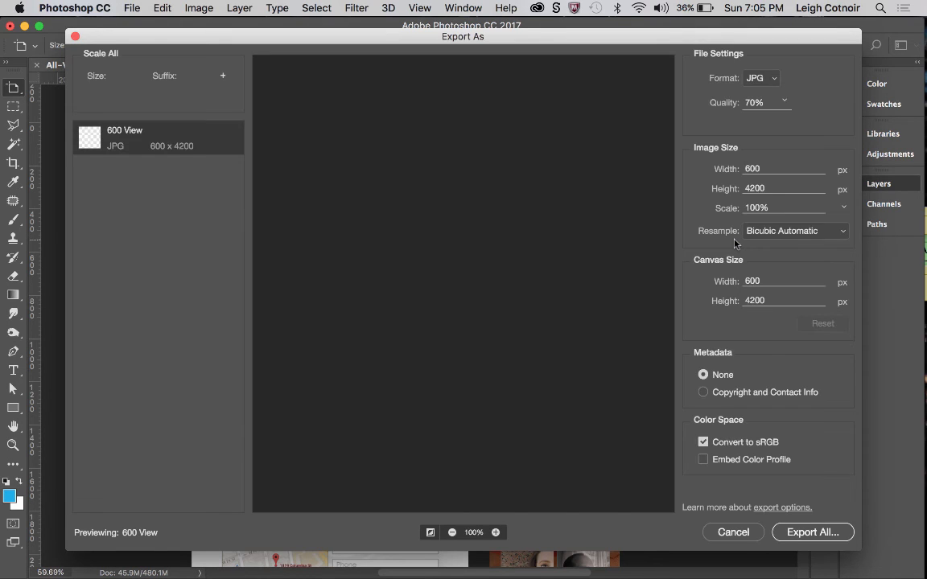
pyautogui.click(748, 102)
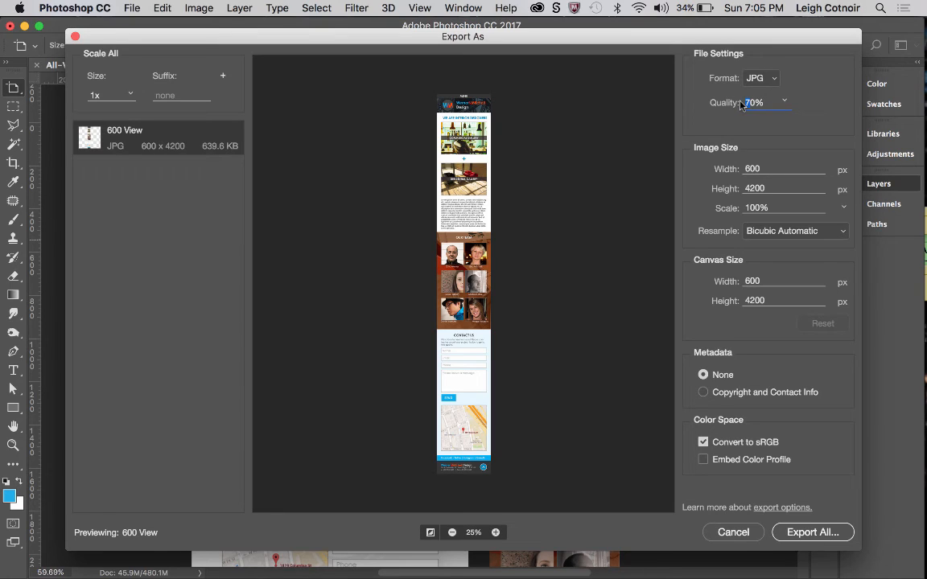
pyautogui.press('Tab')
pyautogui.click(805, 535)
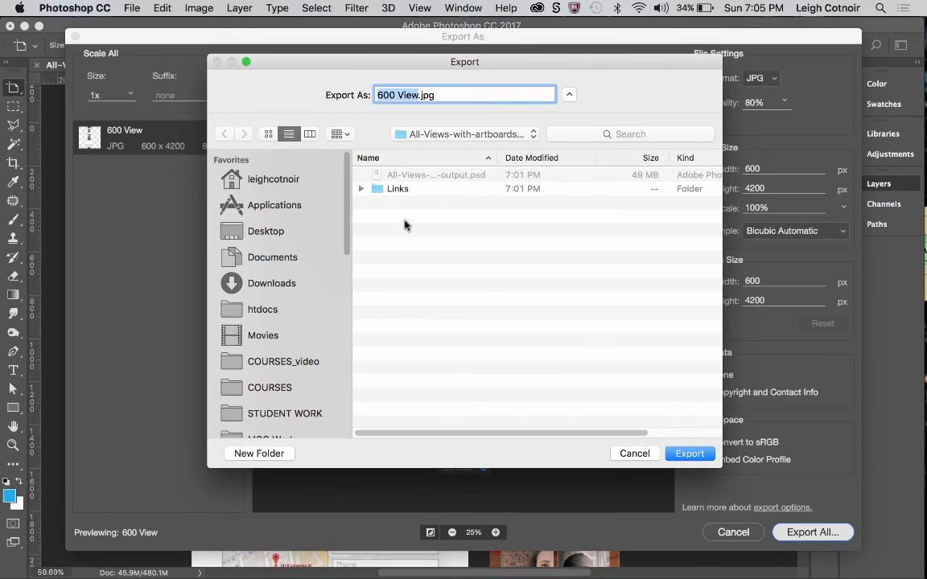
# Create a folder named mockups beside the packaged PSD and export 600 View.jpg into it.
pyautogui.click(262, 455)
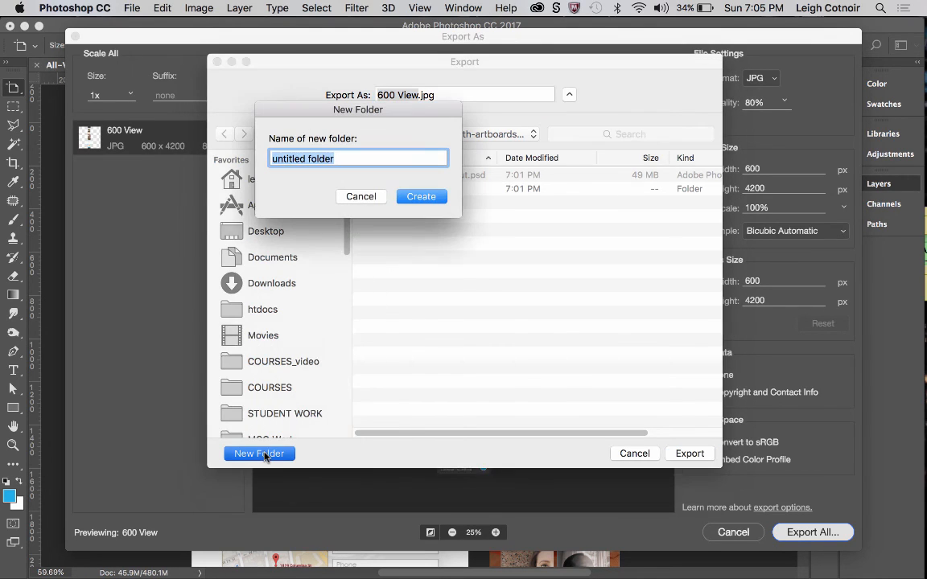
pyautogui.write('mockups')
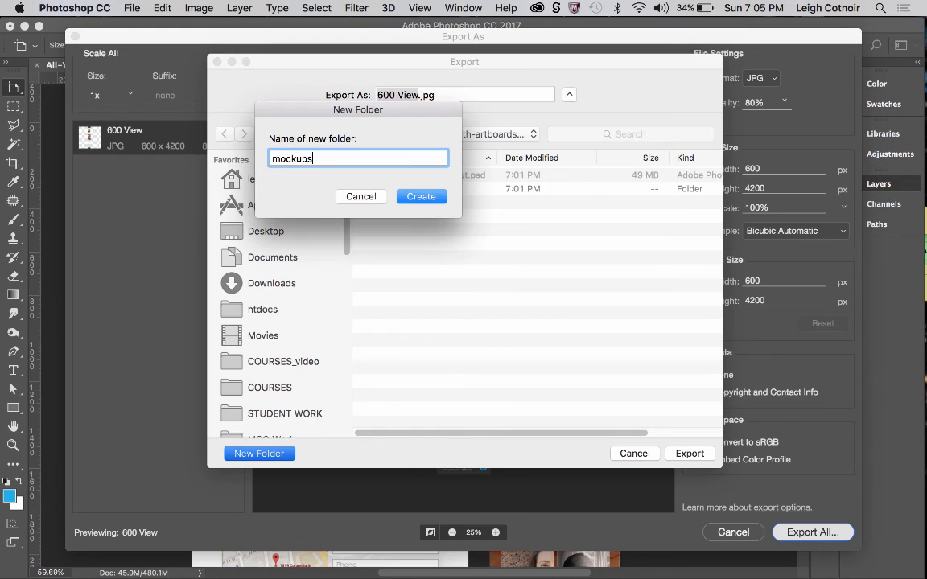
pyautogui.press('Return')
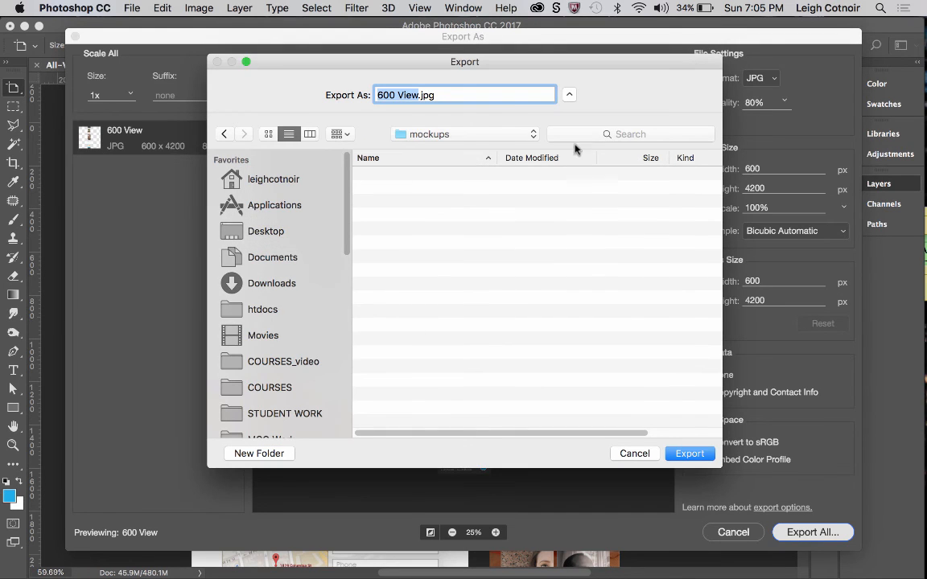
pyautogui.click(690, 453)
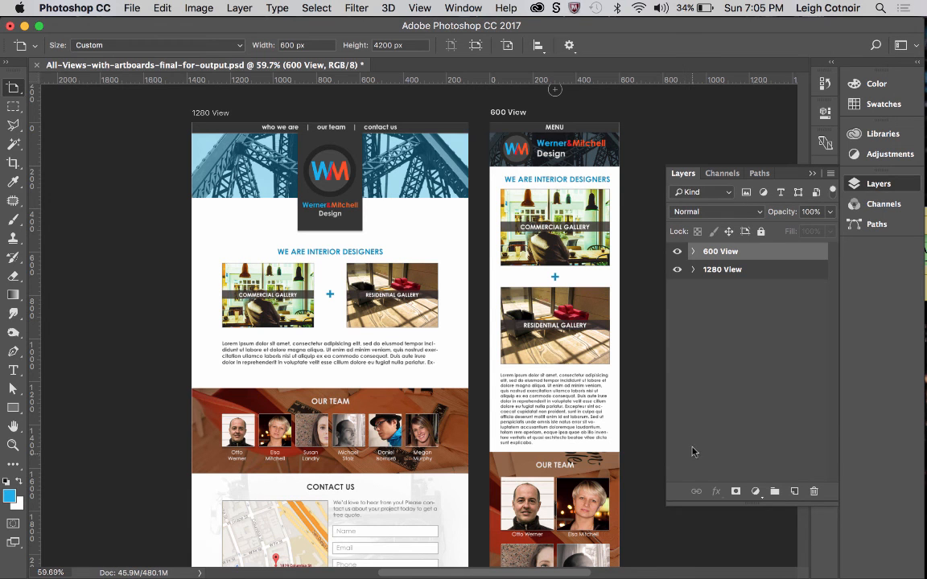
# Export the 1280 View artboard as 1280 View.jpg at 80% quality into the mockups folder.
pyautogui.click(718, 274)
pyautogui.rightClick(718, 275)
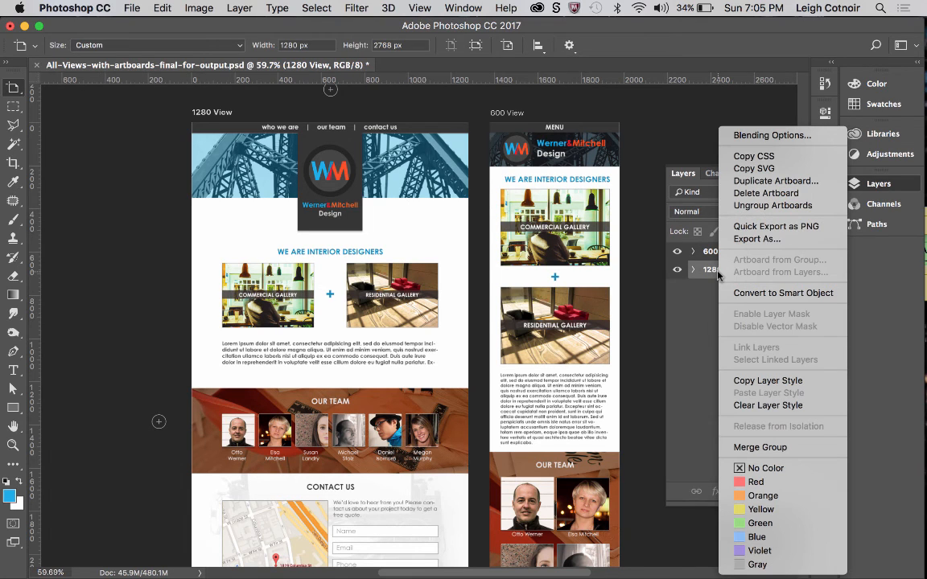
pyautogui.click(745, 239)
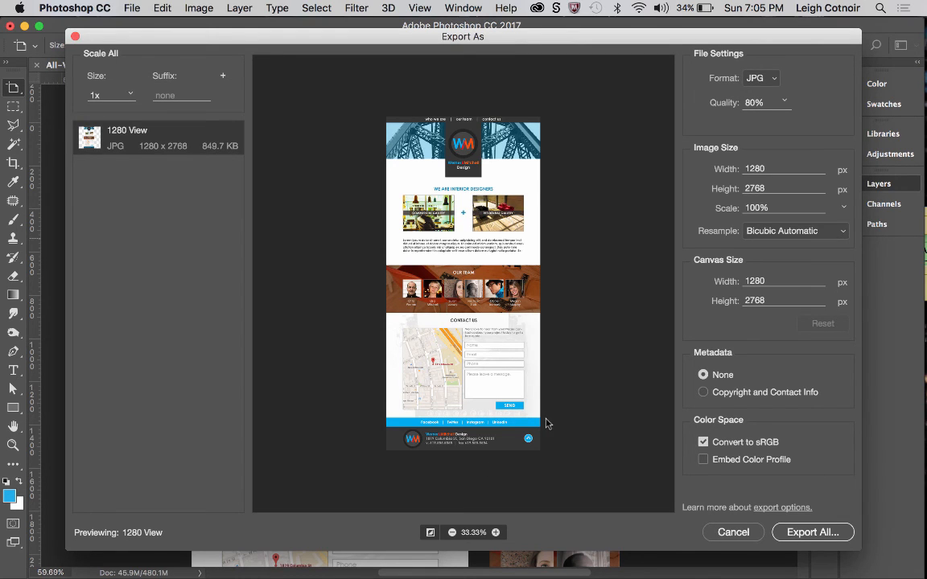
pyautogui.click(819, 533)
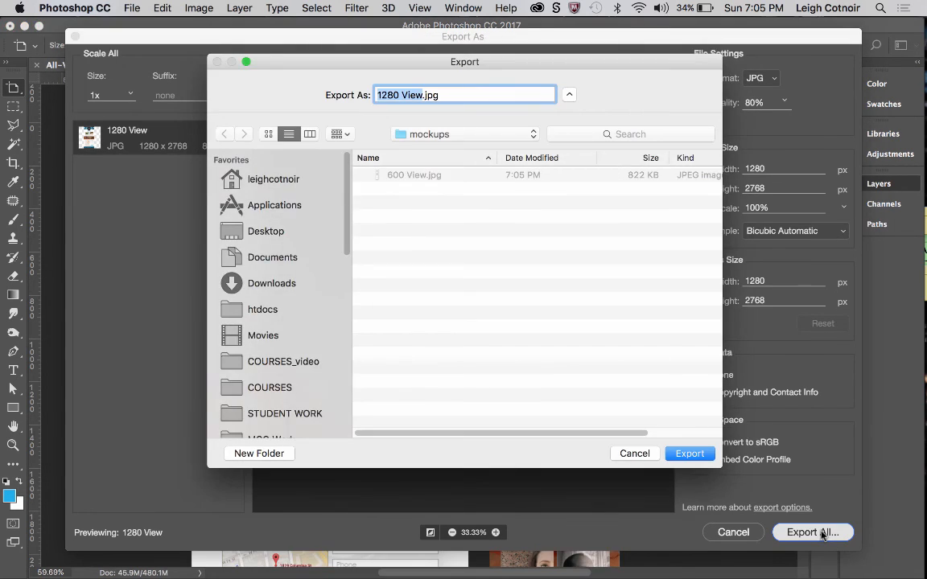
pyautogui.click(691, 453)
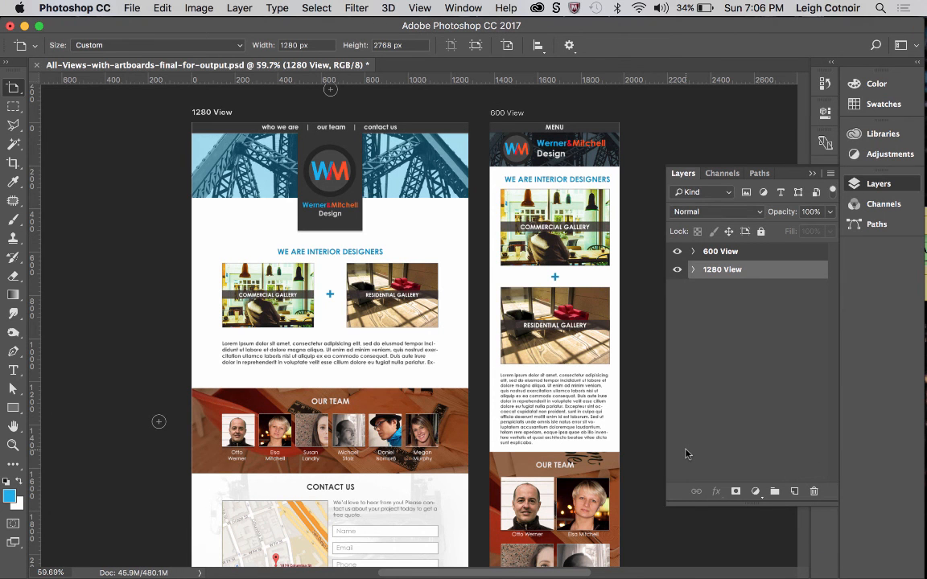
# Switch to Finder and expand the mockups folder to check the exported JPGs.
pyautogui.moveTo(2, 69)
pyautogui.click(27, 48)
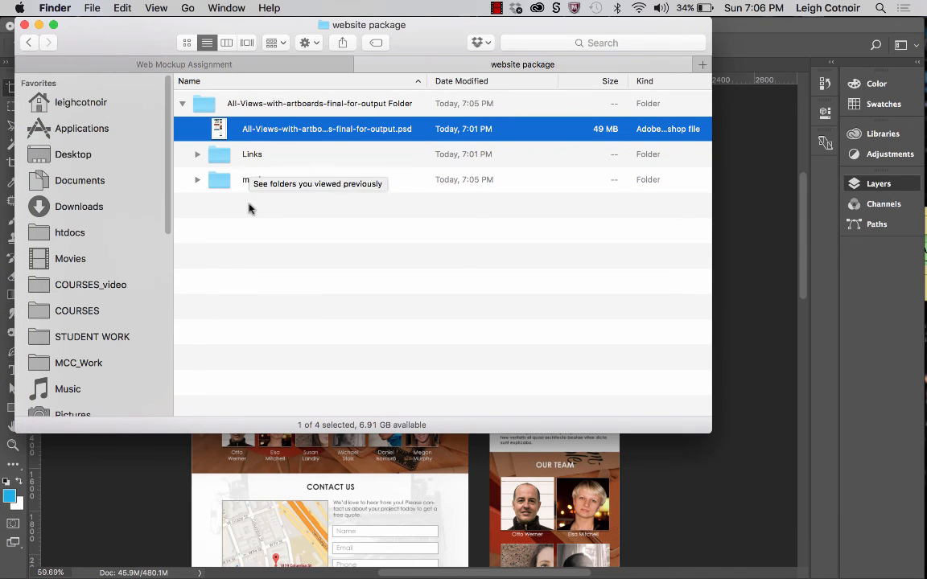
pyautogui.click(246, 185)
pyautogui.click(184, 98)
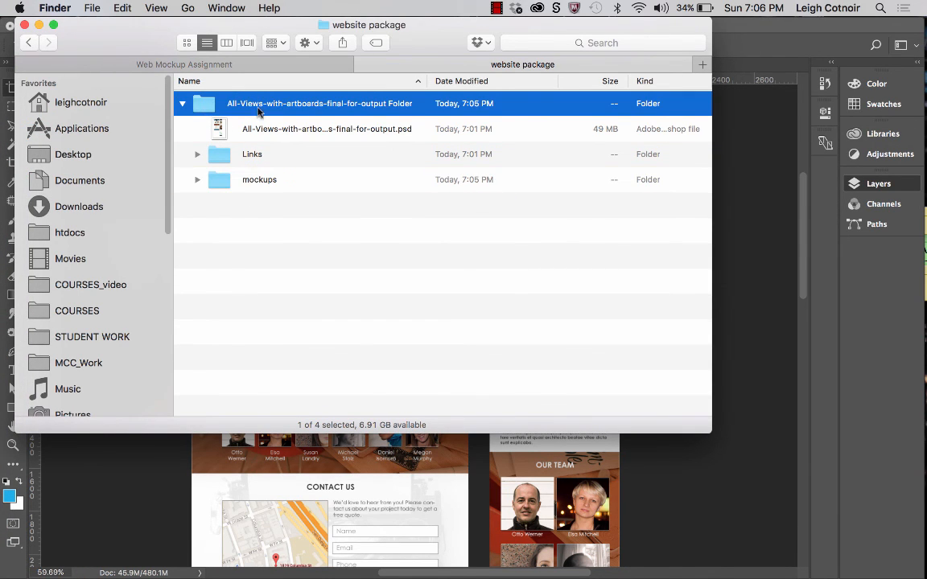
pyautogui.click(197, 179)
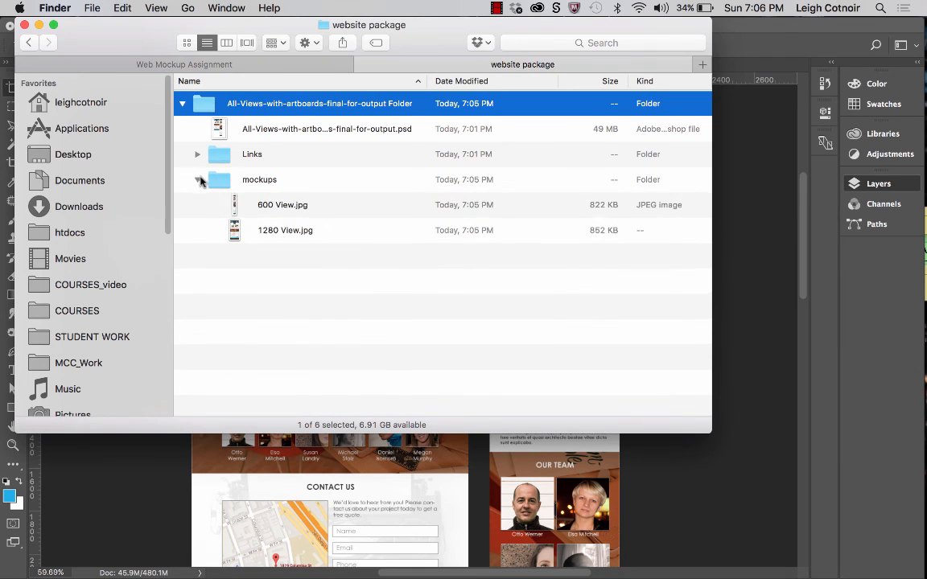
# Rename the mockups folder as flattened mockup jpgs.
pyautogui.click(253, 182)
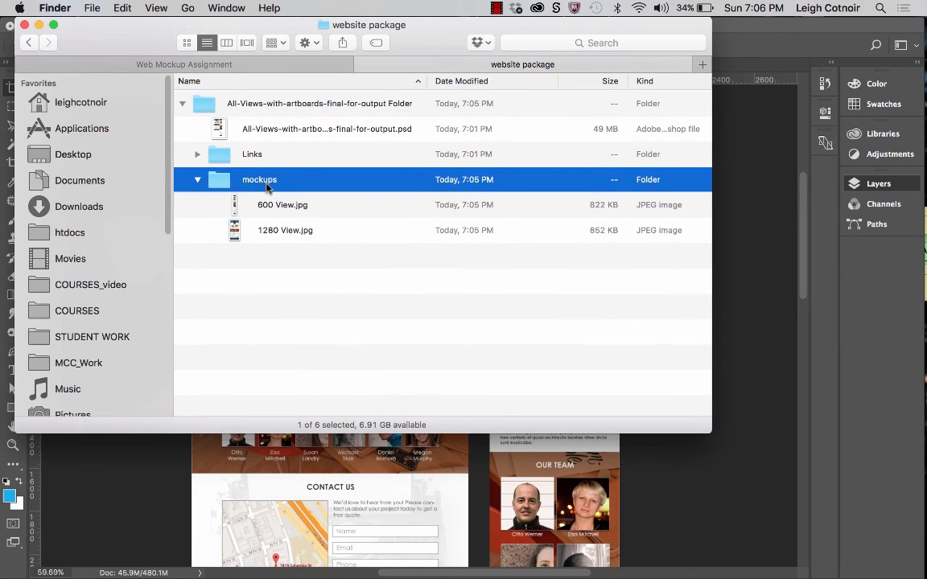
pyautogui.click(266, 184)
pyautogui.press('Right')
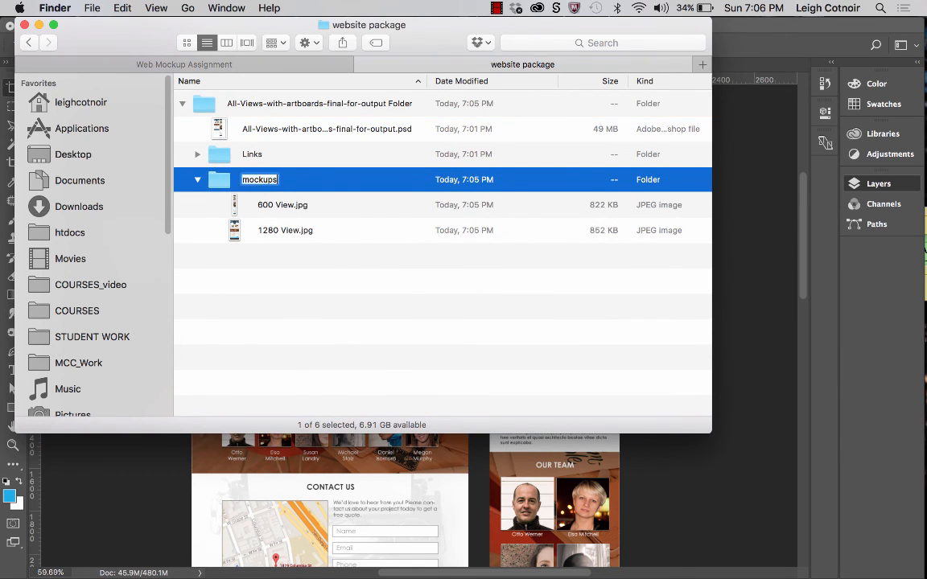
pyautogui.write('jp')
pyautogui.write('flattene')
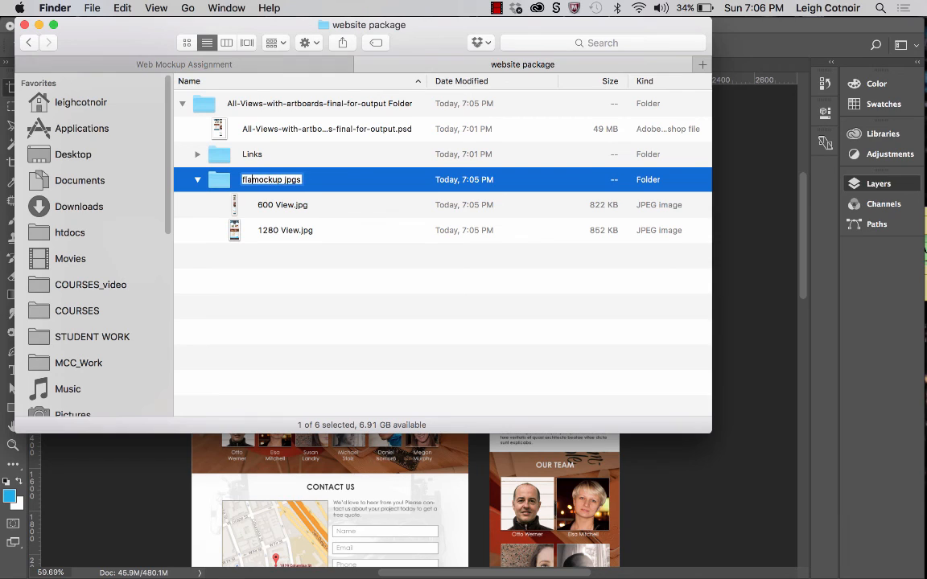
pyautogui.write('d')
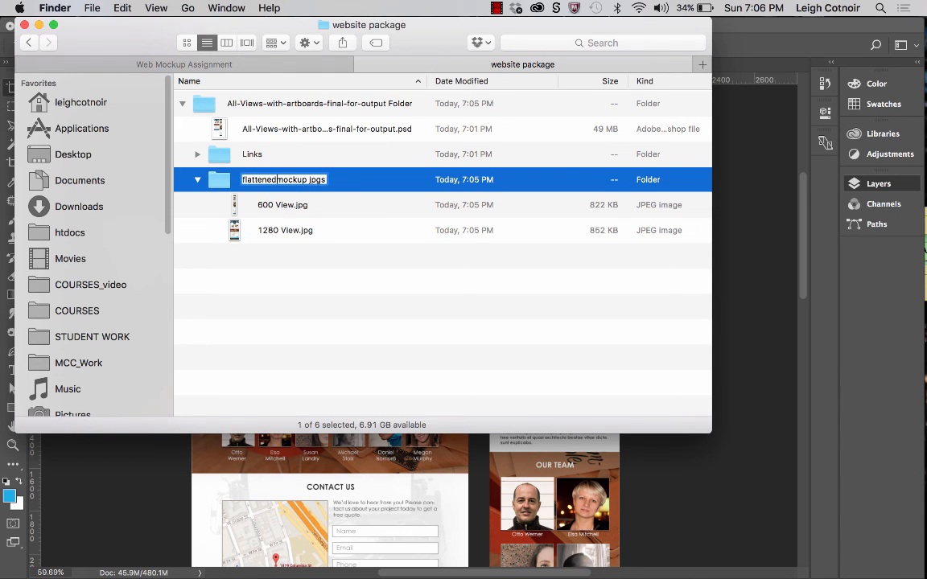
pyautogui.press('Return')
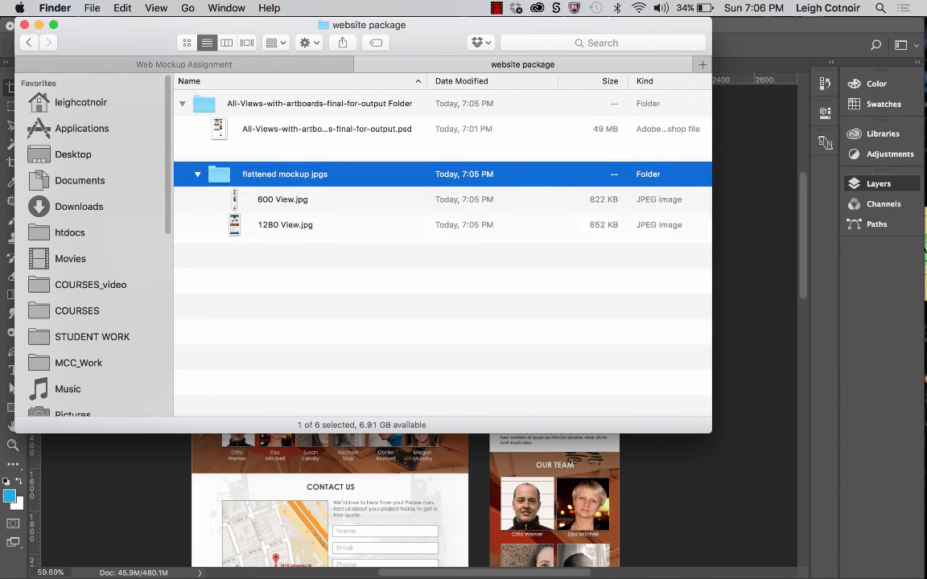
# Preview 600 View.jpg and 1280 View.jpg in the flattened mockup jpgs folder, and close the preview.
pyautogui.click(247, 179)
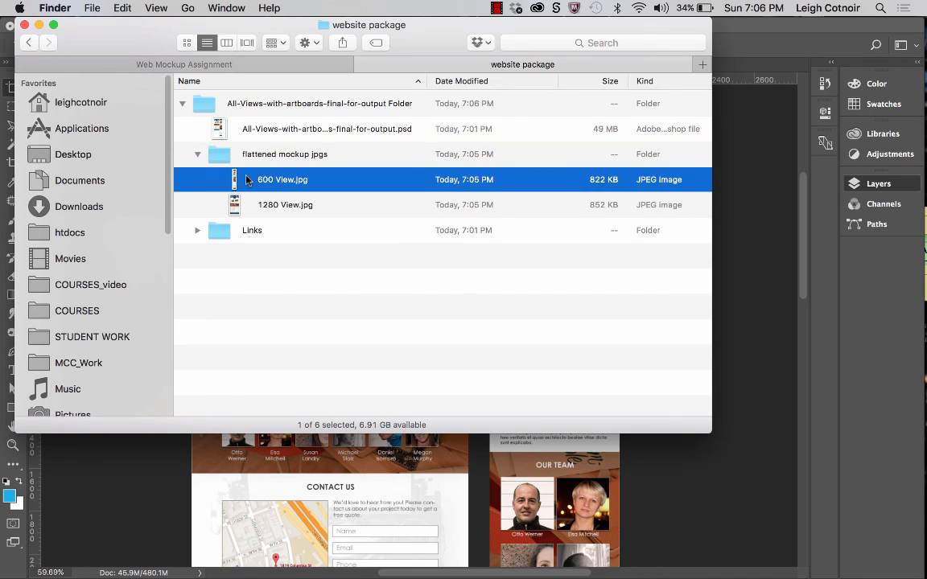
pyautogui.press('space')
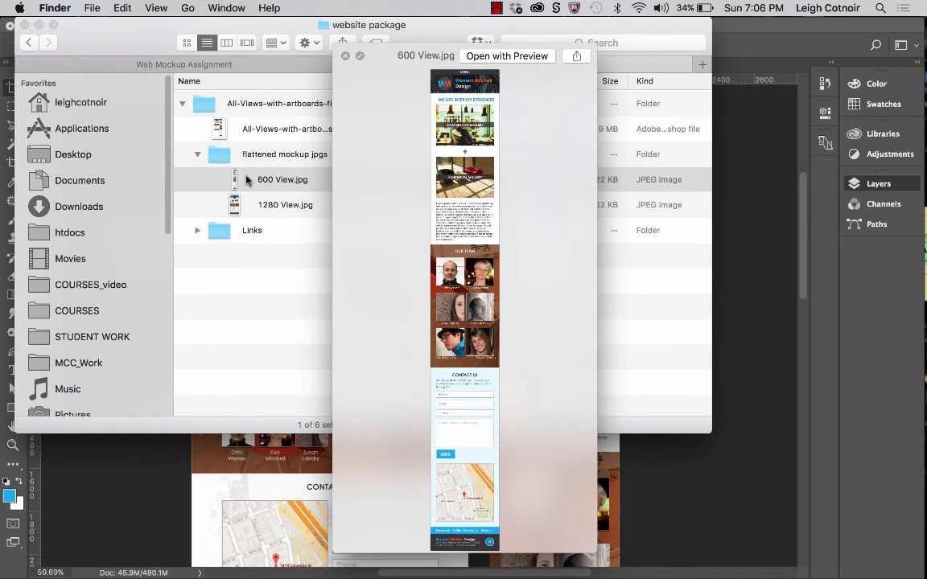
pyautogui.press('Down')
pyautogui.press('space')
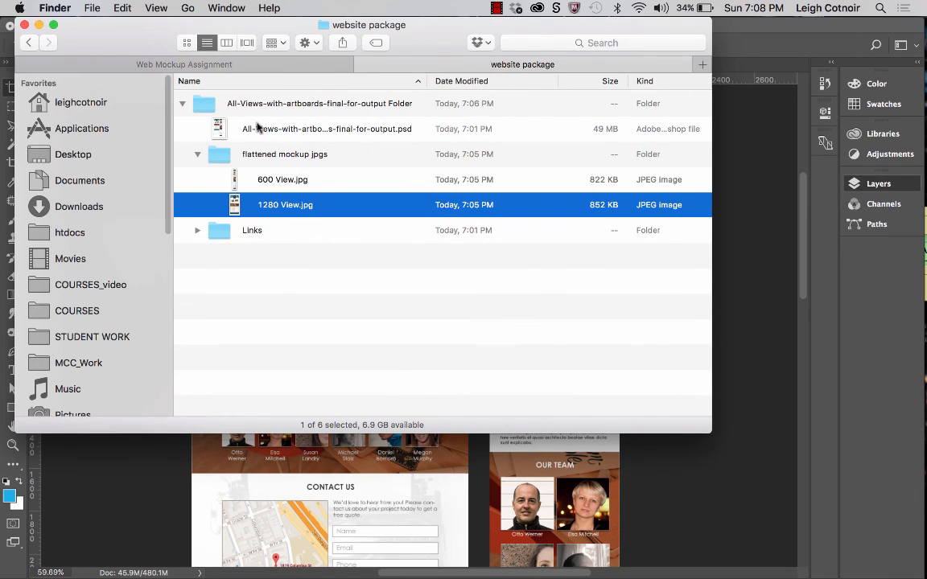
# Rename the All-Views-with-artboards-final-for-output Folder package folder as mylastname_p1.
pyautogui.click(187, 97)
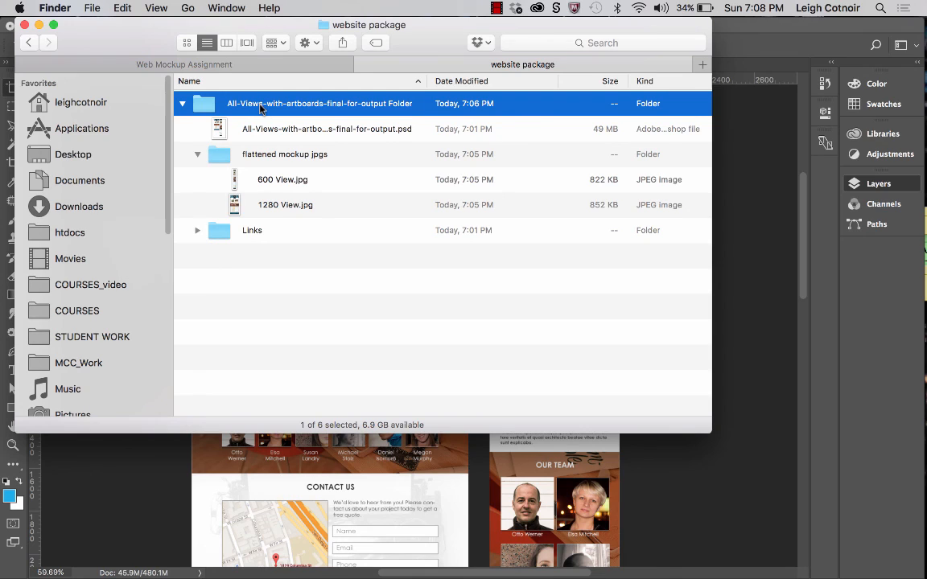
pyautogui.click(264, 104)
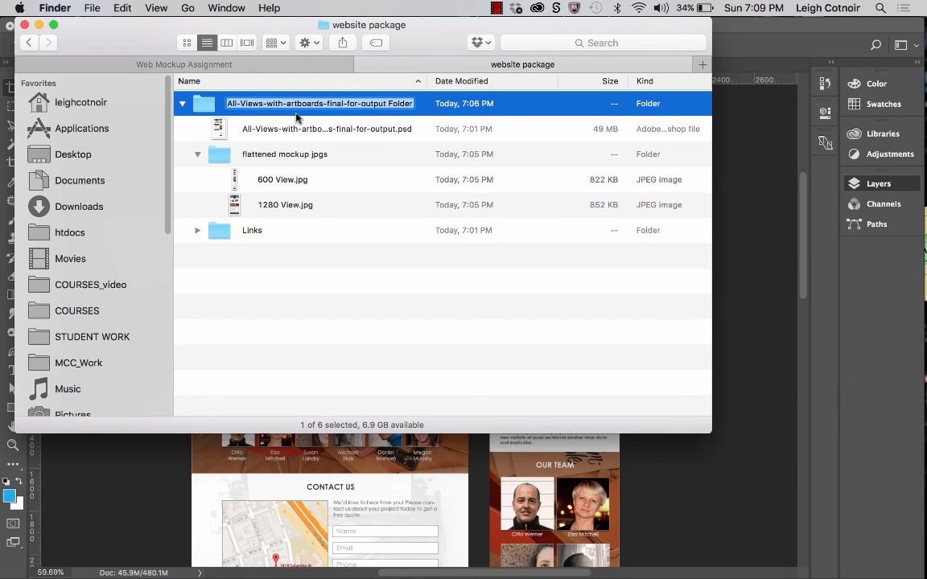
pyautogui.write('mylast')
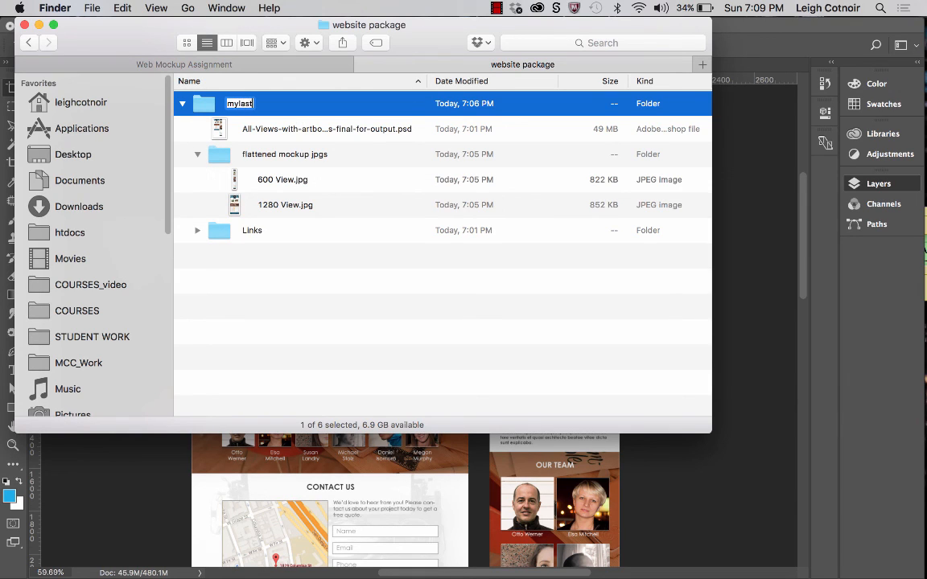
pyautogui.write('name_p1')
pyautogui.press('Return')
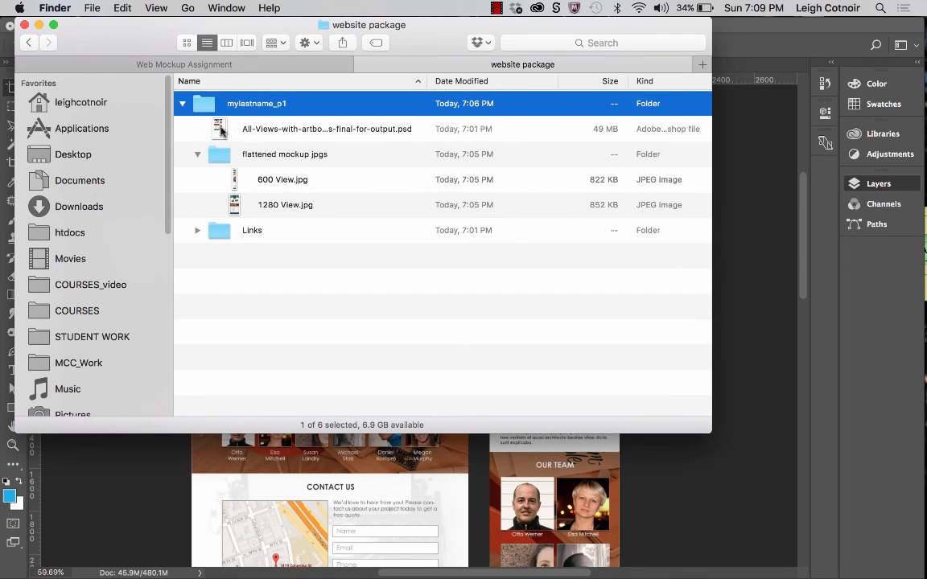
# Review the PSD and subfolders inside the mylastname_p1 package, and collapse the flattened mockup jpgs and package folders.
pyautogui.click(182, 104)
pyautogui.click(181, 105)
pyautogui.click(267, 133)
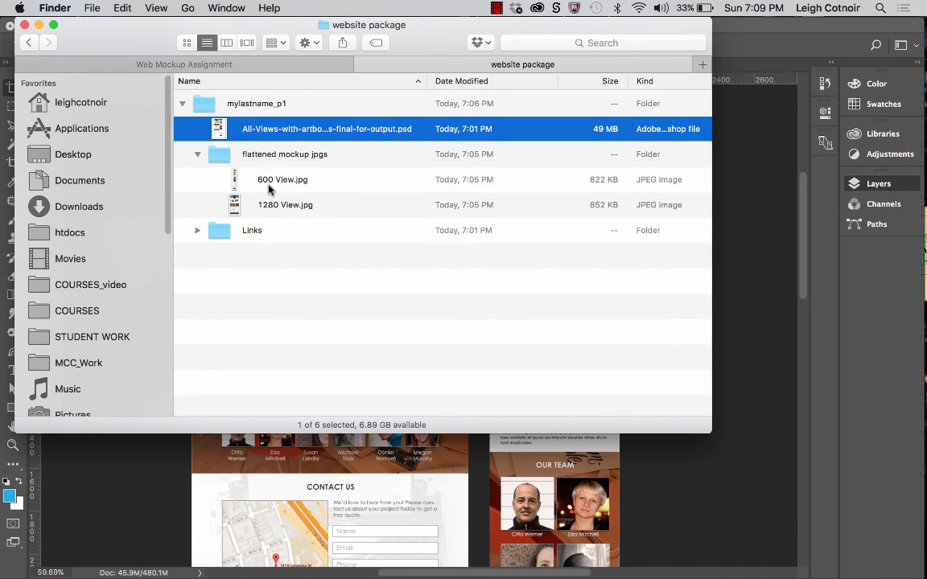
pyautogui.click(249, 108)
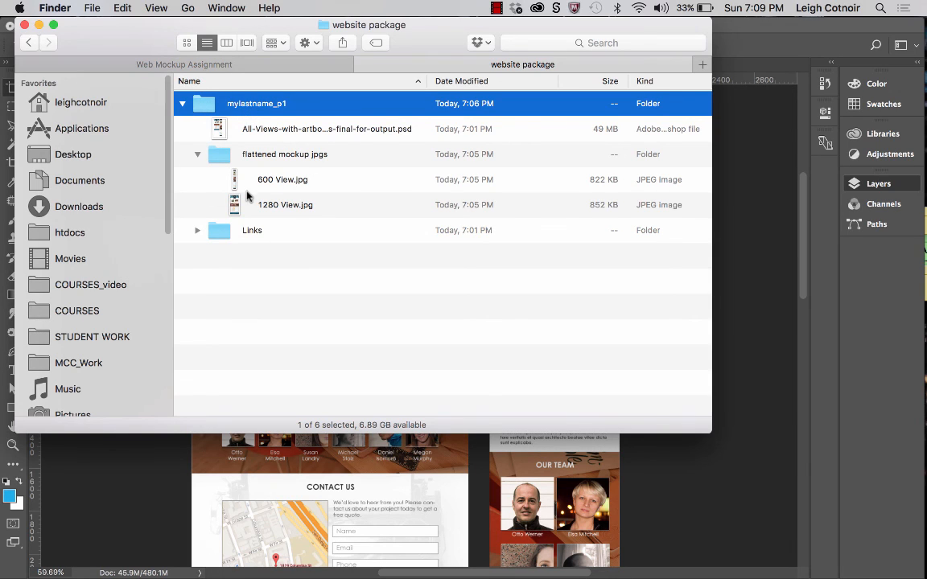
pyautogui.click(197, 154)
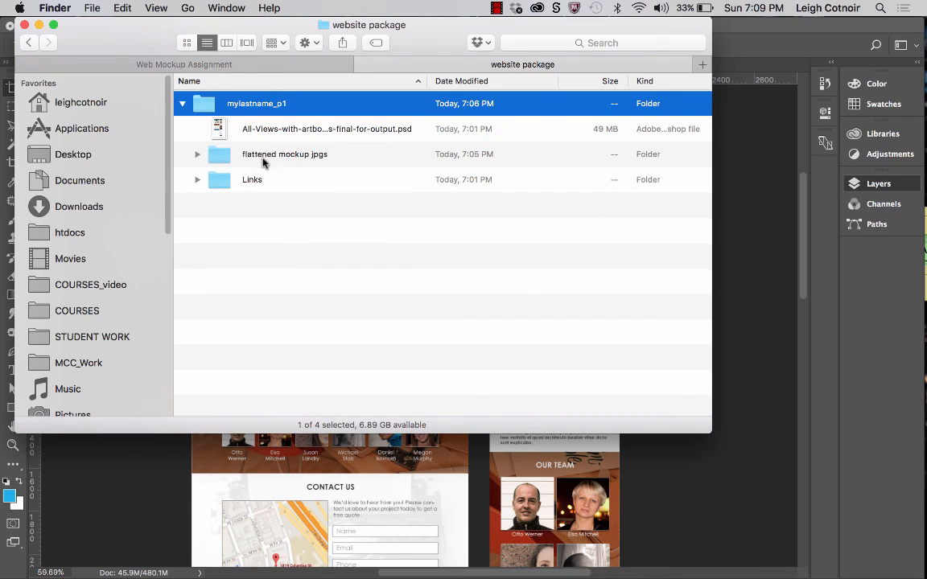
pyautogui.click(238, 152)
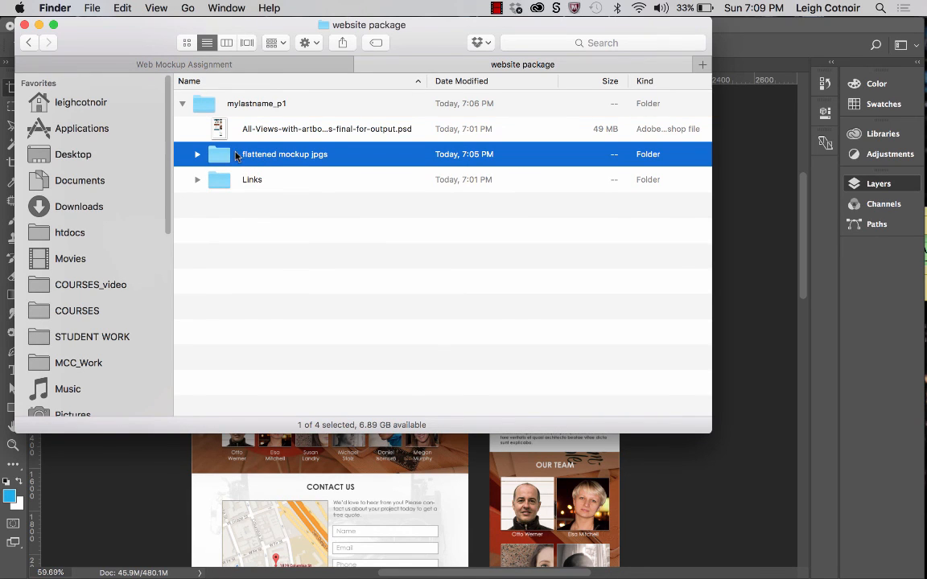
pyautogui.click(231, 109)
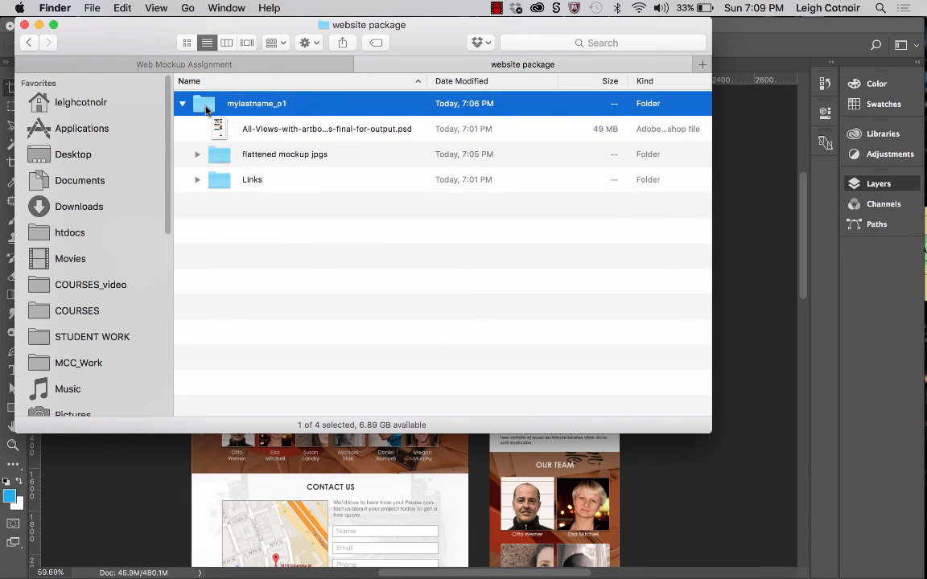
pyautogui.click(183, 105)
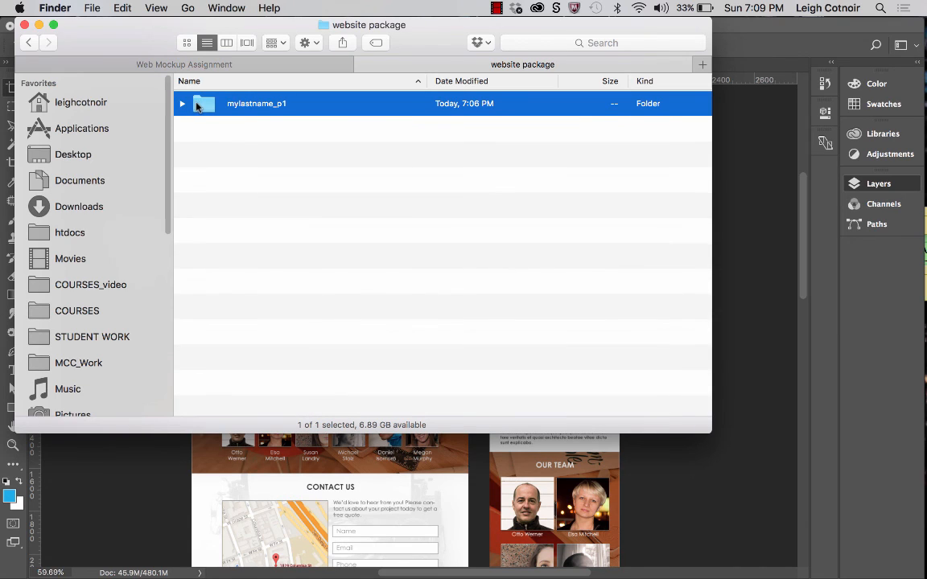